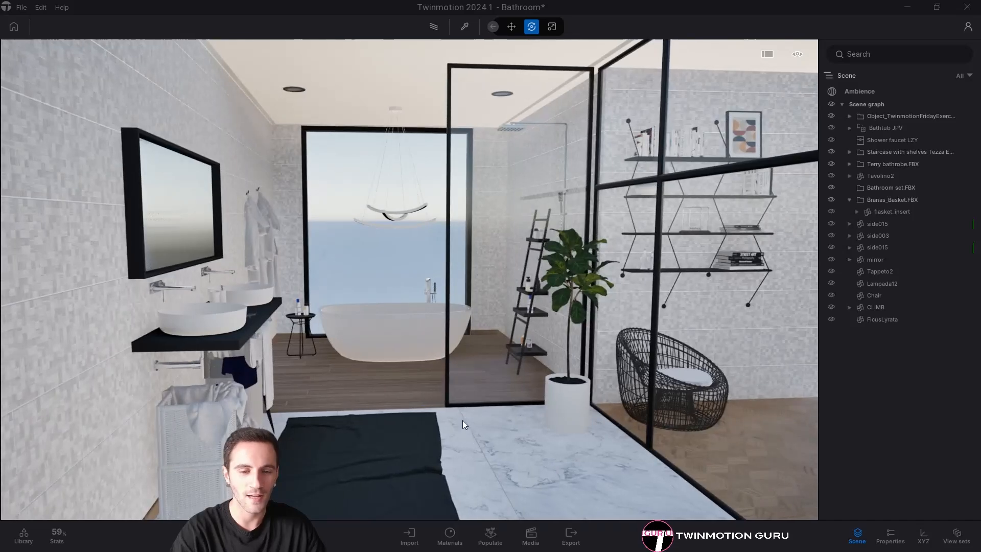
# Examine the overall bathroom scene from the entrance, covering the vanity, bathtub, large window and glass partition.
pyautogui.moveTo(461, 420); pyautogui.dragTo(457, 411, button='right')
pyautogui.moveTo(458, 411); pyautogui.dragTo(437, 411, button='middle')
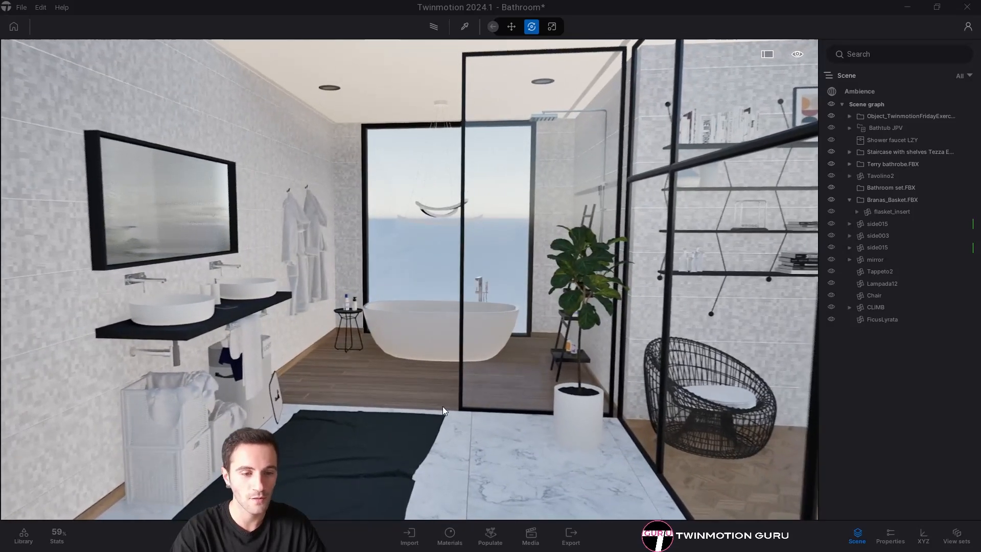
pyautogui.scroll(2, 442, 407)
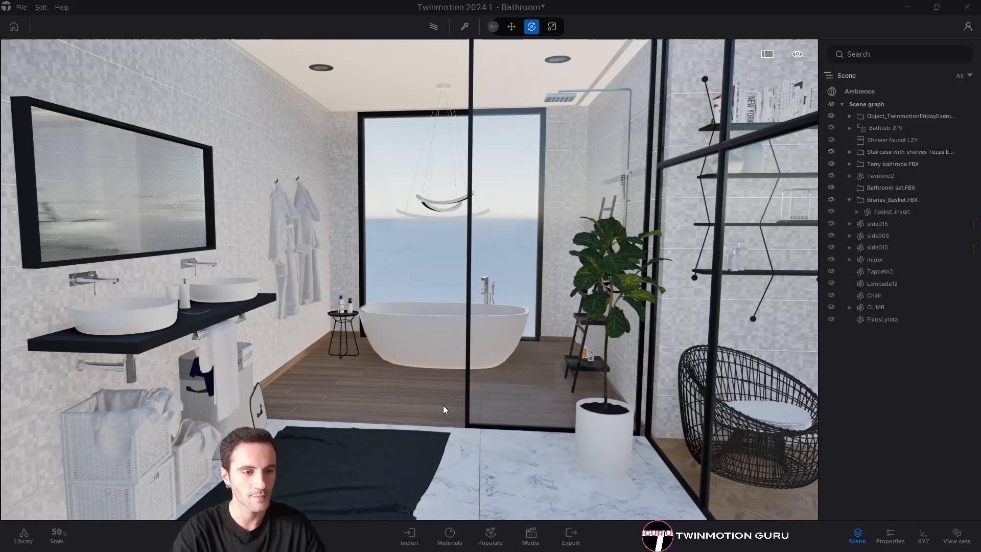
pyautogui.moveTo(443, 410); pyautogui.dragTo(441, 203, button='right')
pyautogui.press('s')
pyautogui.press('a')
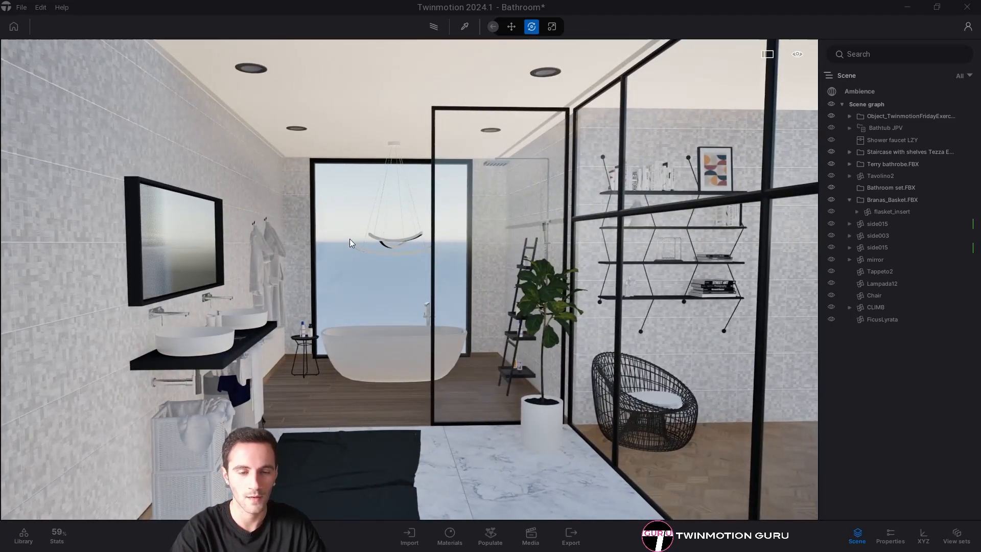
pyautogui.press('s')
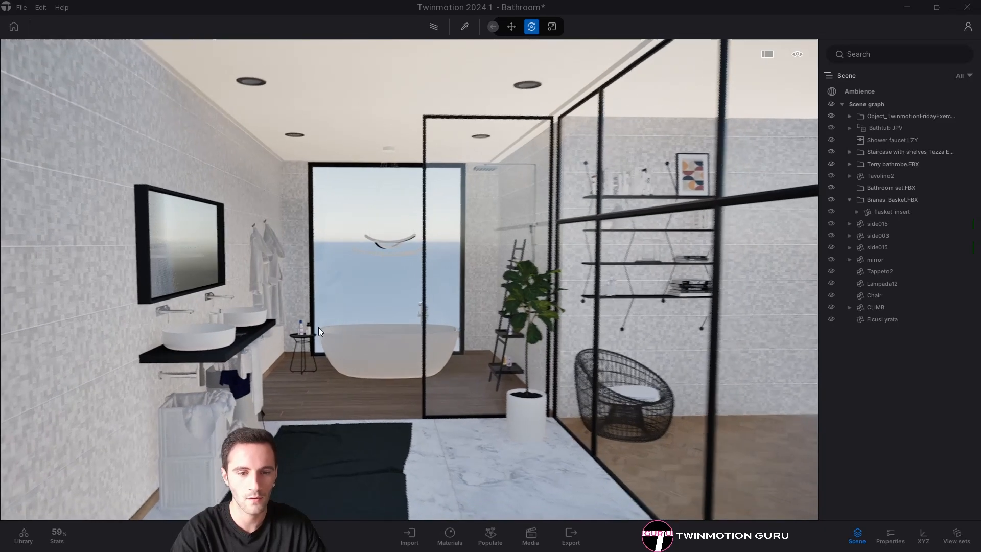
pyautogui.press('d')
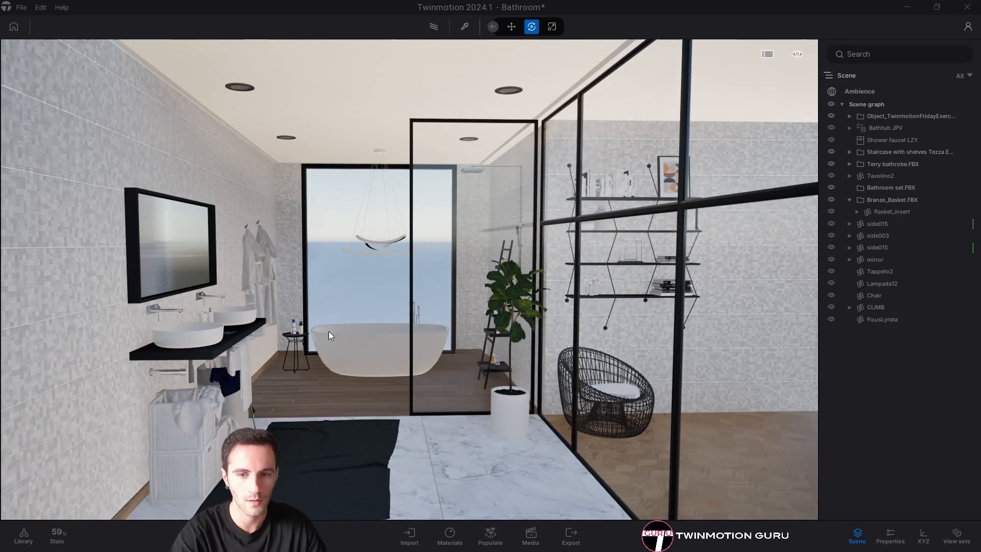
# Examine the area behind the glass partition, including the wicker armchair, wall shelves and parquet floor.
pyautogui.moveTo(330, 331)
pyautogui.mouseDown(button='right')
pyautogui.moveTo(594, 305)
pyautogui.moveTo(336, 315)
pyautogui.mouseUp(button='right')
pyautogui.press('w')
pyautogui.press('a')
pyautogui.press('s')
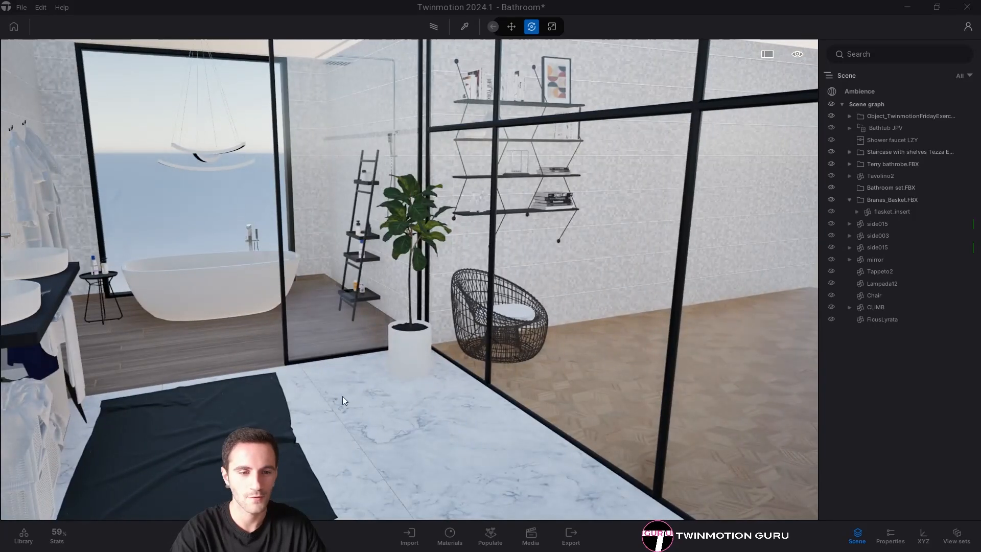
pyautogui.press('d')
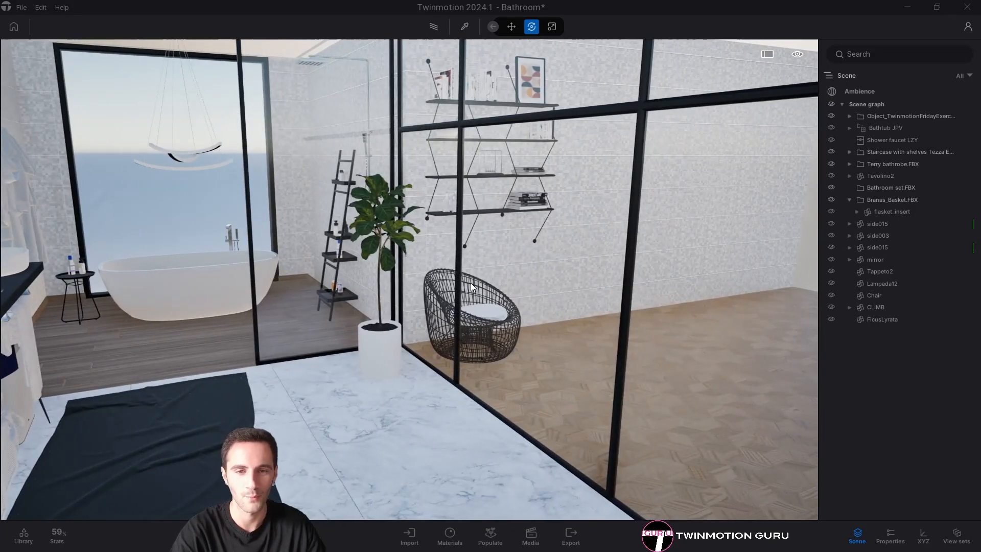
pyautogui.press('d')
pyautogui.press('w')
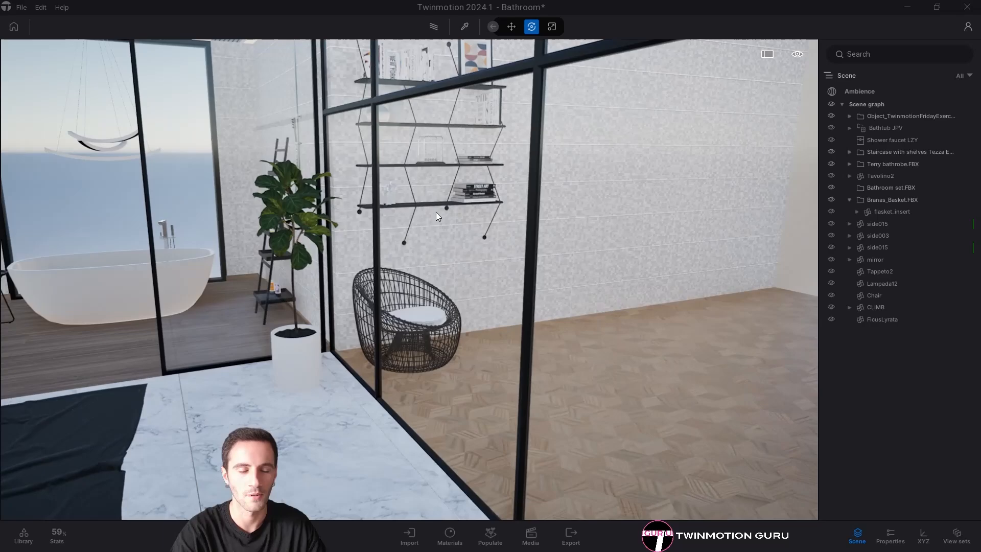
pyautogui.press('a')
pyautogui.moveTo(437, 213); pyautogui.dragTo(390, 199, button='right')
pyautogui.press('w')
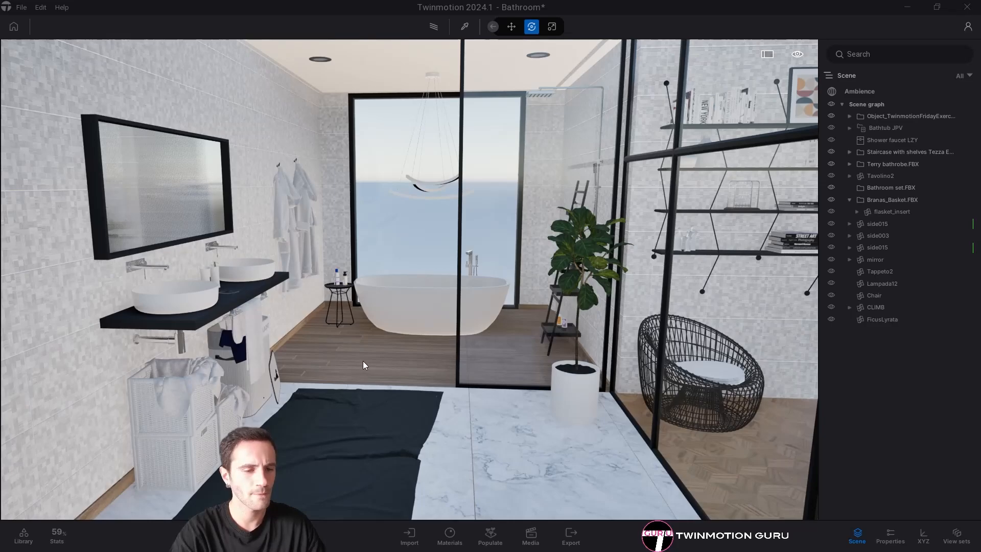
# Examine the bathroom from several distances, focusing on the vanity, bathtub and pendant lamp near the window.
pyautogui.press('w')
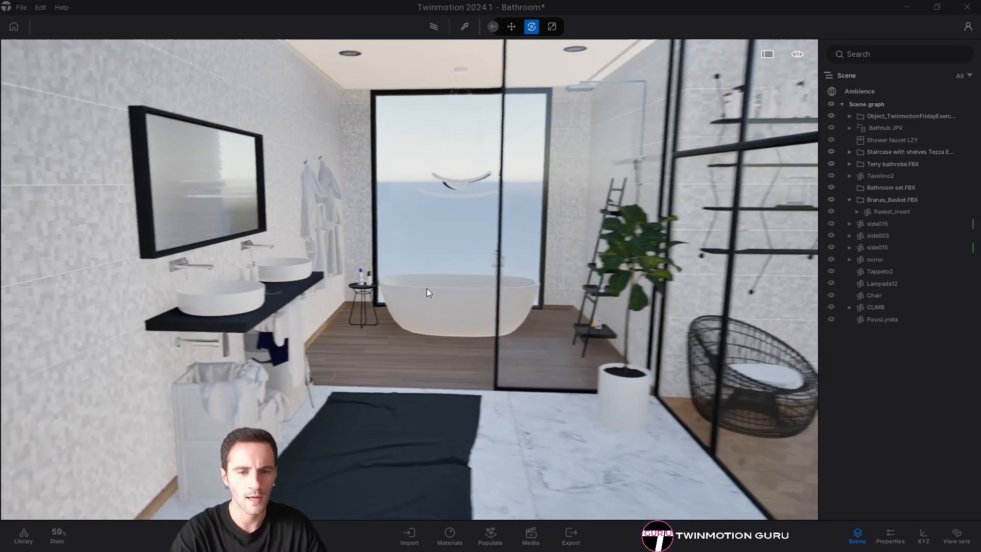
pyautogui.moveTo(427, 288); pyautogui.dragTo(393, 262, button='right')
pyautogui.press('s')
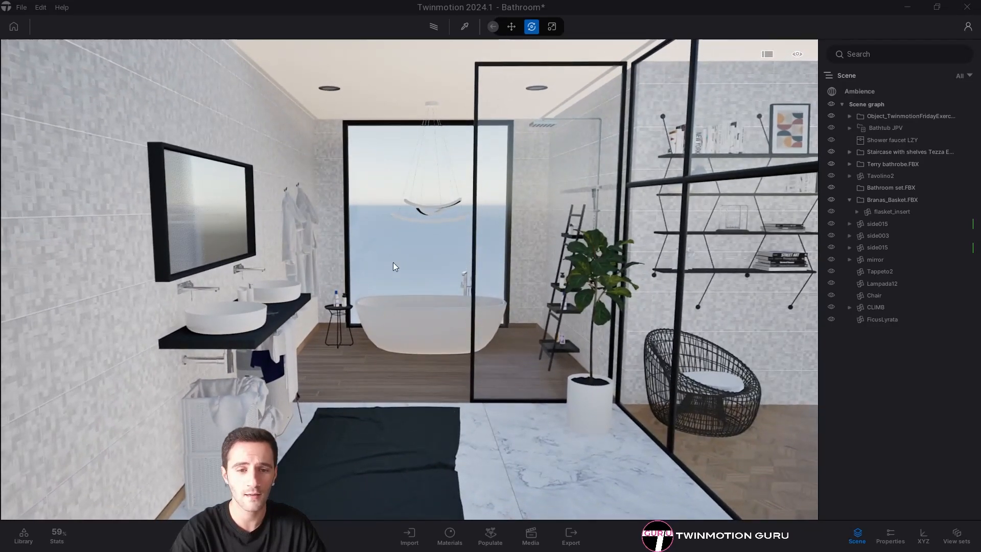
pyautogui.press('w')
pyautogui.press('d')
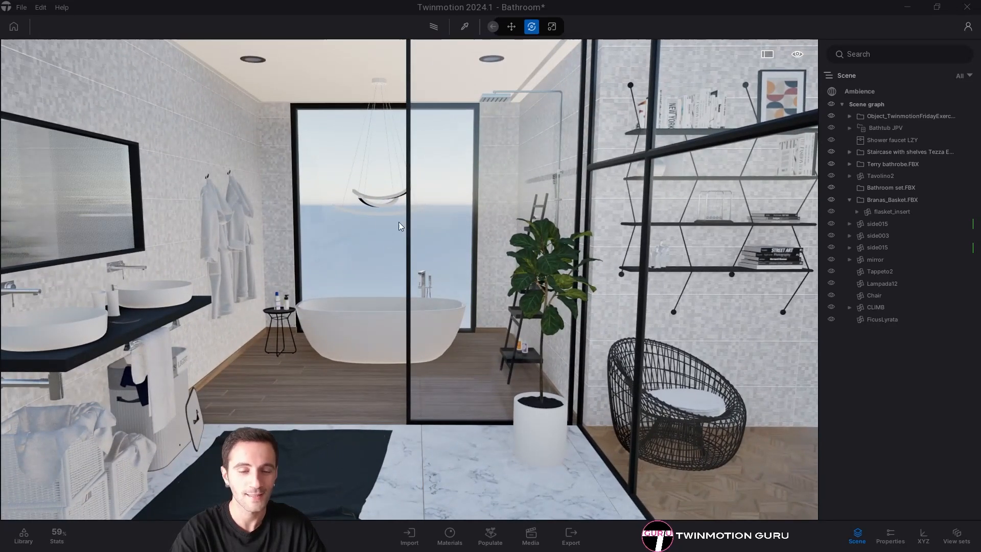
pyautogui.press('a')
pyautogui.press('s')
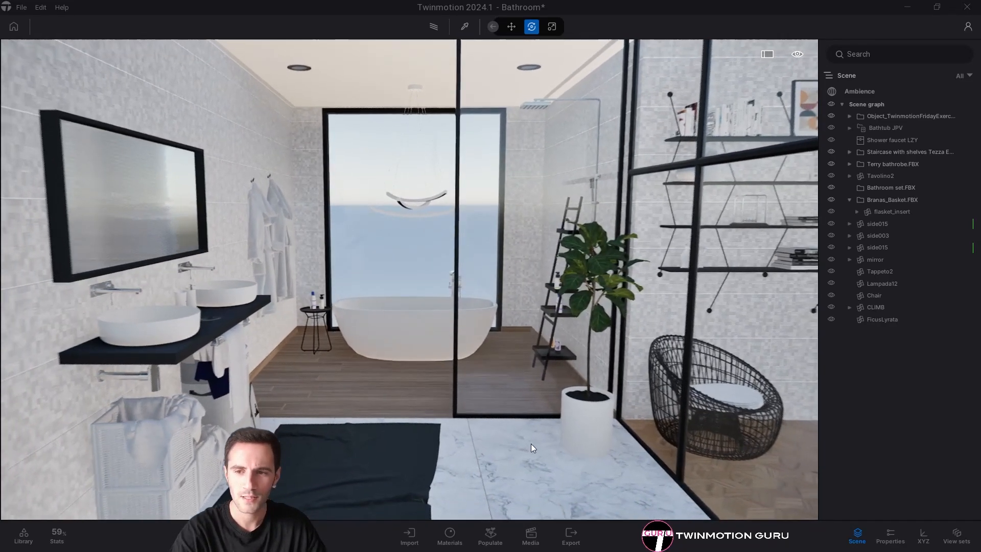
pyautogui.moveTo(531, 443); pyautogui.dragTo(509, 402, button='right')
pyautogui.press('w')
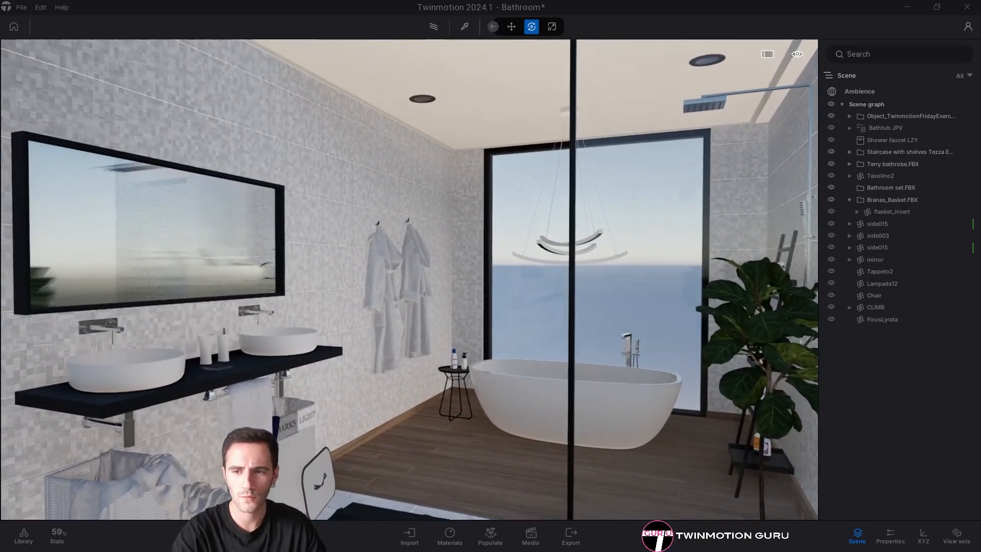
# Select the DARKS/LIGHTS laundry basket under the vanity and inspect it up close.
pyautogui.moveTo(533, 435); pyautogui.dragTo(736, 514, button='right')
pyautogui.moveTo(408, 280); pyautogui.dragTo(118, 268, button='right')
pyautogui.moveTo(526, 403); pyautogui.dragTo(500, 405, button='right')
pyautogui.scroll(3, 324, 335)
pyautogui.click(324, 333)
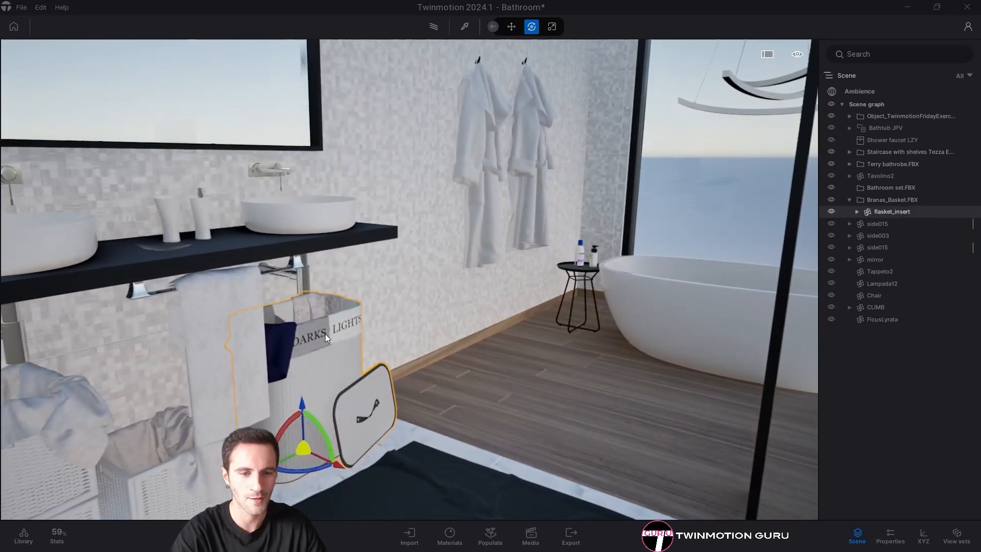
pyautogui.moveTo(325, 333); pyautogui.dragTo(327, 276, button='middle')
pyautogui.moveTo(327, 276); pyautogui.dragTo(319, 226, button='right')
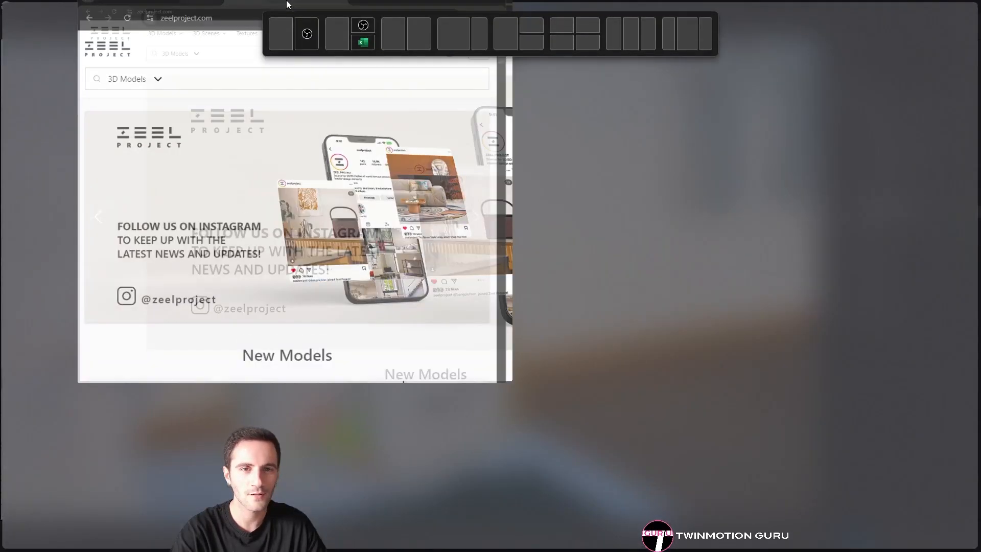
# Switch to the browser, search the Zeel Project 3D models for "laundry" and browse the results.
pyautogui.moveTo(285, 3); pyautogui.dragTo(286, 2)
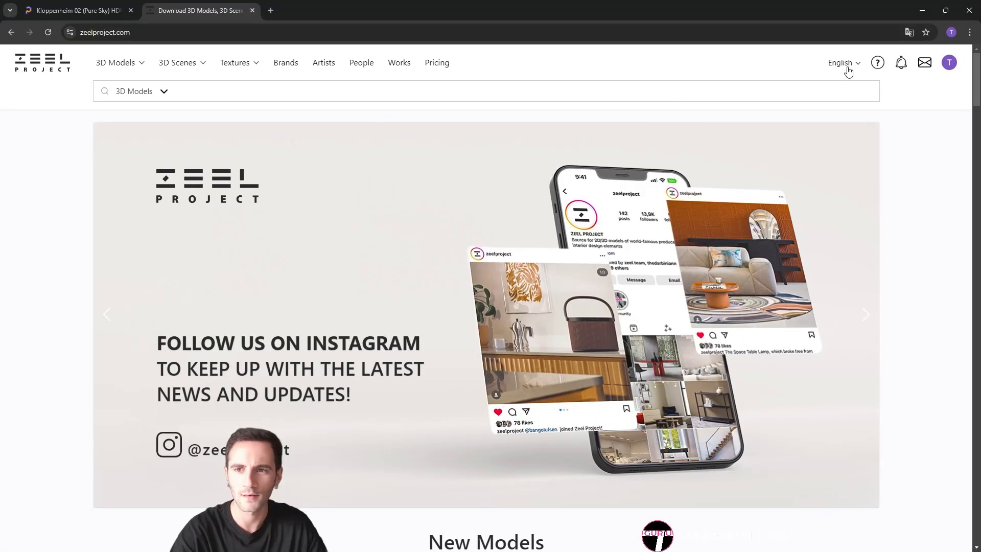
pyautogui.click(381, 90)
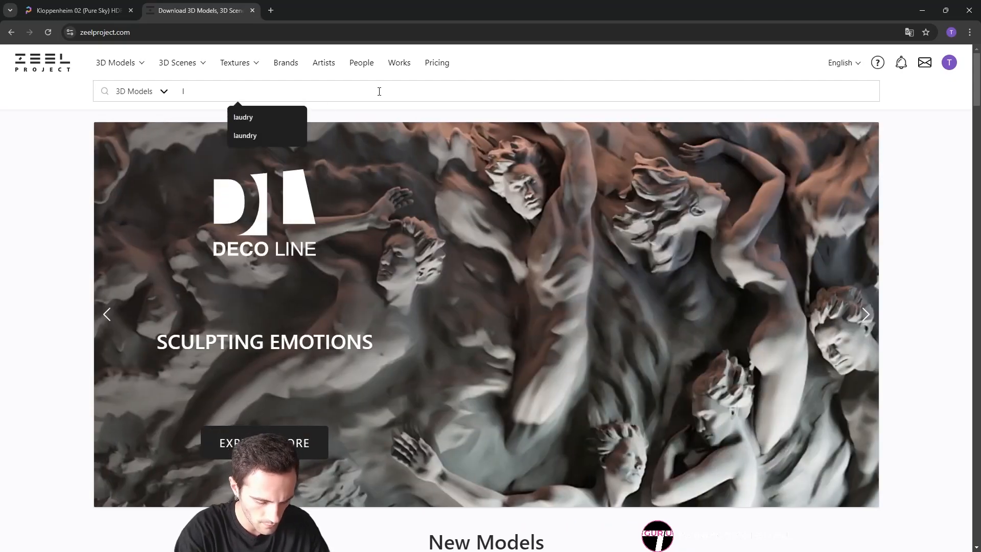
pyautogui.write('laundry')
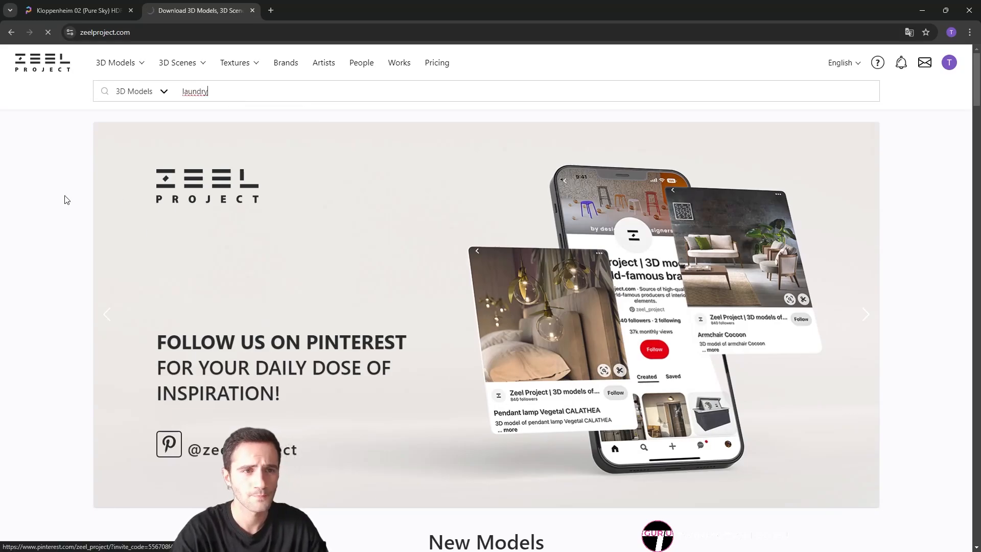
pyautogui.scroll(-5, 215, 301)
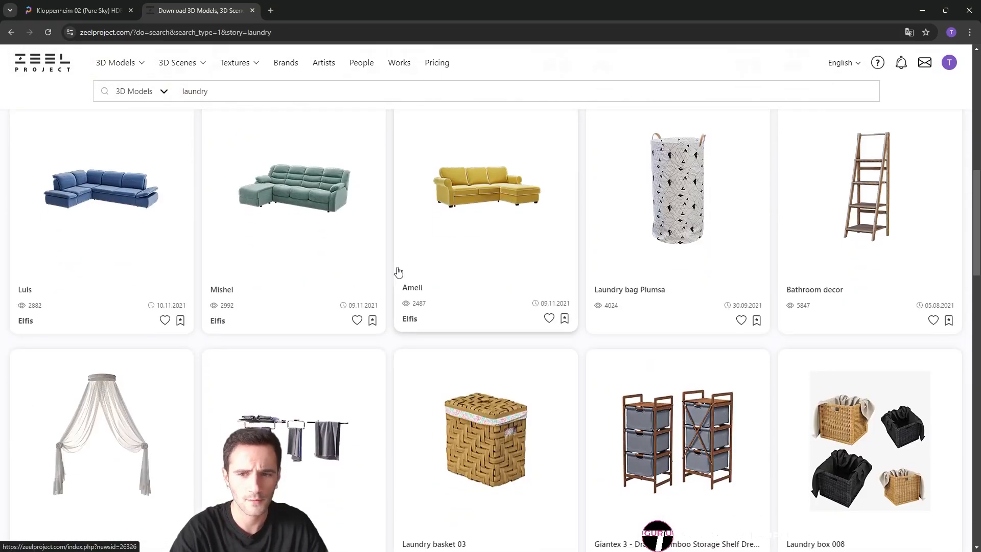
pyautogui.scroll(-7, 399, 271)
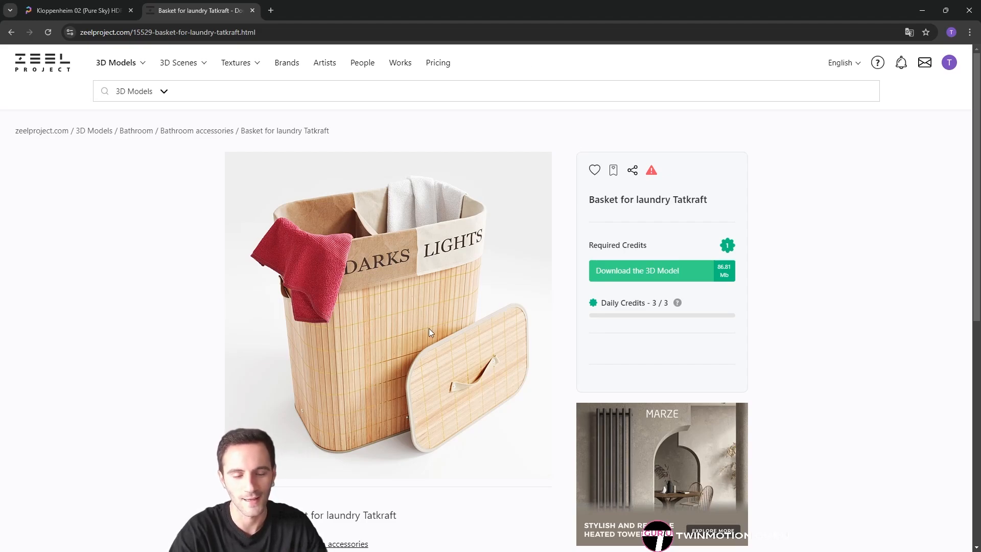
# View the Basket for laundry Tatkraft model page, then switch back to Twinmotion.
pyautogui.rightClick(403, 287)
pyautogui.press('Escape')
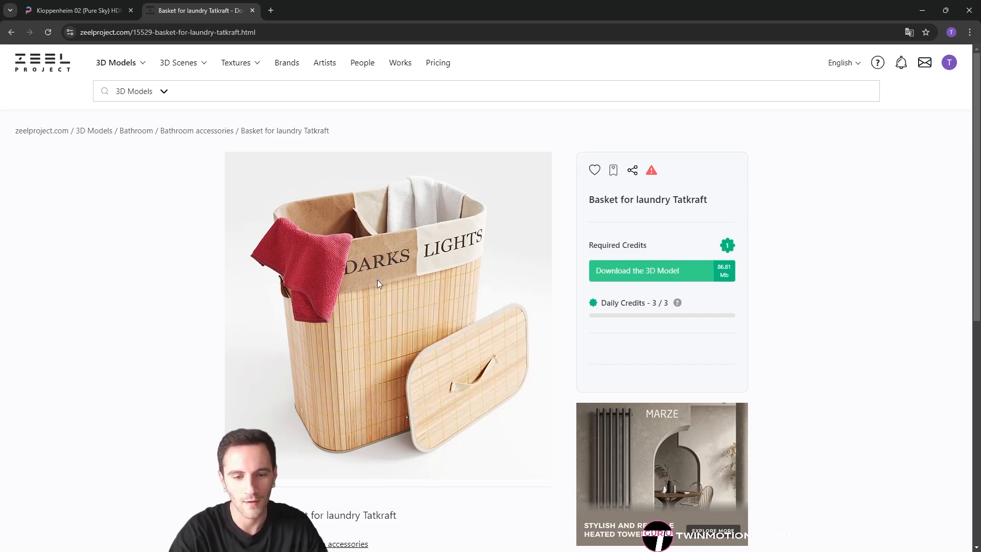
pyautogui.click(915, 16)
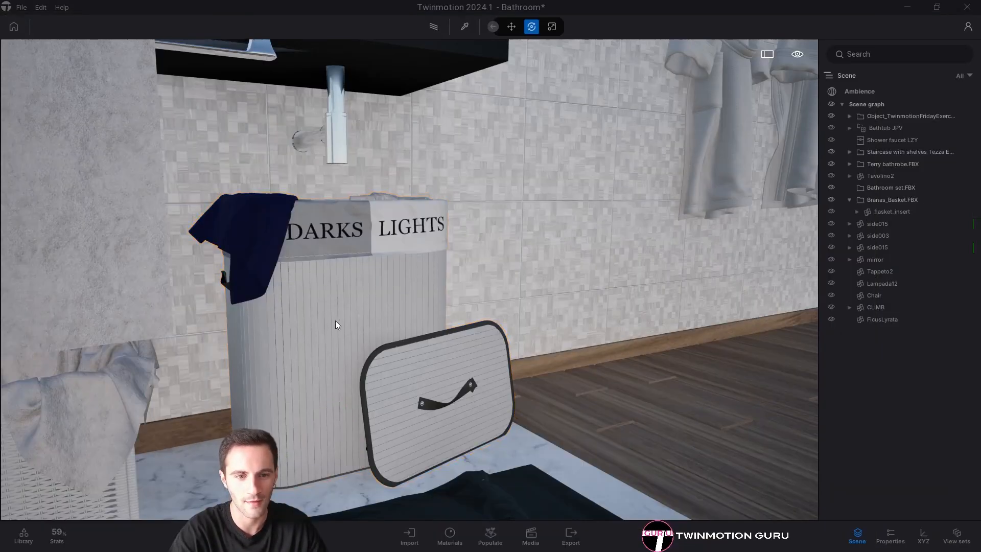
# Inspect the slatted material on the body of the DARKS/LIGHTS laundry basket at close range.
pyautogui.press('w')
pyautogui.moveTo(387, 317); pyautogui.dragTo(387, 318, button='right')
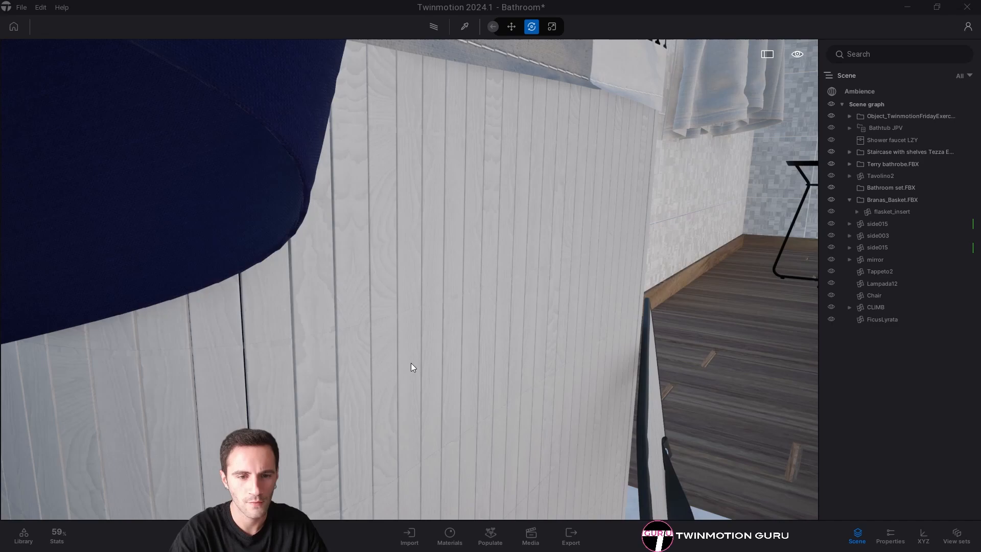
pyautogui.scroll(-5, 420, 360)
pyautogui.moveTo(420, 360); pyautogui.dragTo(363, 221, button='right')
pyautogui.press('s')
pyautogui.press('a')
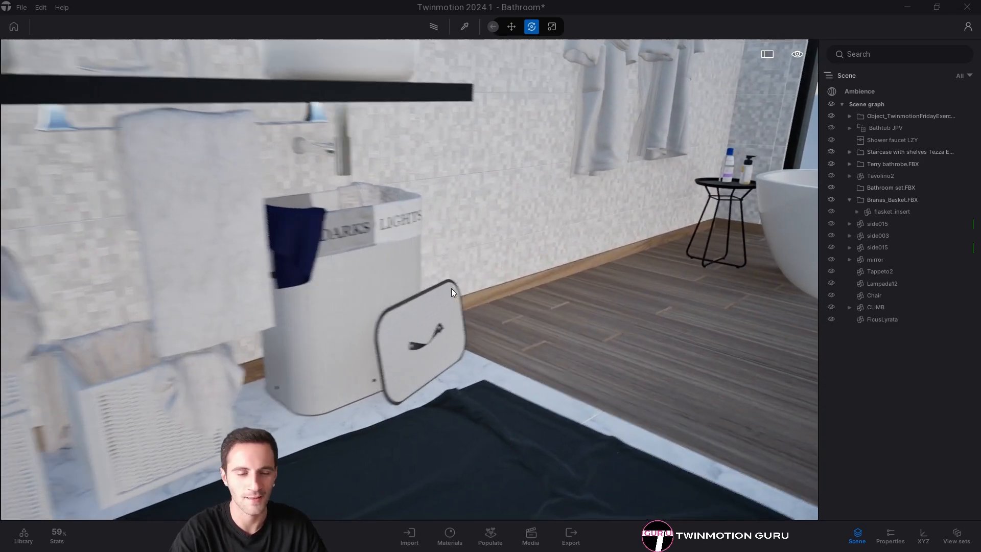
# Examine how the laundry baskets, vanity, carpet and other furnishings fit together across the whole bathroom.
pyautogui.press('s')
pyautogui.moveTo(395, 237); pyautogui.dragTo(416, 252, button='right')
pyautogui.press('s')
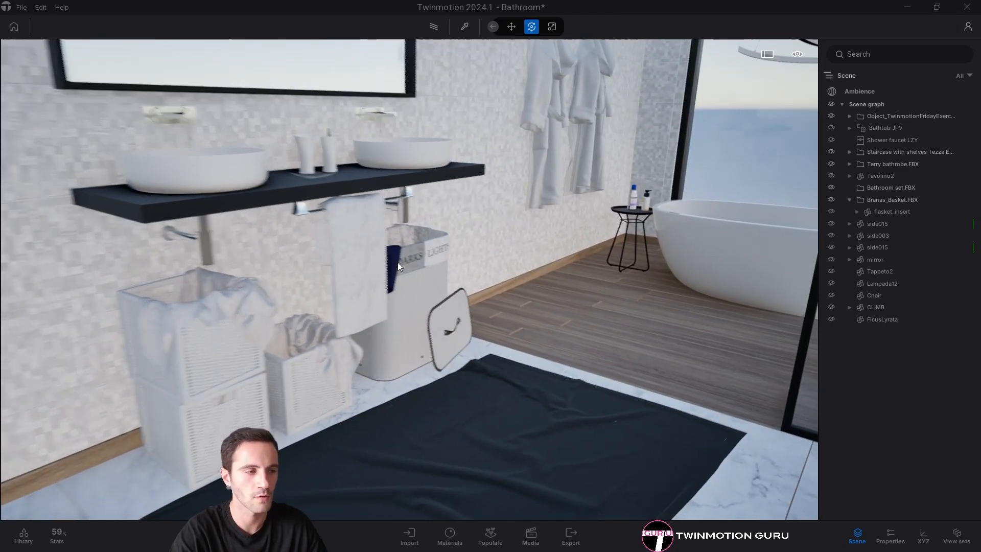
pyautogui.press('a')
pyautogui.press('s')
pyautogui.moveTo(497, 288)
pyautogui.mouseDown(button='right')
pyautogui.moveTo(525, 284)
pyautogui.moveTo(483, 287)
pyautogui.moveTo(499, 284)
pyautogui.mouseUp(button='right')
pyautogui.press('a')
pyautogui.press('d')
pyautogui.press('w')
pyautogui.press('d')
pyautogui.press('s')
pyautogui.press('s')
pyautogui.press('w')
pyautogui.press('d')
pyautogui.press('s')
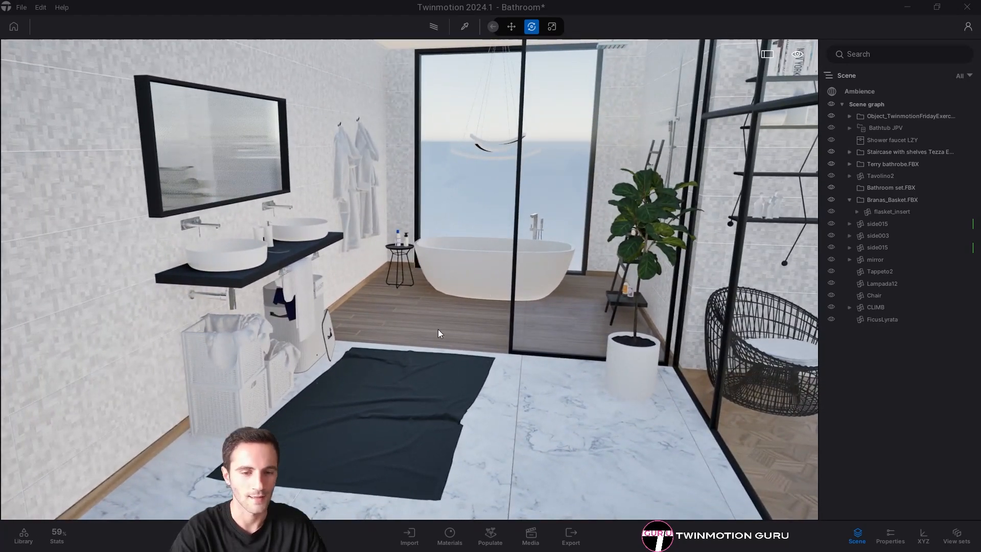
pyautogui.press('w')
pyautogui.moveTo(438, 329); pyautogui.dragTo(435, 359, button='right')
pyautogui.press('d')
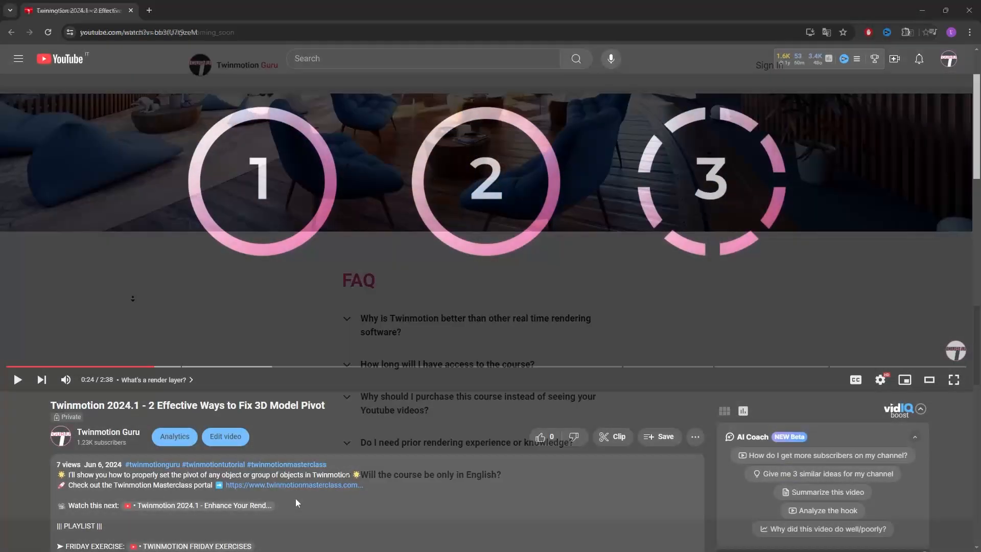
# Open the Twinmotion Masterclass page from the video description and fill in the pre-registration e-mail and consent option.
pyautogui.click(270, 490)
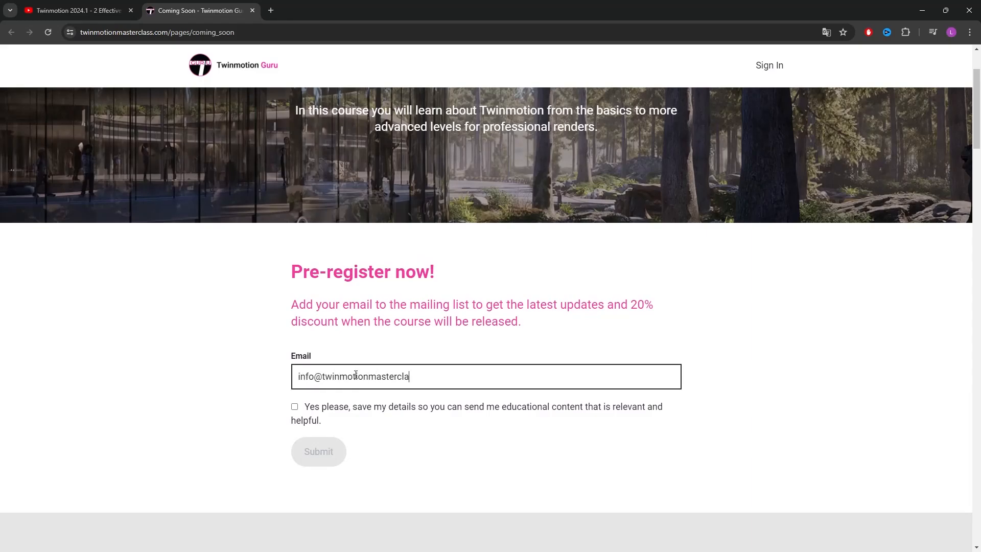
pyautogui.click(299, 418)
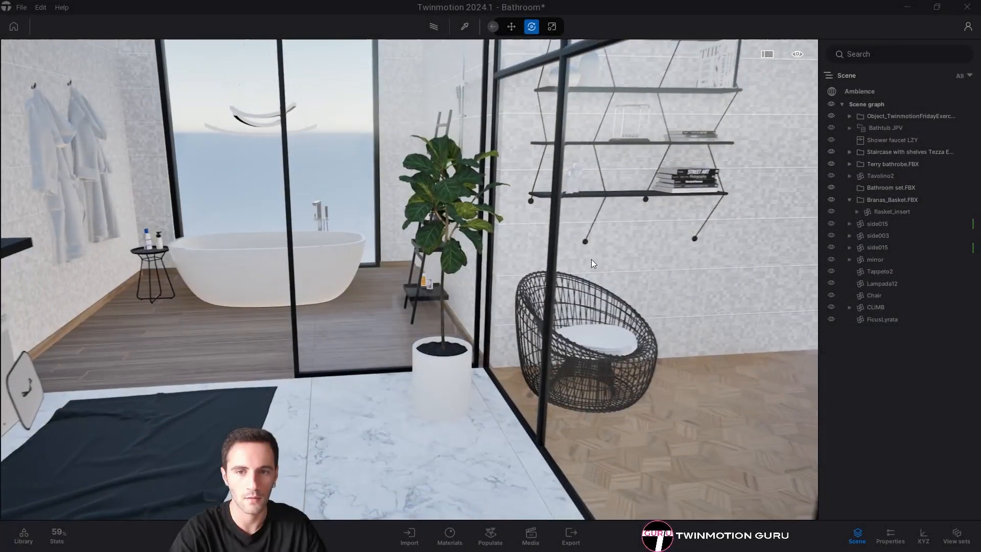
pyautogui.moveTo(590, 259); pyautogui.dragTo(315, 246, button='right')
pyautogui.moveTo(529, 346); pyautogui.dragTo(434, 289, button='right')
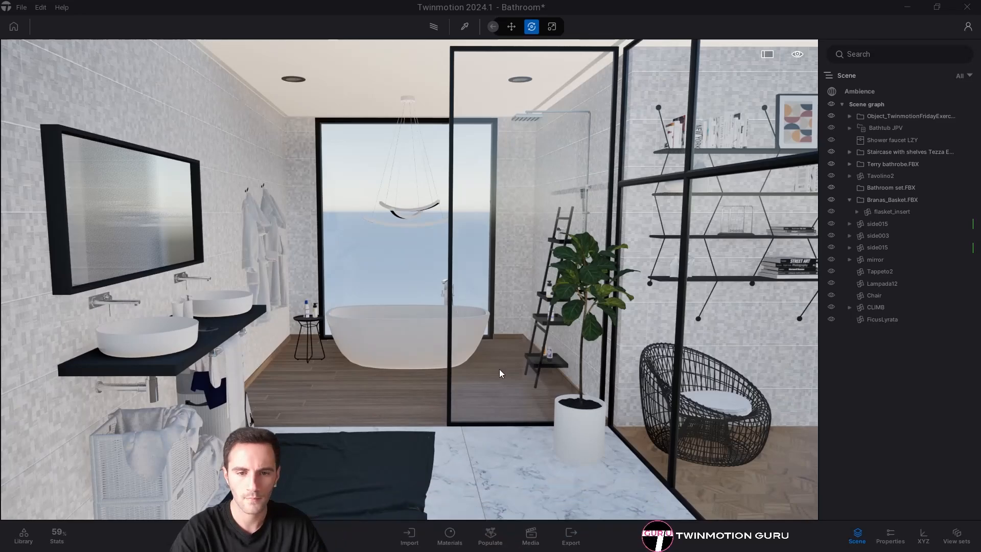
pyautogui.scroll(3, 500, 373)
pyautogui.moveTo(535, 448); pyautogui.dragTo(487, 454, button='right')
pyautogui.moveTo(388, 373); pyautogui.dragTo(501, 388, button='right')
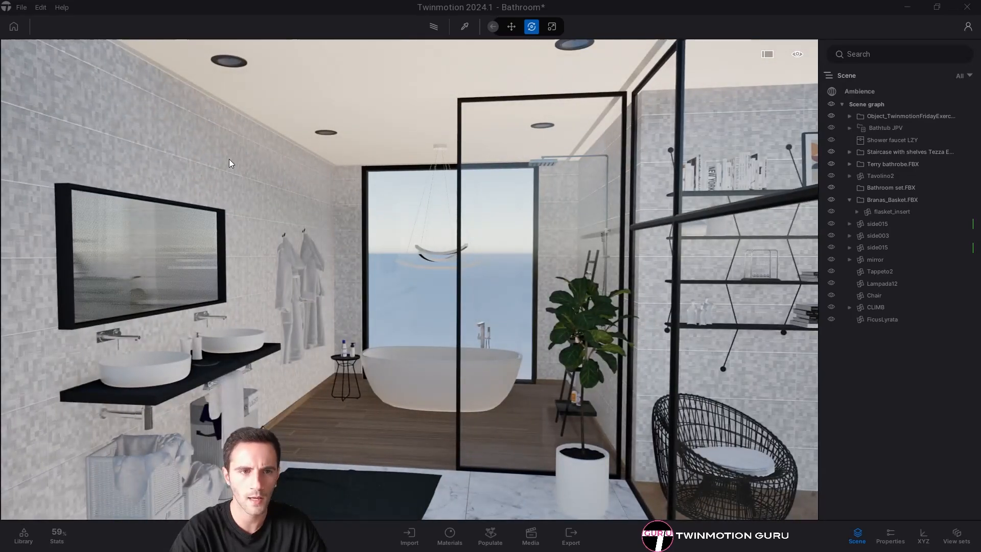
# Place a Spot light from the library's Lights category at the recessed ceiling fixture near the mirror wall.
pyautogui.click(32, 538)
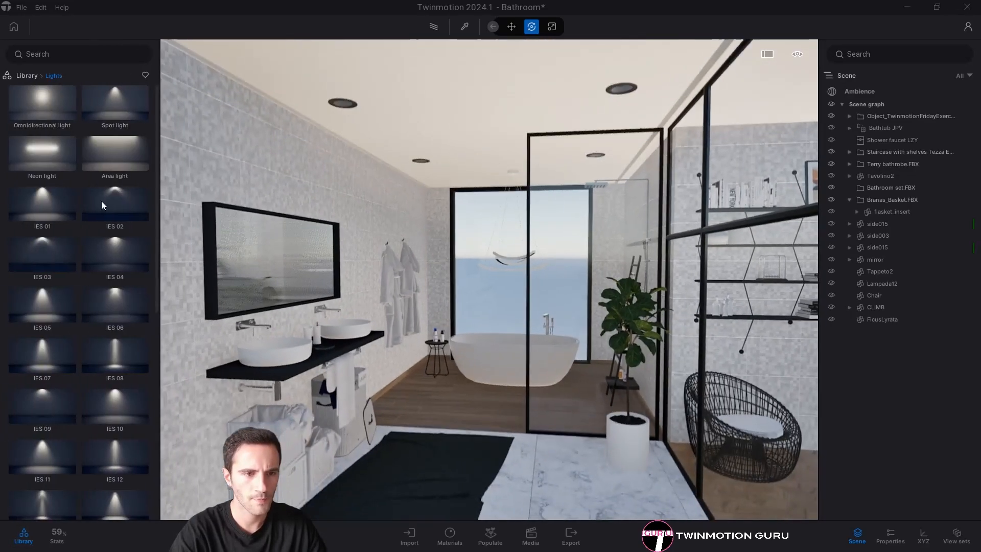
pyautogui.moveTo(419, 265); pyautogui.dragTo(352, 205, button='right')
pyautogui.press('w')
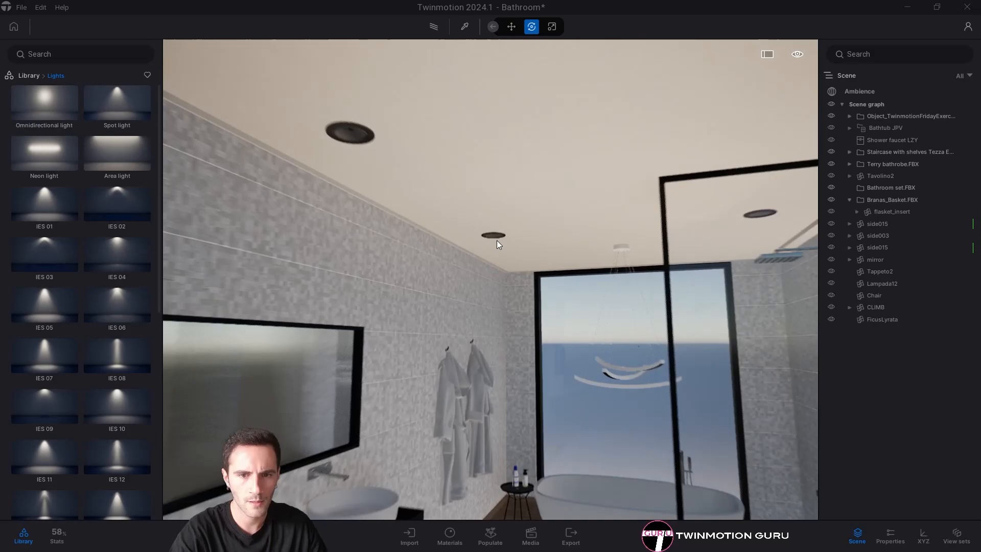
pyautogui.moveTo(443, 271); pyautogui.dragTo(409, 245, button='right')
pyautogui.moveTo(115, 107); pyautogui.dragTo(352, 121)
pyautogui.press('a')
pyautogui.moveTo(352, 121); pyautogui.dragTo(391, 142, button='right')
pyautogui.press('s')
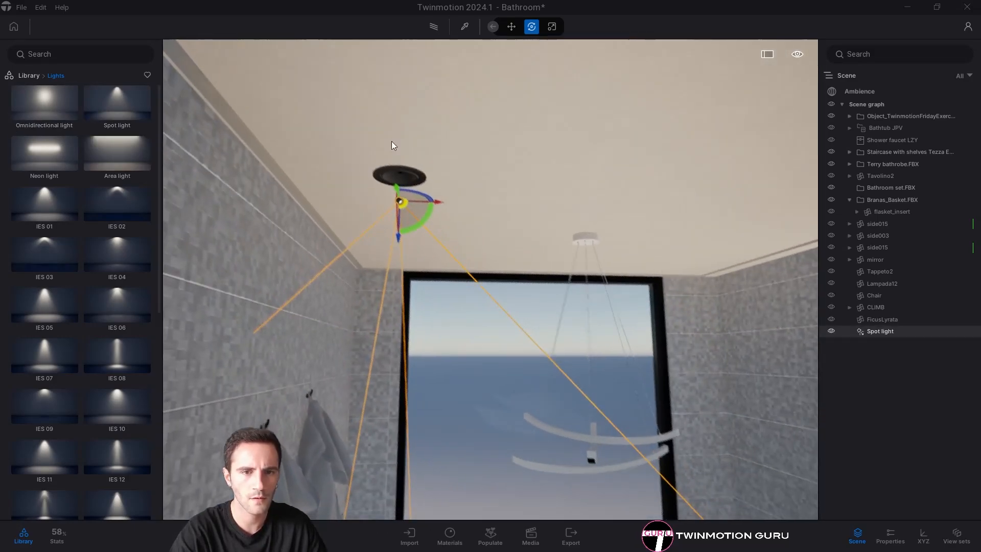
# Copy the spot light as three instances spaced 1.98 m apart to the other ceiling fixtures along the mirror wall.
pyautogui.moveTo(414, 203); pyautogui.dragTo(301, 205, button='right')
pyautogui.press('d')
pyautogui.moveTo(459, 256); pyautogui.dragTo(446, 258, button='right')
pyautogui.press('e')
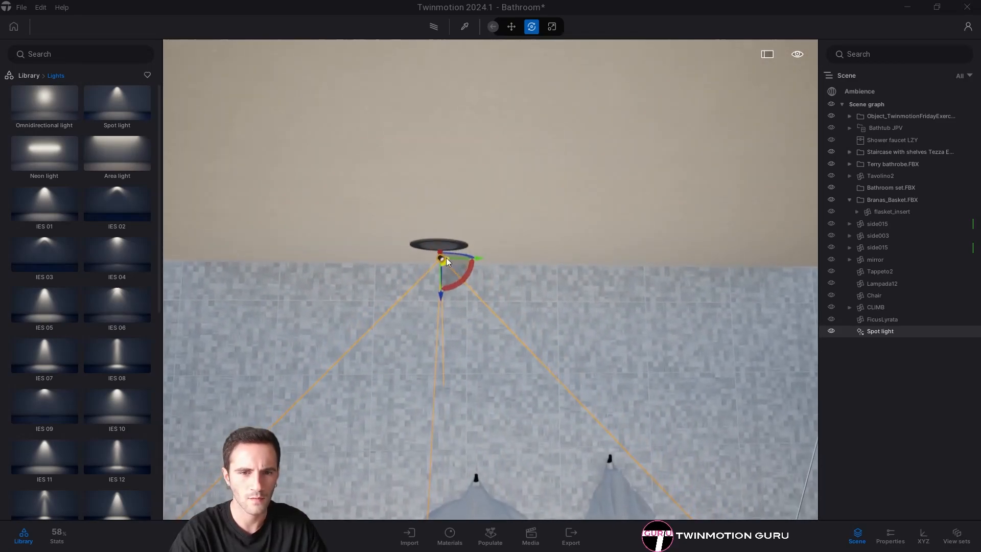
pyautogui.press('a')
pyautogui.moveTo(504, 278); pyautogui.dragTo(434, 275, button='right')
pyautogui.press('s')
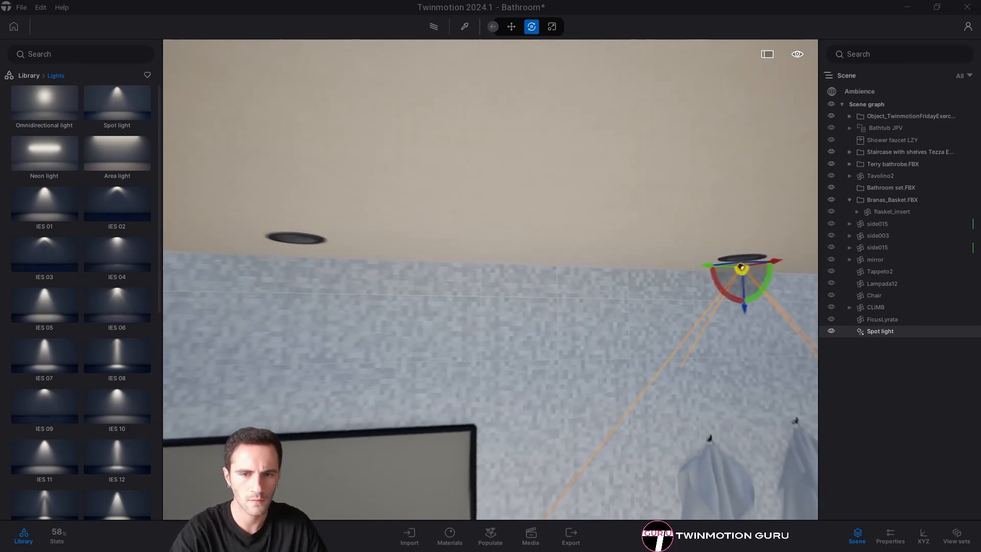
pyautogui.keyDown('alt'); pyautogui.moveTo(661, 268); pyautogui.dragTo(303, 274); pyautogui.keyUp('alt')
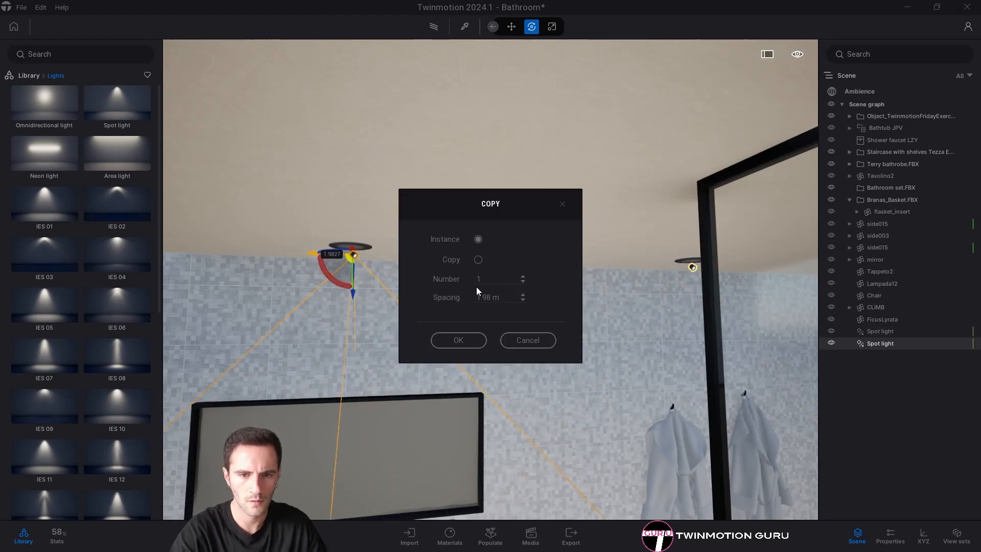
pyautogui.click(470, 337)
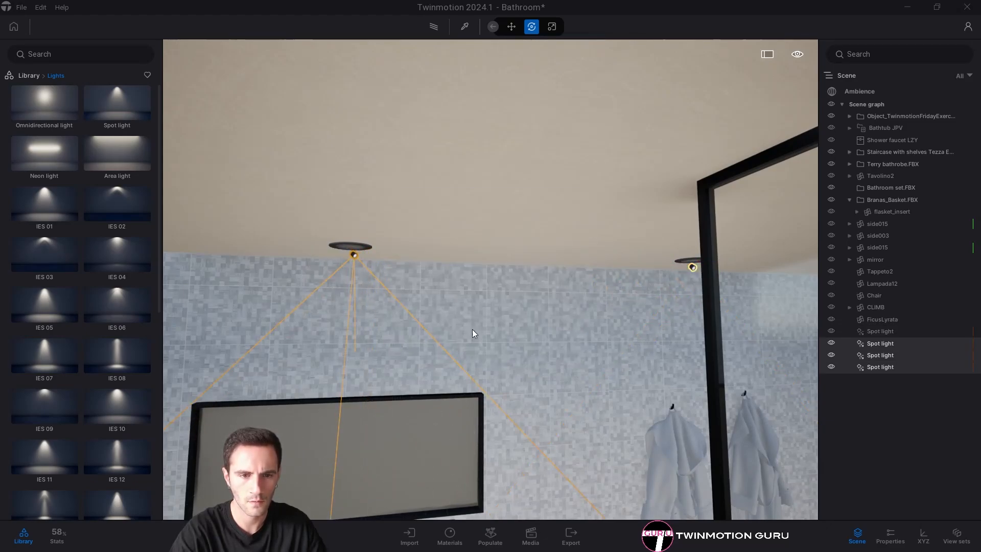
# Select all four spot lights and copy them as instances to the parallel row of ceiling fixtures beside the glass partition.
pyautogui.moveTo(483, 316); pyautogui.dragTo(711, 314, button='right')
pyautogui.press('s')
pyautogui.click(871, 333)
pyautogui.keyDown('shift'); pyautogui.click(879, 367); pyautogui.keyUp('shift')
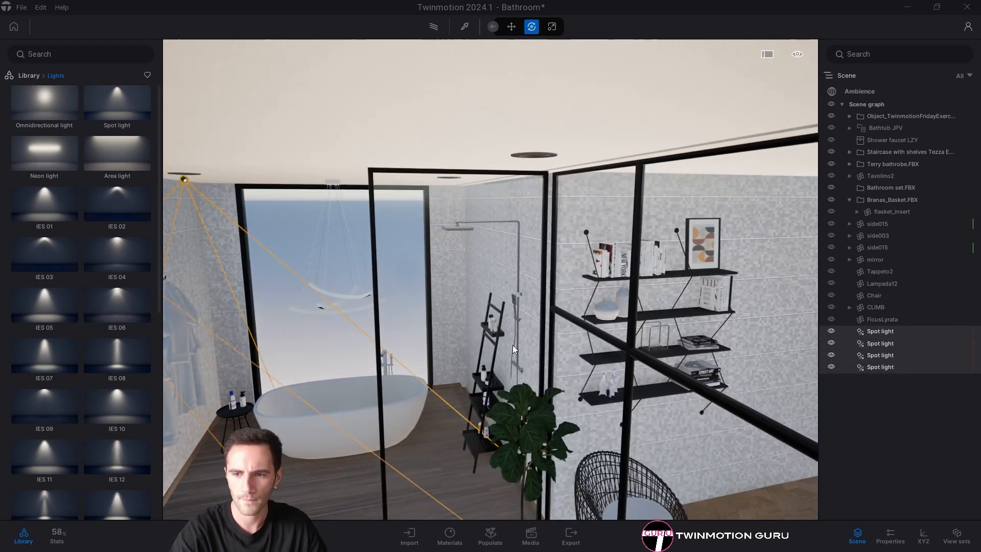
pyautogui.moveTo(513, 345); pyautogui.dragTo(351, 233, button='right')
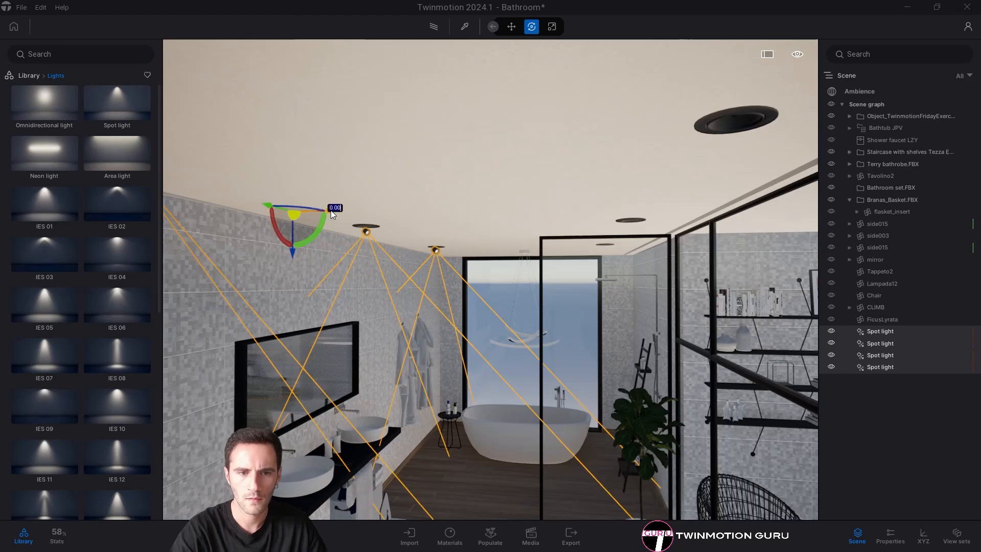
pyautogui.keyDown('ctrl'); pyautogui.moveTo(330, 210); pyautogui.dragTo(712, 231); pyautogui.keyUp('ctrl')
pyautogui.click(459, 340)
pyautogui.moveTo(470, 341); pyautogui.dragTo(493, 288, button='right')
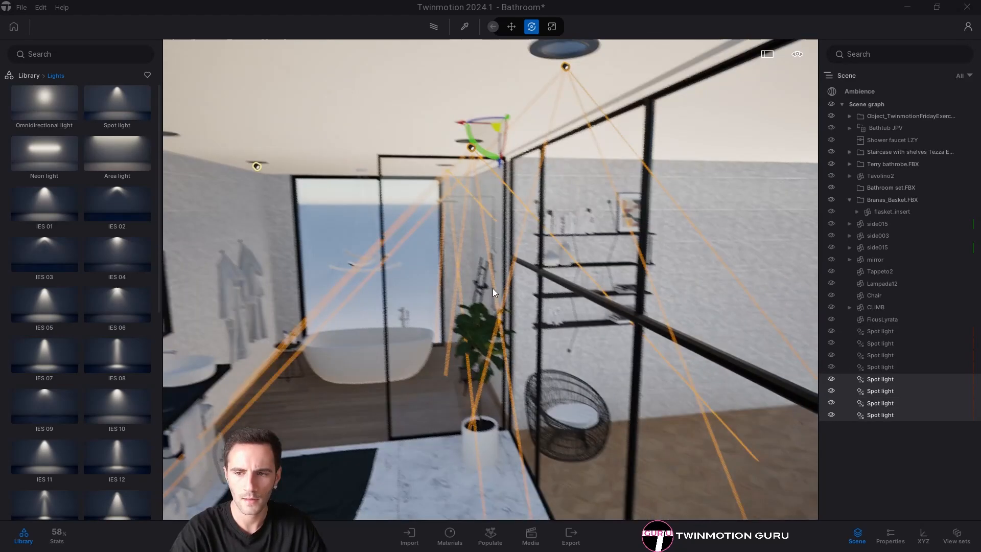
# Group all eight spot lights in a new scene container named Lights.
pyautogui.keyDown('shift'); pyautogui.click(880, 415); pyautogui.keyUp('shift')
pyautogui.rightClick(880, 414)
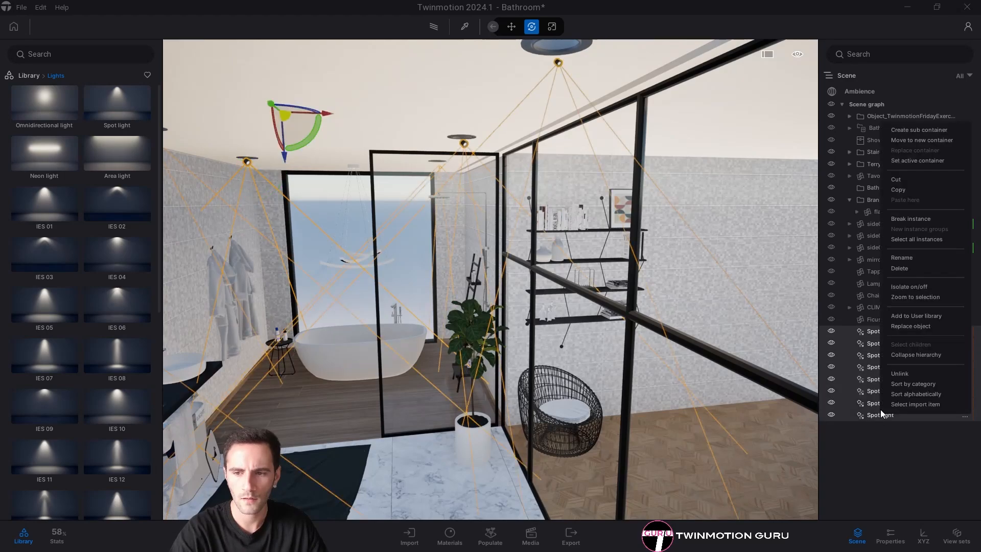
pyautogui.click(905, 143)
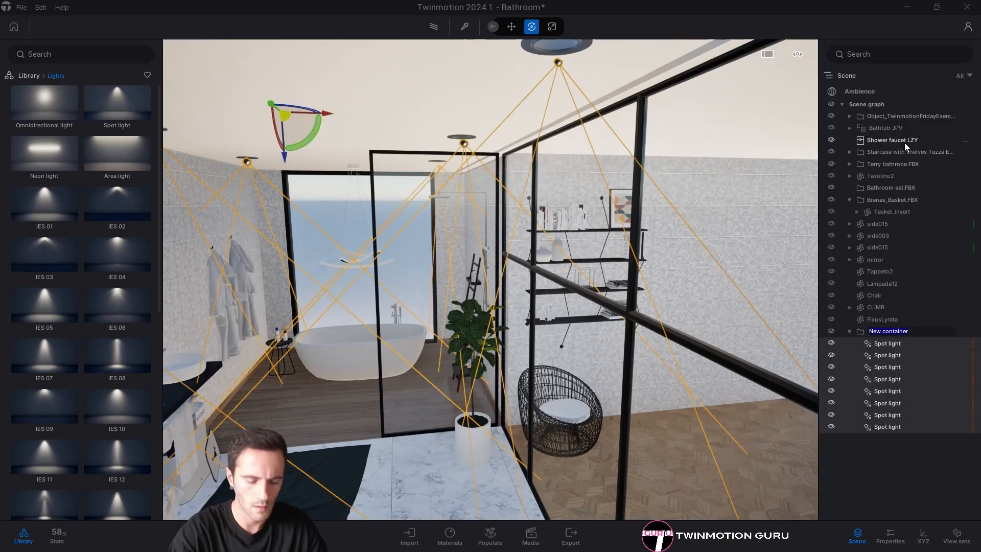
pyautogui.write('Light')
pyautogui.press('Return')
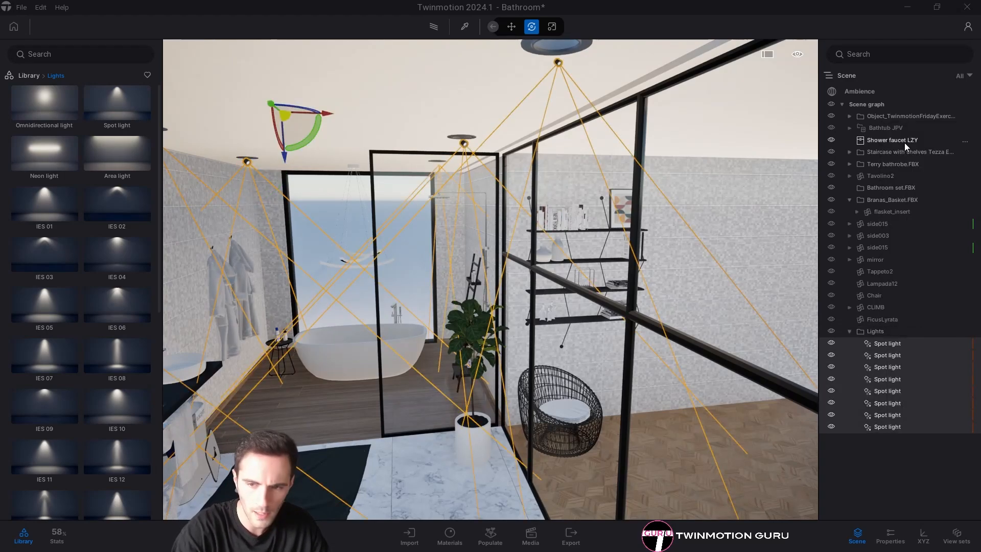
# Collapse the expanded imported object in the scene graph and set the Lights container as the active container.
pyautogui.click(400, 198)
pyautogui.scroll(10, 905, 267)
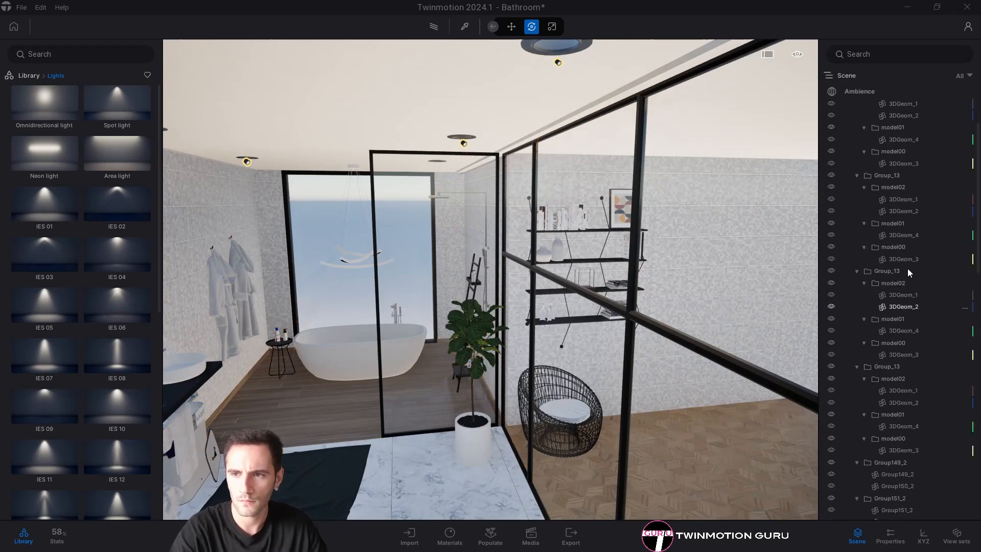
pyautogui.click(849, 116)
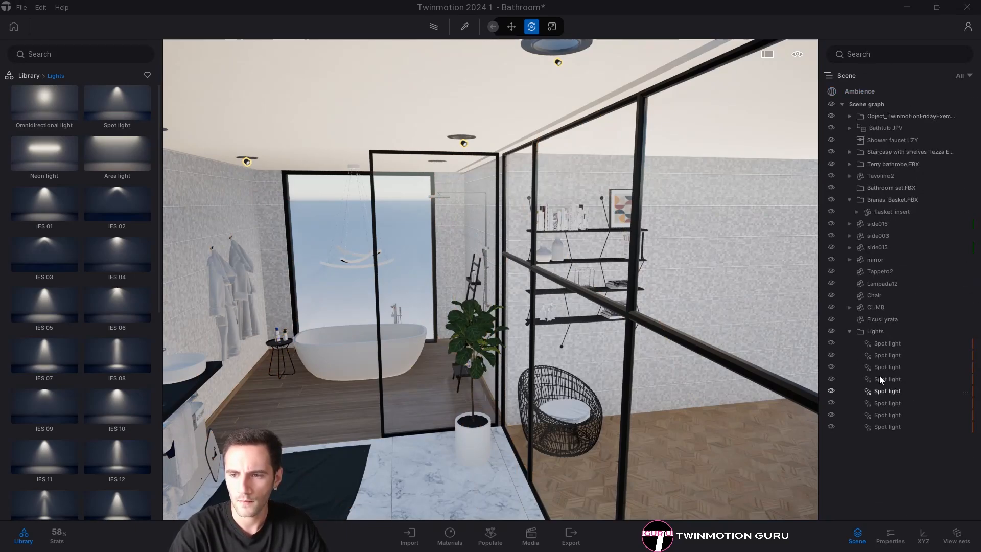
pyautogui.click(875, 331)
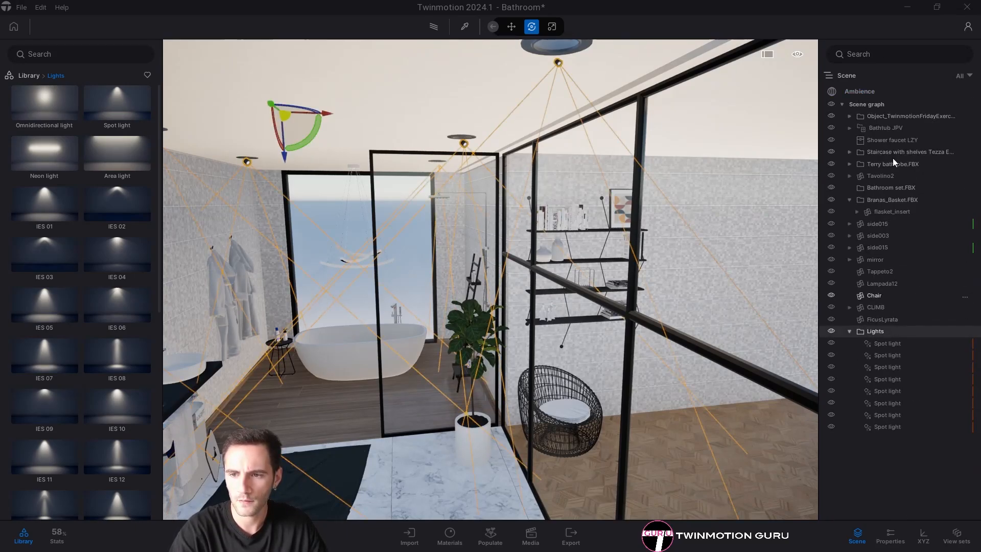
pyautogui.rightClick(873, 331)
pyautogui.click(902, 72)
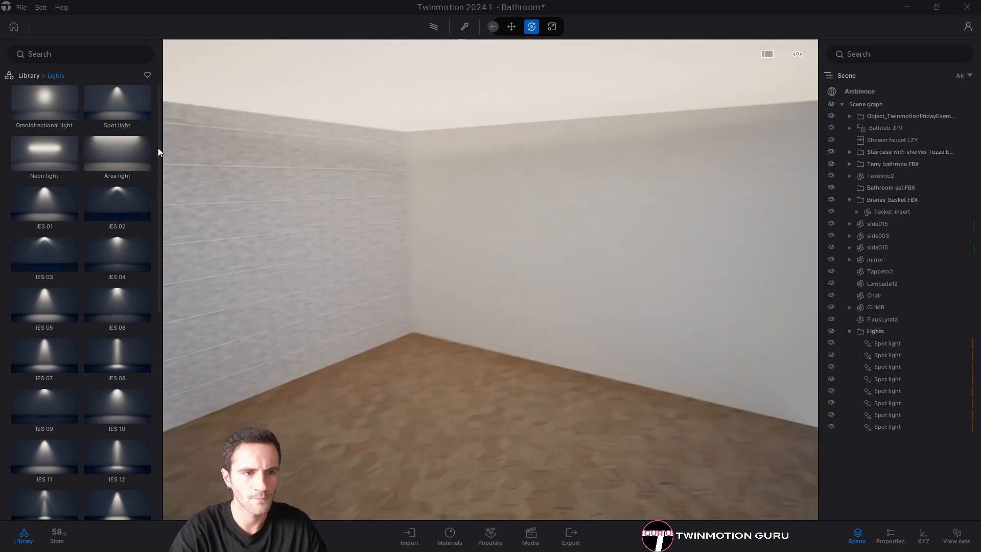
# Place an Omnidirectional light from the library near the ceiling by the glass partition.
pyautogui.moveTo(535, 90); pyautogui.dragTo(531, 98)
pyautogui.press('s')
pyautogui.moveTo(518, 145); pyautogui.dragTo(461, 155, button='right')
pyautogui.press('q')
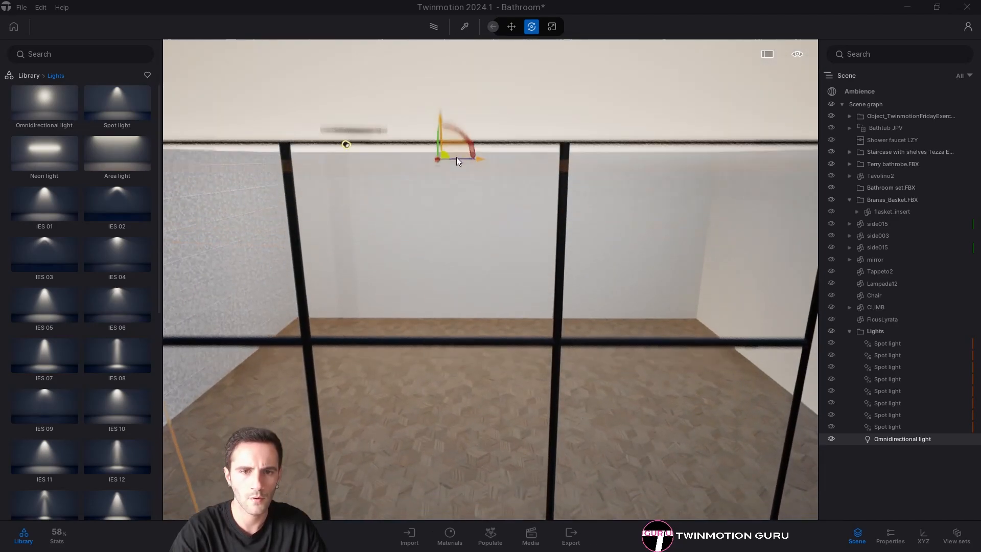
# Lower the omnidirectional light and shift it into the empty room behind the glass partition.
pyautogui.moveTo(455, 148); pyautogui.dragTo(471, 237)
pyautogui.press('s')
pyautogui.moveTo(470, 238); pyautogui.dragTo(750, 197, button='right')
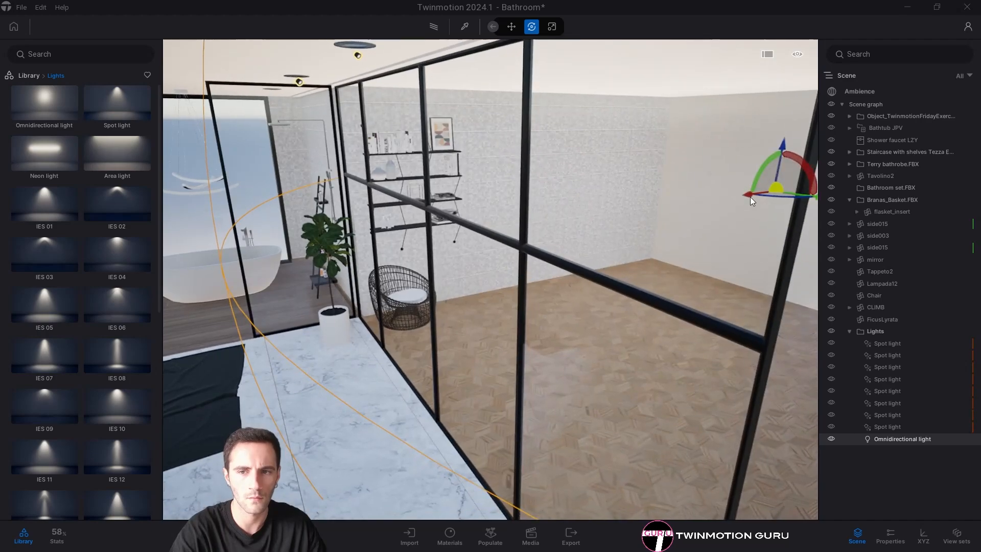
pyautogui.moveTo(661, 228); pyautogui.dragTo(696, 216)
pyautogui.moveTo(697, 216); pyautogui.dragTo(588, 216, button='right')
pyautogui.press('w')
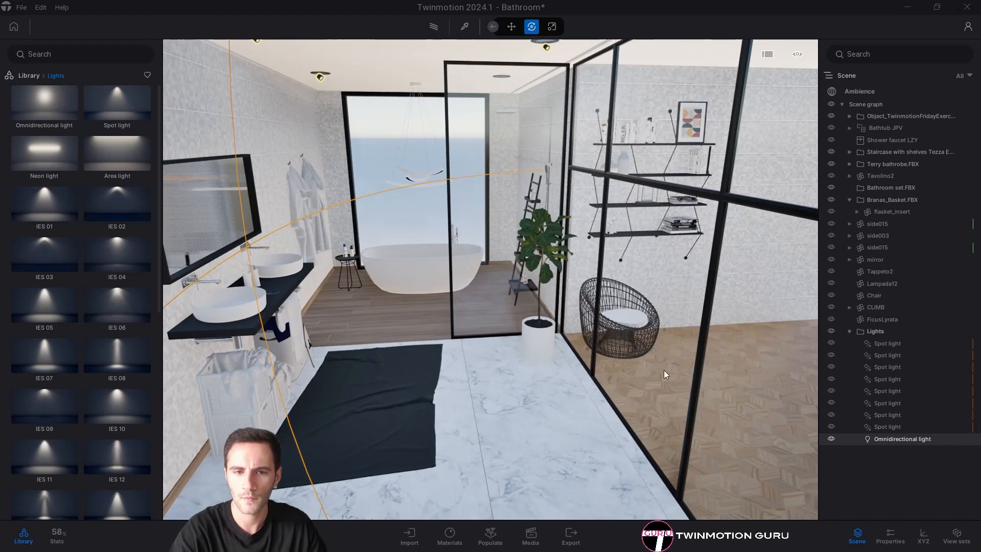
# Show the omnidirectional light's properties in a separate panel and enable its shadows.
pyautogui.moveTo(664, 370); pyautogui.dragTo(845, 434, button='right')
pyautogui.moveTo(509, 358); pyautogui.dragTo(840, 362, button='right')
pyautogui.click(889, 537)
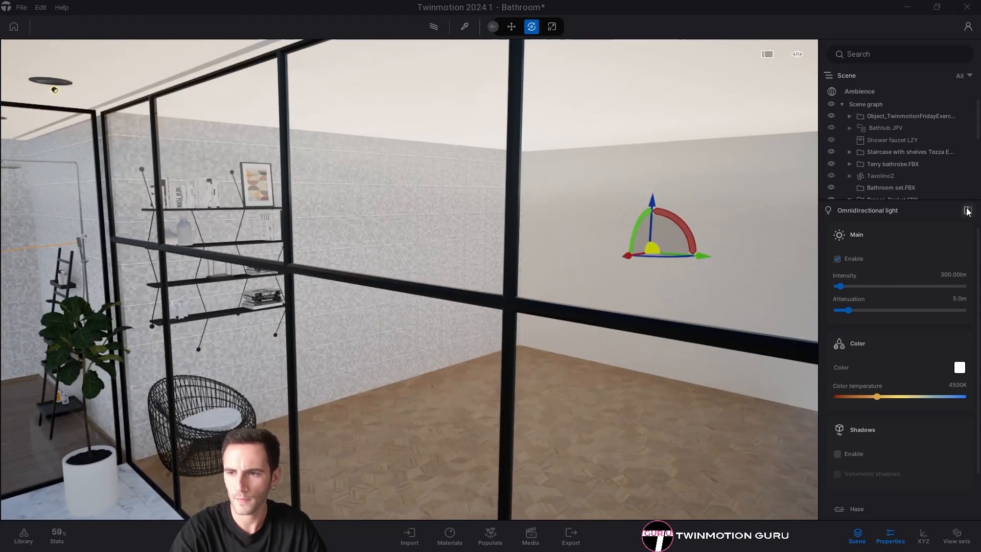
pyautogui.click(967, 211)
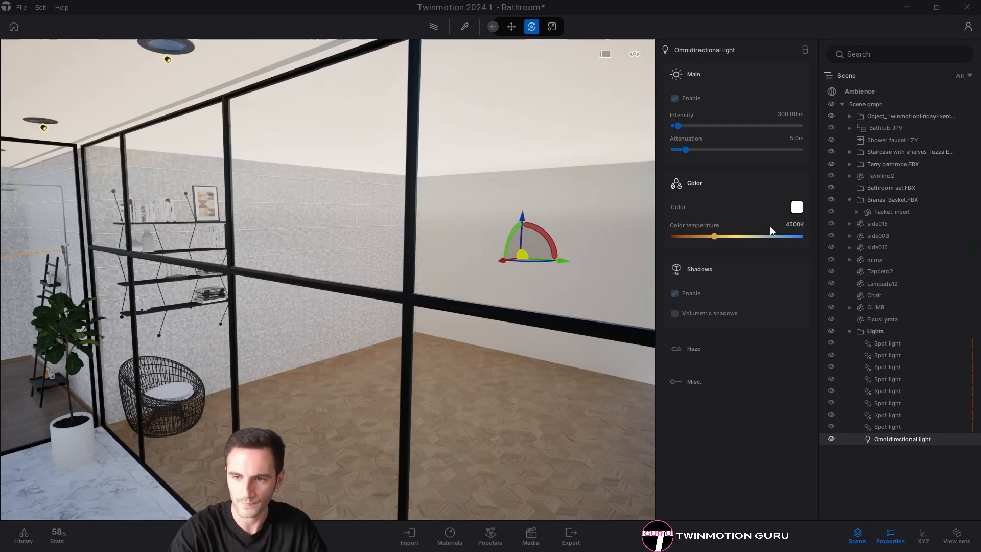
pyautogui.moveTo(424, 297); pyautogui.dragTo(428, 290, button='right')
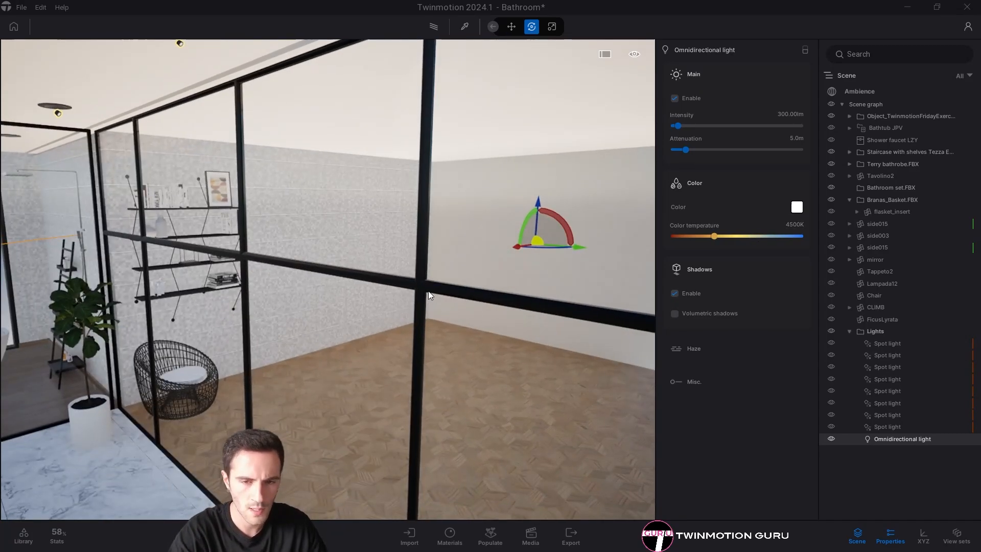
# Set the omnidirectional light's shadow radius to 10 in path tracer mode, and return to real-time rendering.
pyautogui.press('r')
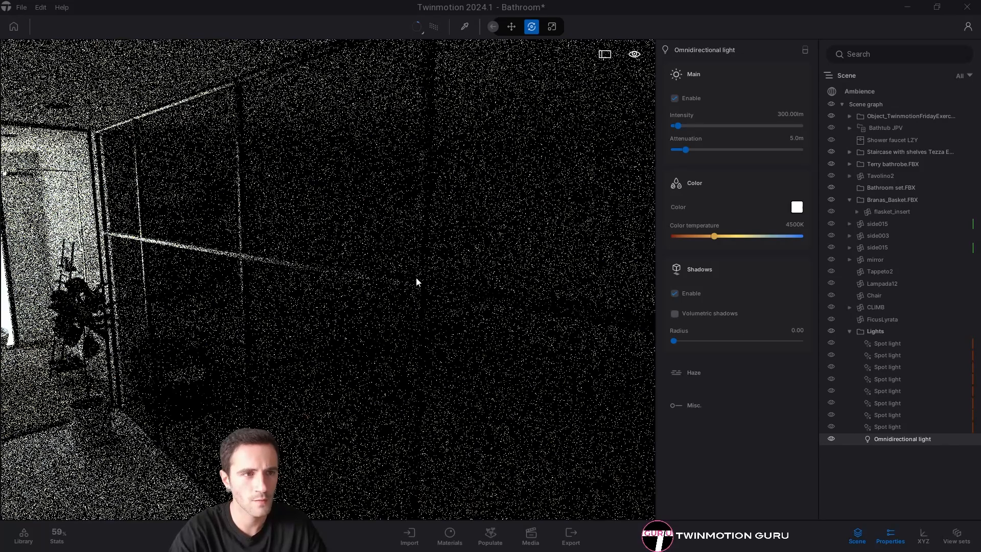
pyautogui.click(797, 330)
pyautogui.write('10')
pyautogui.press('Return')
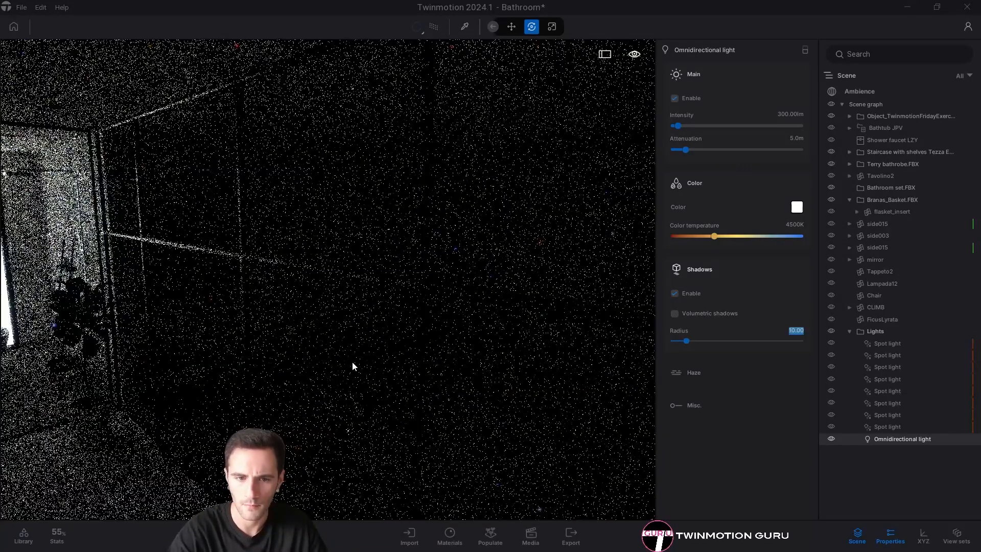
pyautogui.press('Escape')
pyautogui.press('r')
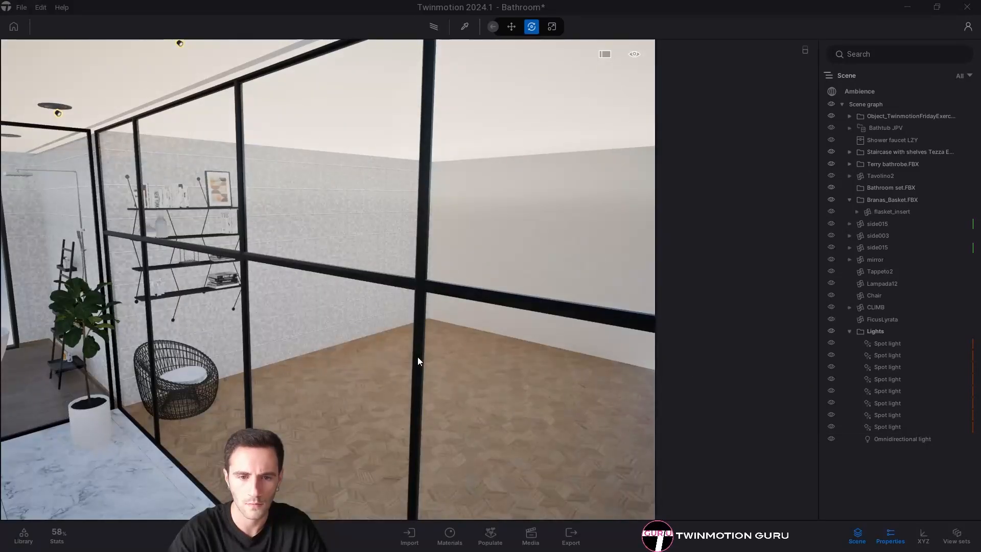
# Enable shadows for the instanced spot lights with a shadow radius of 10 in path tracer mode, and return to real-time rendering.
pyautogui.moveTo(418, 357)
pyautogui.mouseDown(button='right')
pyautogui.moveTo(299, 357)
pyautogui.moveTo(412, 341)
pyautogui.moveTo(405, 326)
pyautogui.mouseUp(button='right')
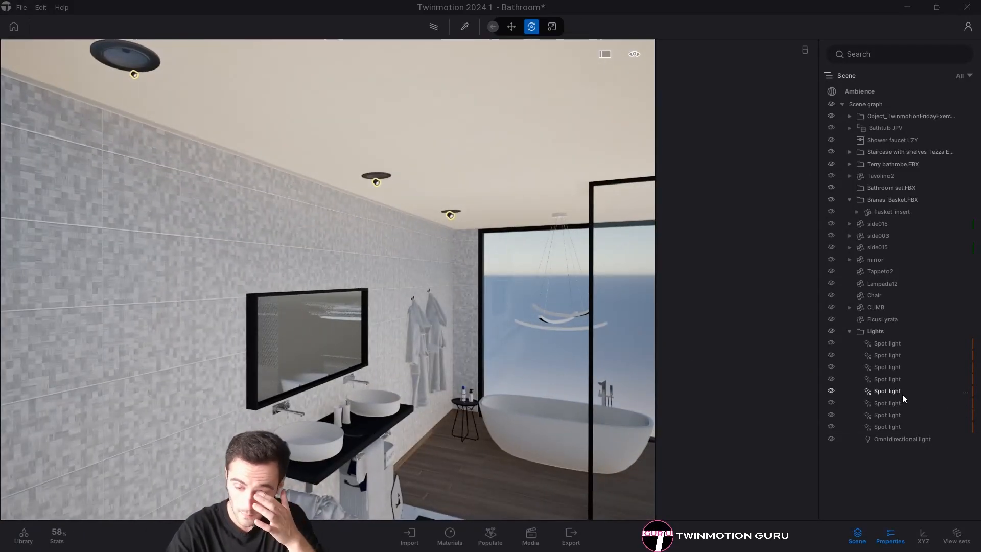
pyautogui.click(902, 395)
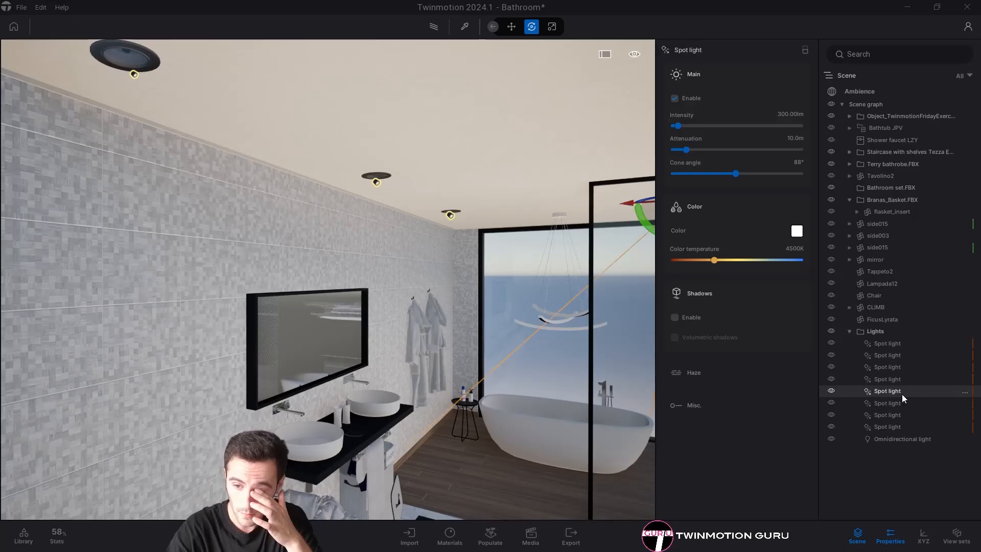
pyautogui.click(675, 317)
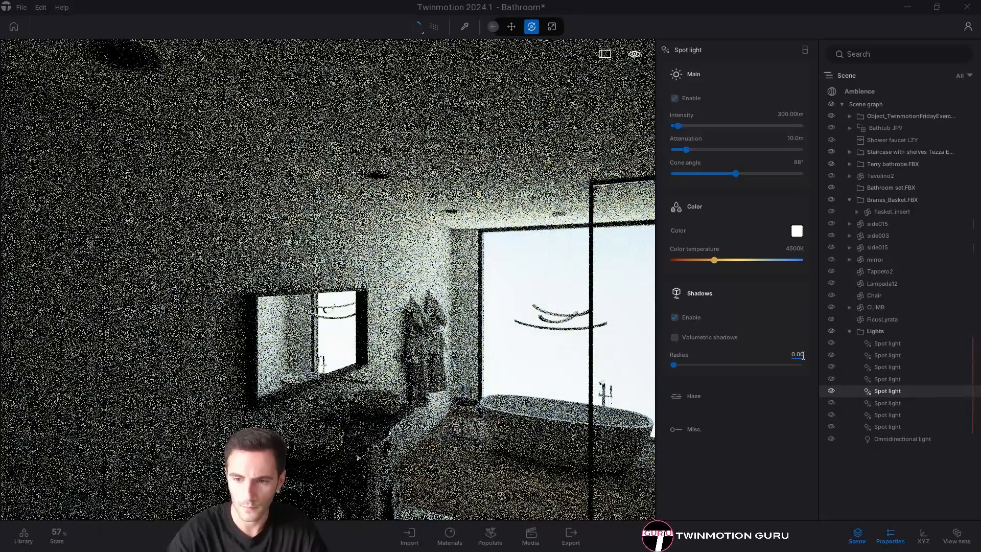
pyautogui.click(801, 354)
pyautogui.write('0')
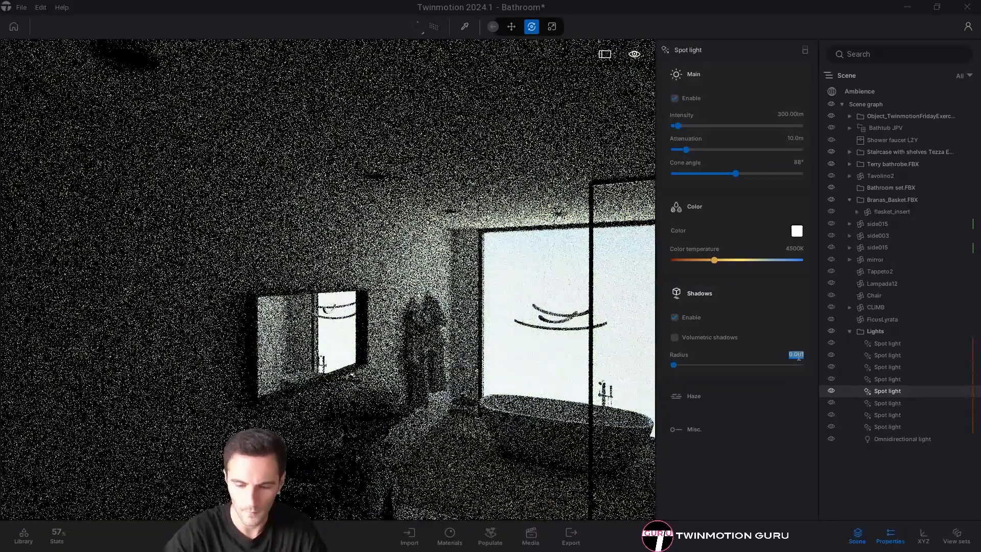
pyautogui.press('Return')
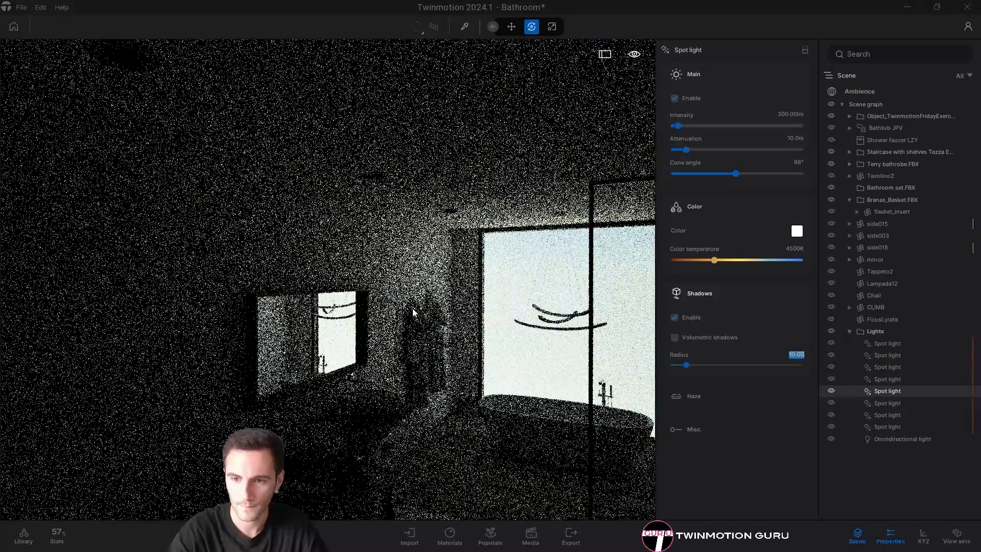
pyautogui.press('Escape')
pyautogui.press('r')
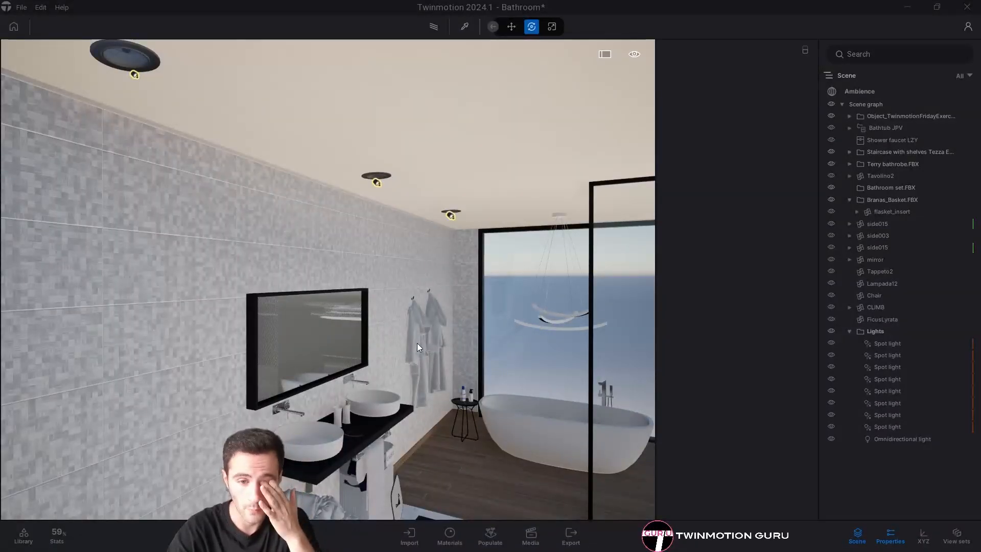
# Show the scene's materials and filter them to list only the emissive ones.
pyautogui.moveTo(416, 343); pyautogui.dragTo(541, 357, button='right')
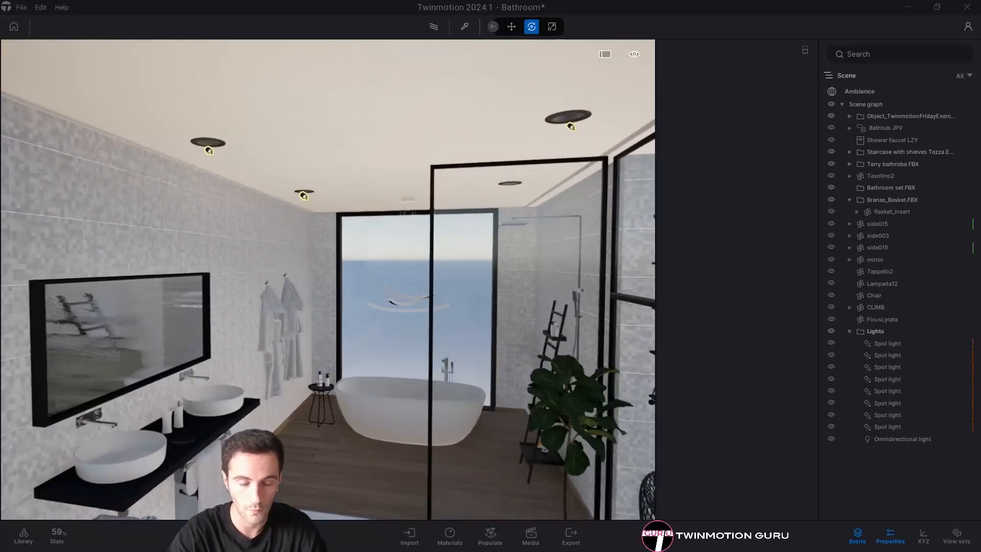
pyautogui.moveTo(448, 302); pyautogui.dragTo(433, 303, button='right')
pyautogui.press('w')
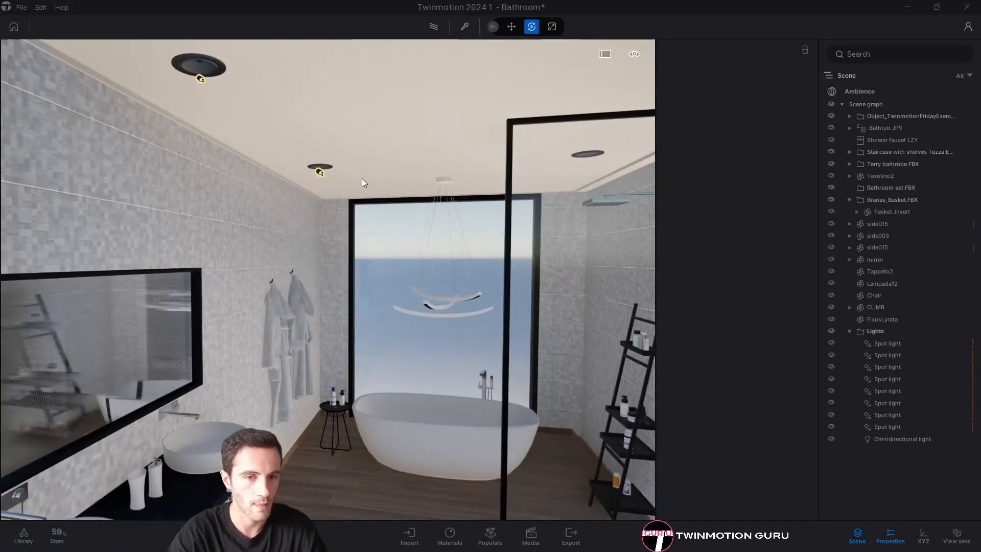
pyautogui.press('w')
pyautogui.moveTo(271, 187); pyautogui.dragTo(284, 192, button='right')
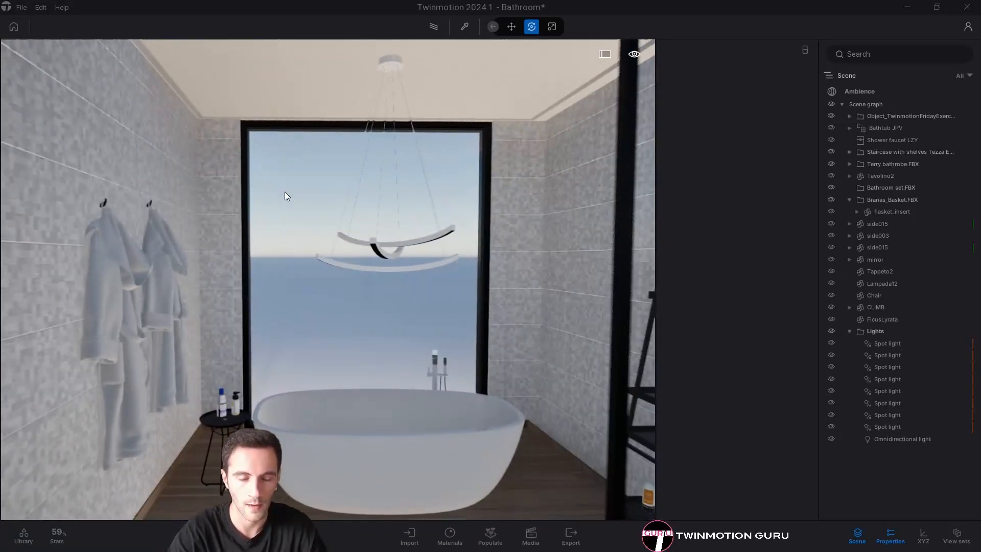
pyautogui.press('s')
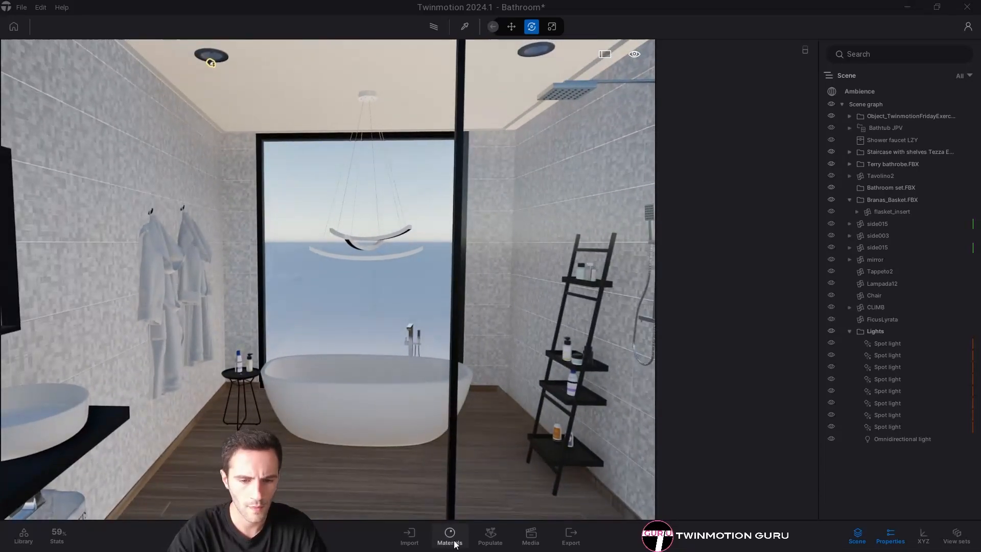
pyautogui.click(451, 537)
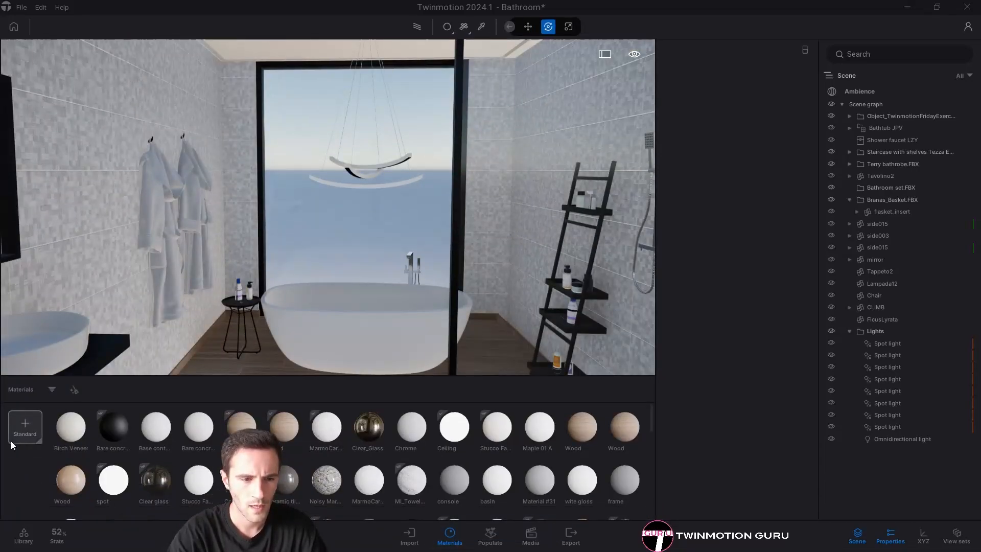
pyautogui.click(78, 393)
pyautogui.click(52, 390)
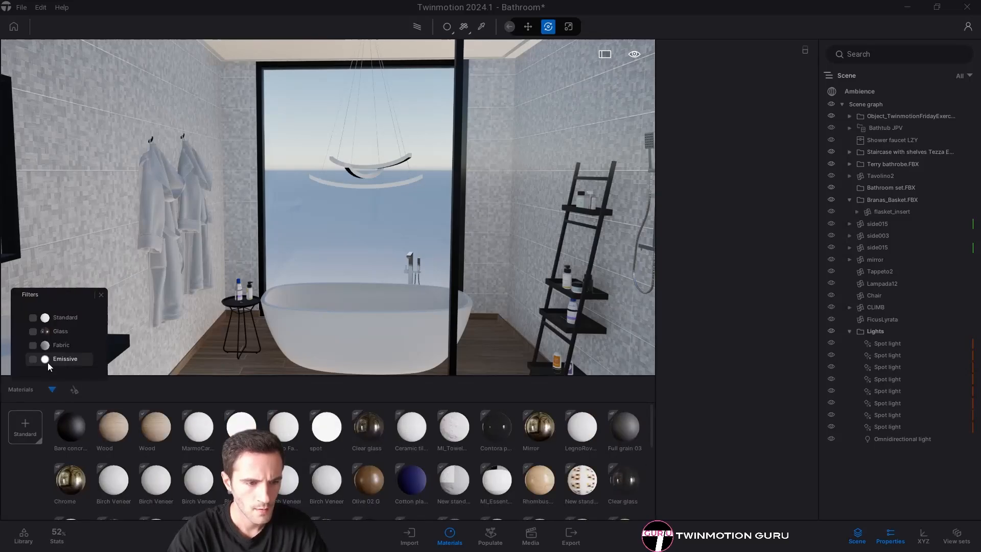
pyautogui.click(57, 359)
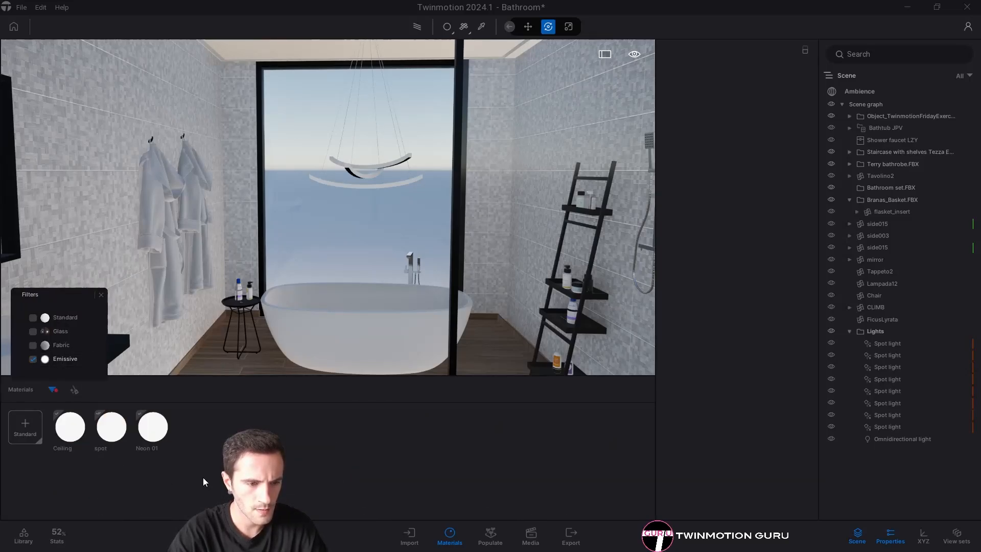
pyautogui.click(101, 295)
# Examine the recessed gap along the ceiling's edge above the washbasin wall and its emissive surface.
pyautogui.press('s')
pyautogui.moveTo(101, 296)
pyautogui.mouseDown(button='right')
pyautogui.moveTo(86, 294)
pyautogui.moveTo(101, 278)
pyautogui.mouseUp(button='right')
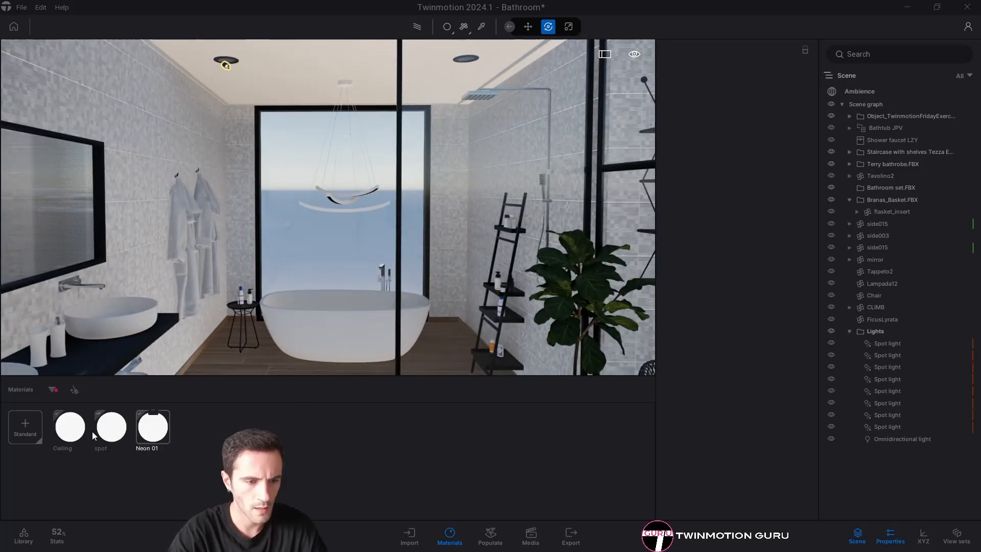
pyautogui.press('s')
pyautogui.press('a')
pyautogui.press('a')
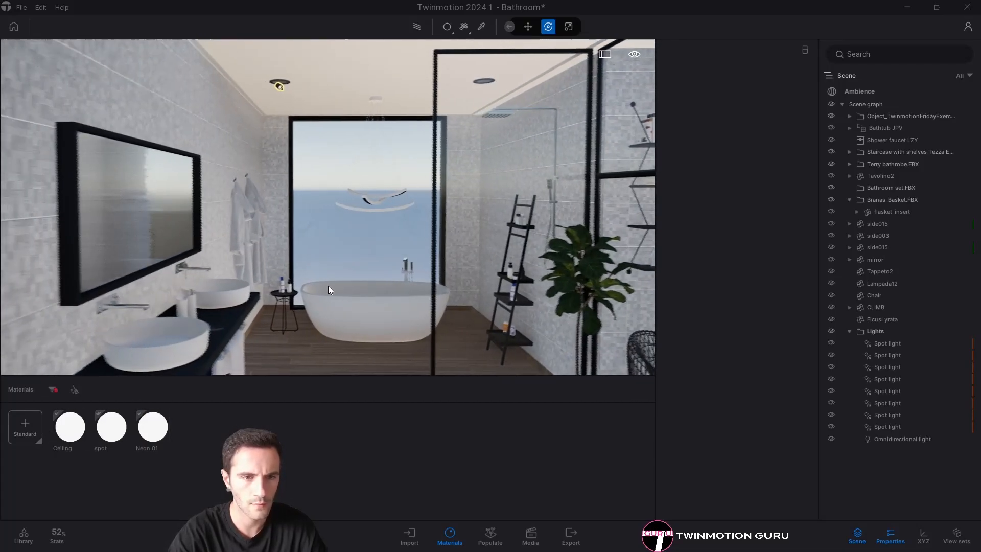
pyautogui.press('a')
pyautogui.moveTo(328, 286); pyautogui.dragTo(354, 241, button='right')
pyautogui.press('e')
pyautogui.press('a')
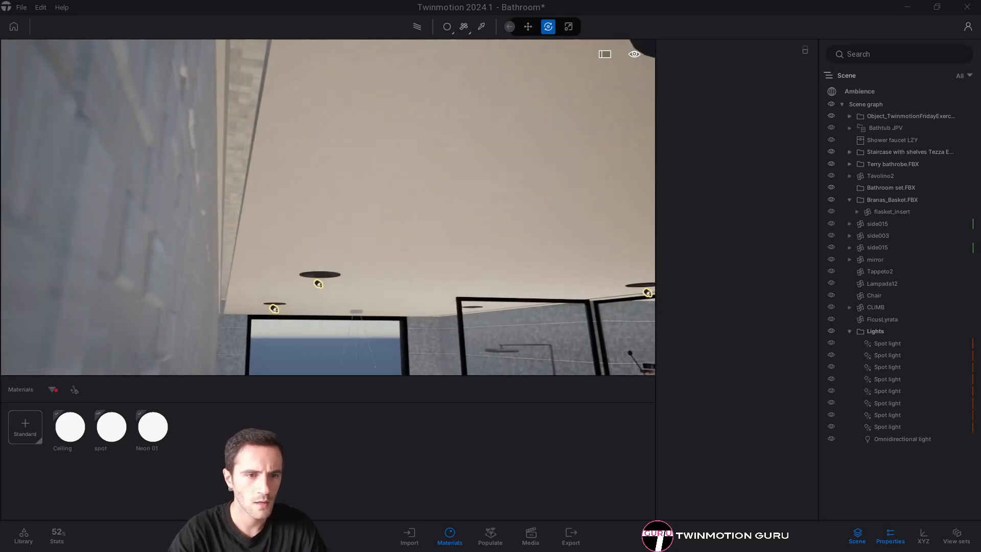
pyautogui.press('a')
pyautogui.press('e')
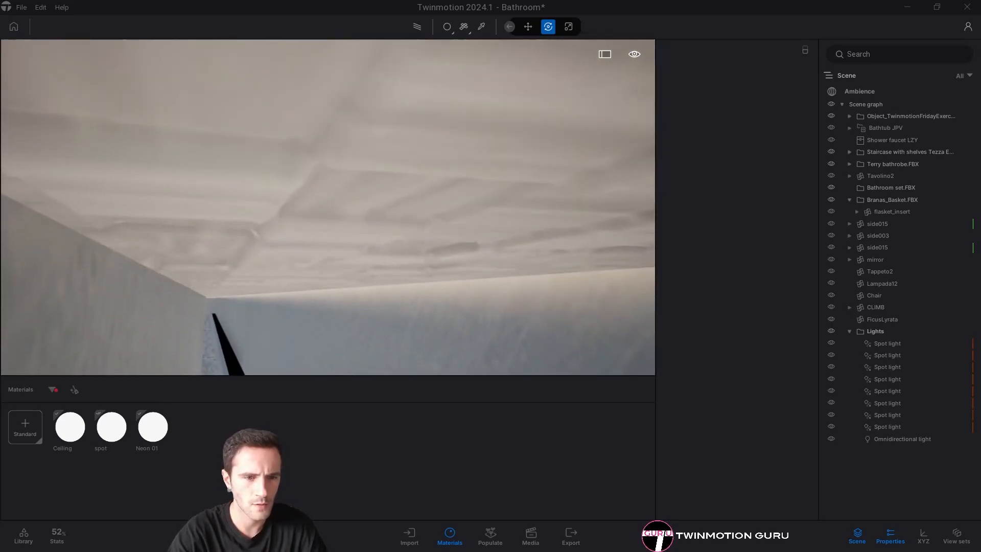
pyautogui.press('a')
pyautogui.press('q')
pyautogui.press('d')
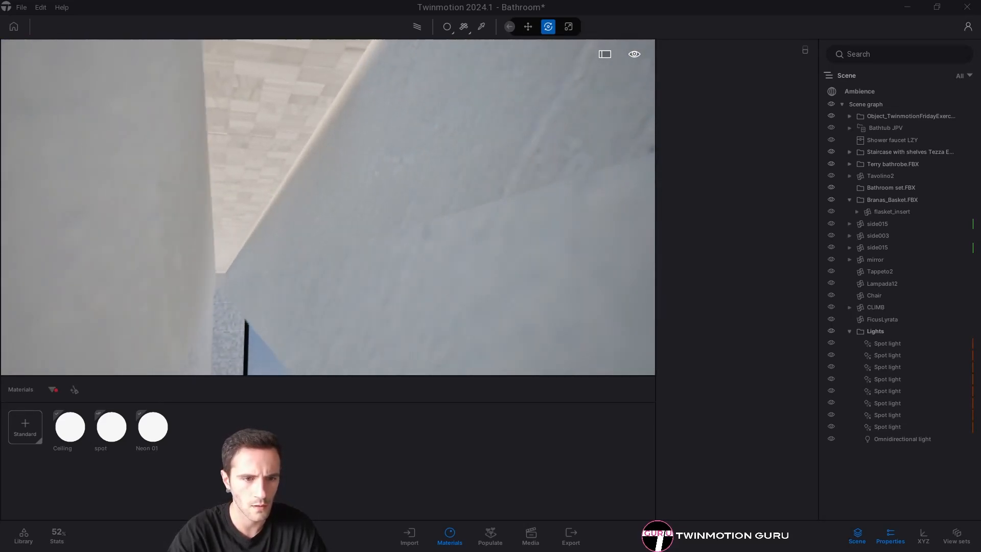
pyautogui.moveTo(354, 241); pyautogui.dragTo(333, 272, button='right')
pyautogui.press('d')
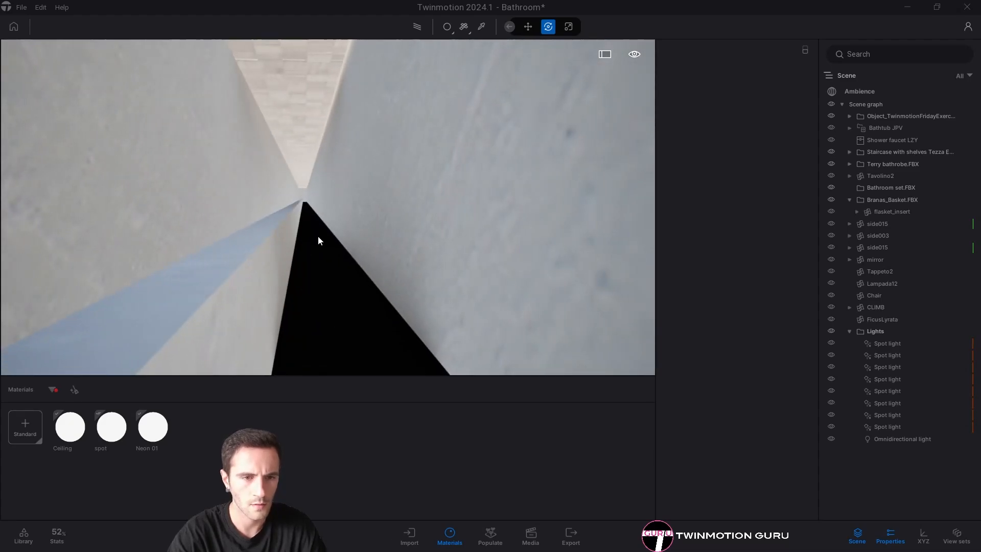
pyautogui.press('a')
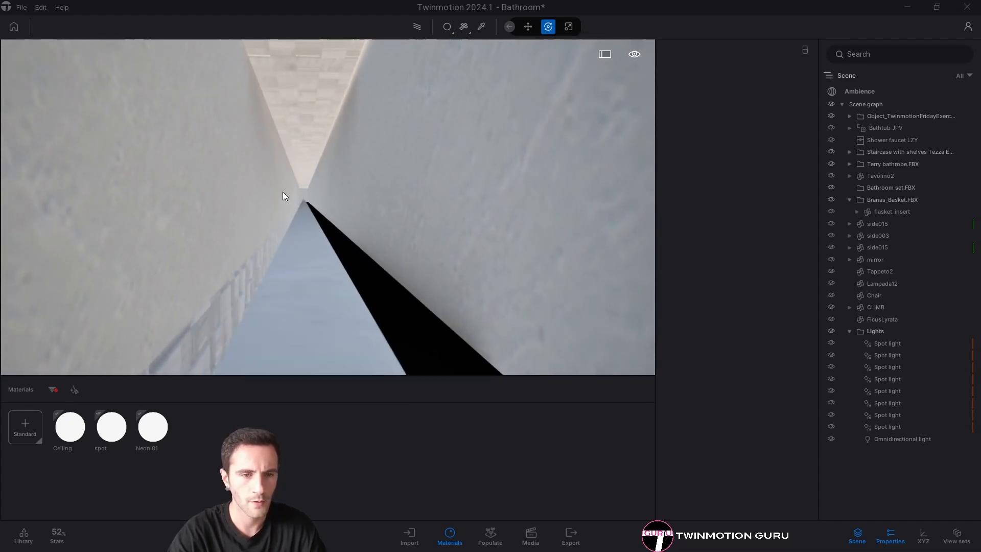
pyautogui.press('q')
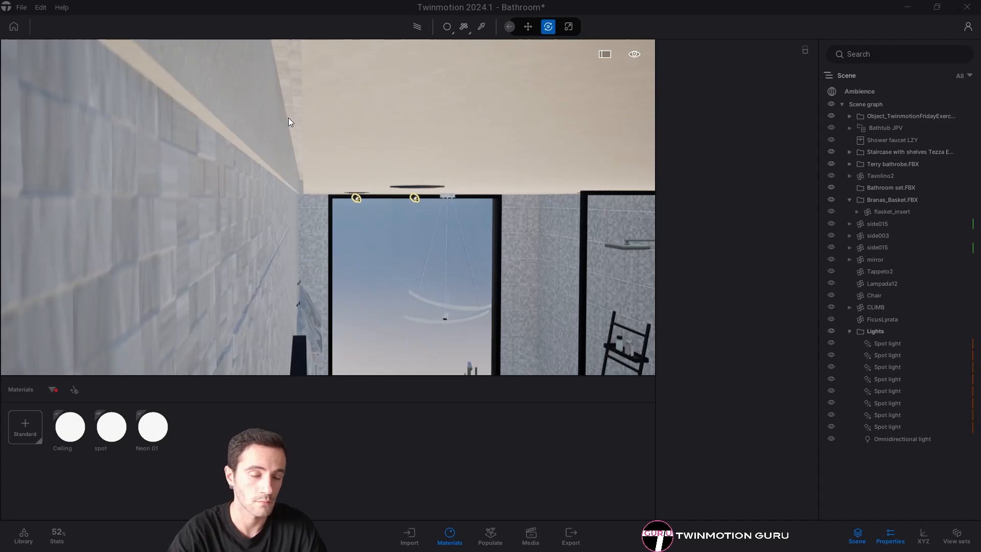
pyautogui.press('e')
pyautogui.press('d')
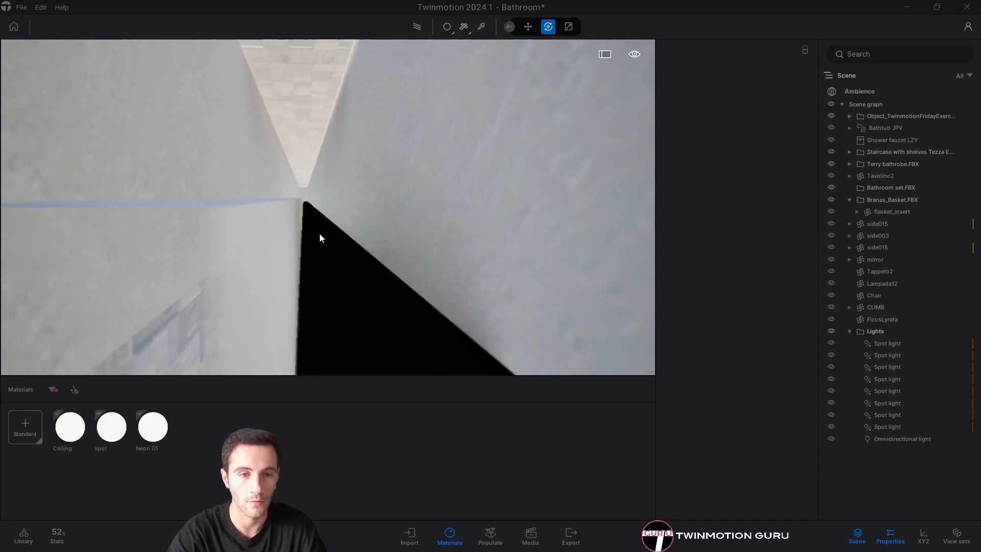
pyautogui.press('q')
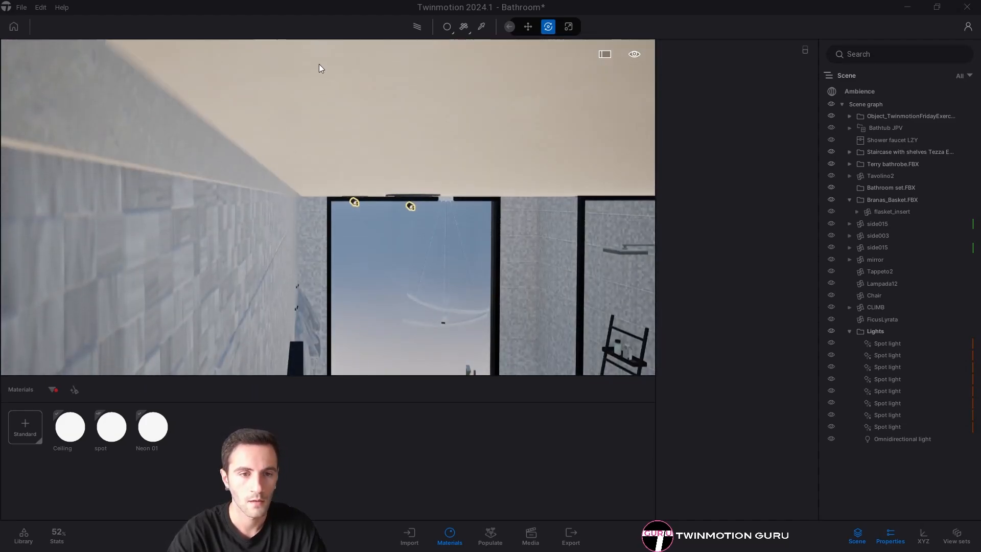
pyautogui.moveTo(319, 64); pyautogui.dragTo(461, 254, button='right')
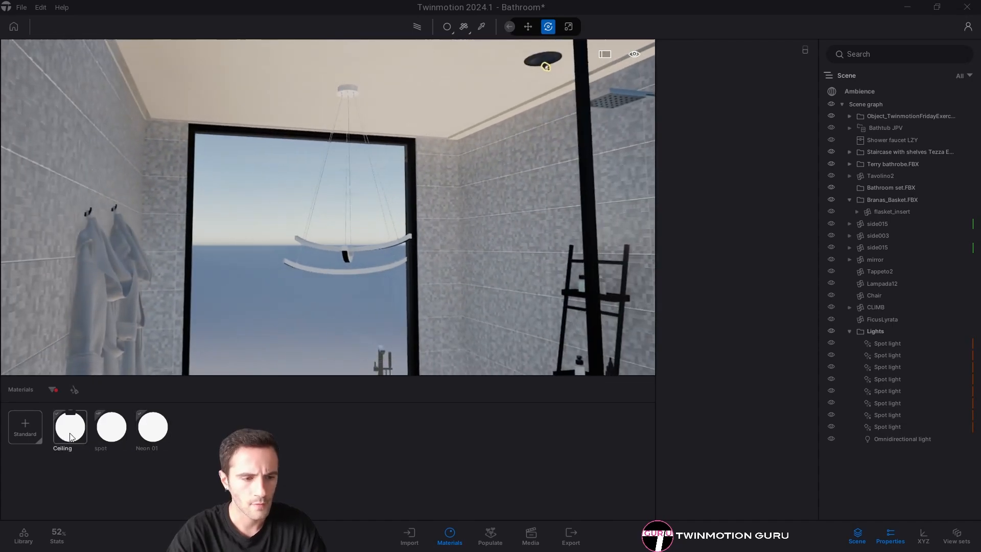
# Show the Ceiling emissive material's properties and inspect a recessed ceiling spot fixture up close.
pyautogui.click(70, 427)
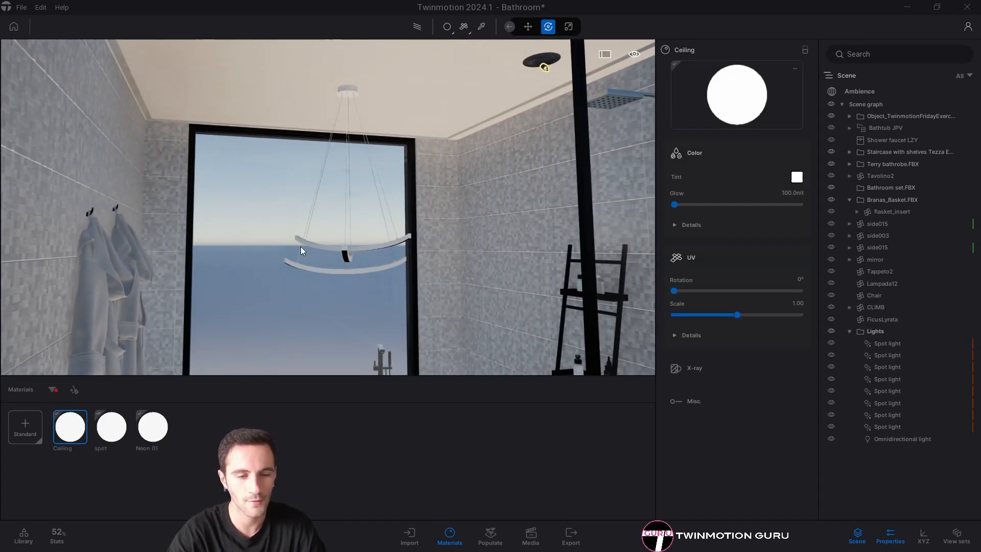
pyautogui.press('s')
pyautogui.press('s')
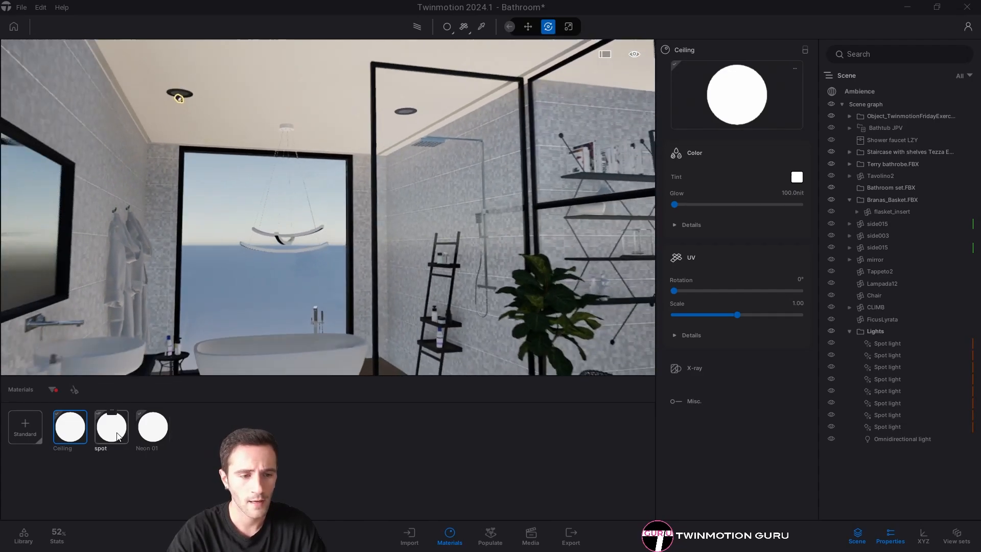
pyautogui.press('w')
pyautogui.moveTo(383, 174); pyautogui.dragTo(316, 306, button='right')
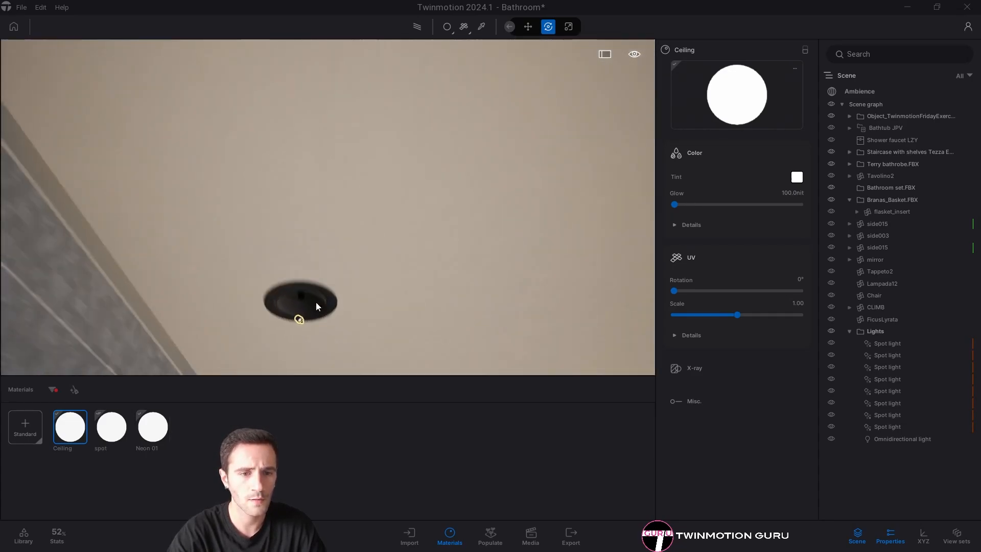
pyautogui.scroll(3, 316, 307)
pyautogui.moveTo(276, 281); pyautogui.dragTo(287, 137, button='middle')
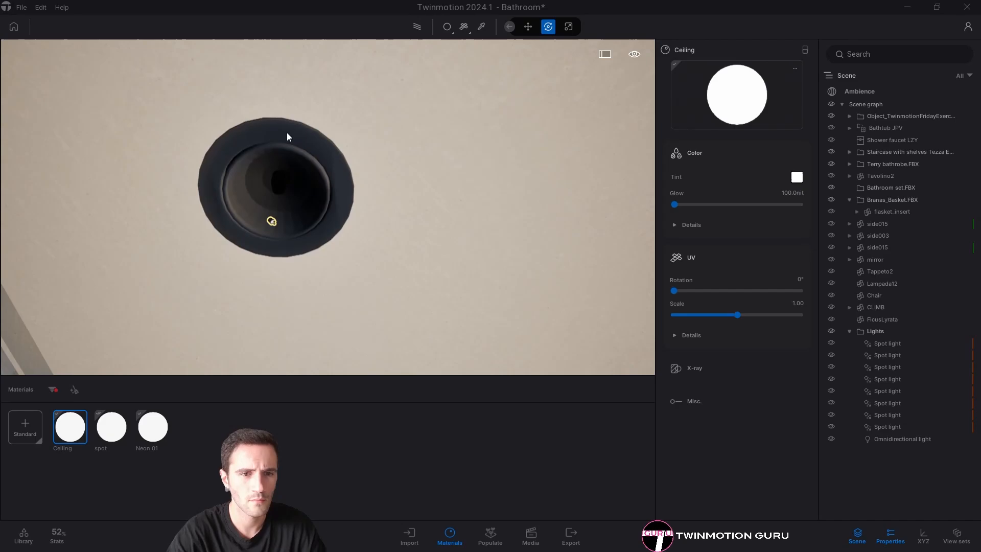
pyautogui.scroll(-2, 279, 187)
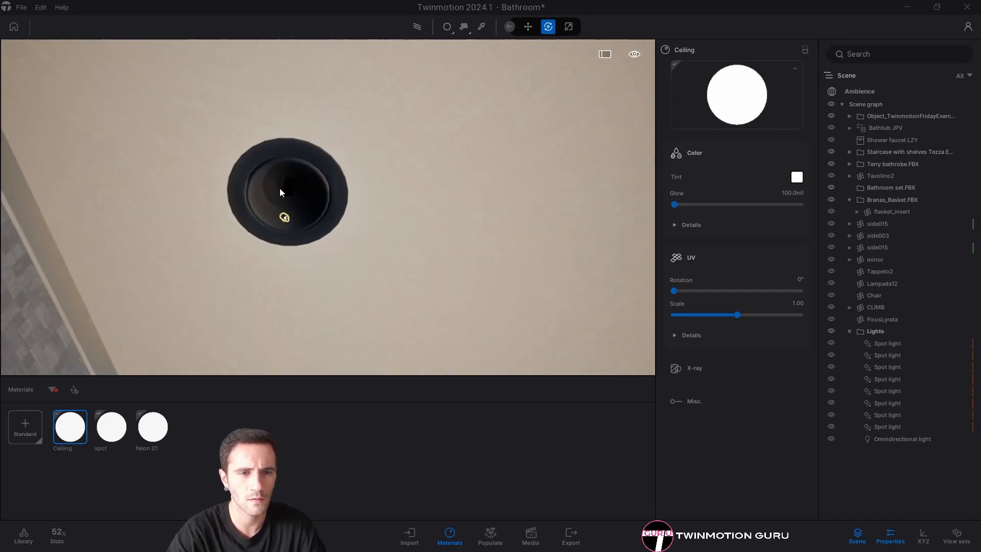
pyautogui.moveTo(334, 198); pyautogui.dragTo(112, 111, button='right')
pyautogui.scroll(-5, 217, 126)
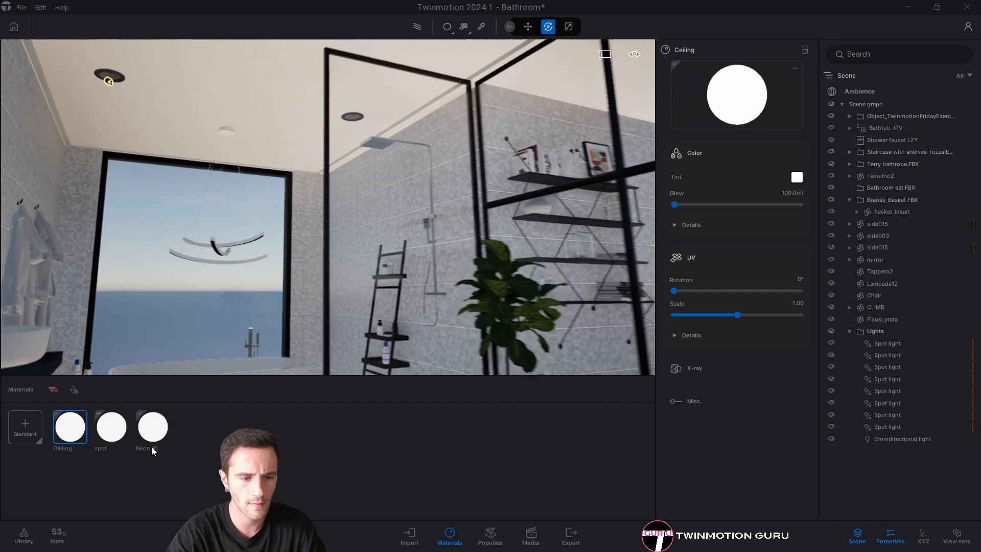
# Show the Neon 01 emissive material's properties and inspect the pendant lamp above the bathtub.
pyautogui.click(152, 426)
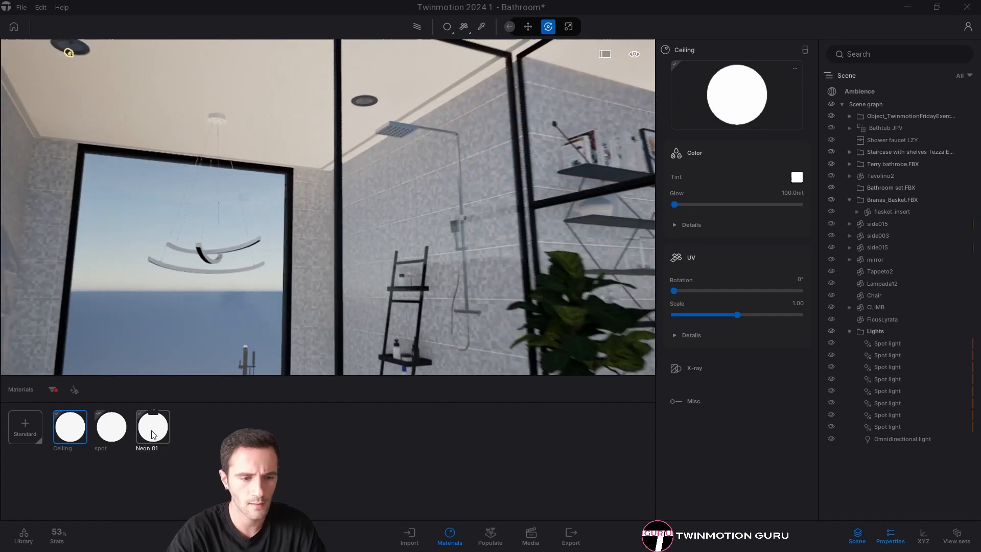
pyautogui.scroll(5, 233, 159)
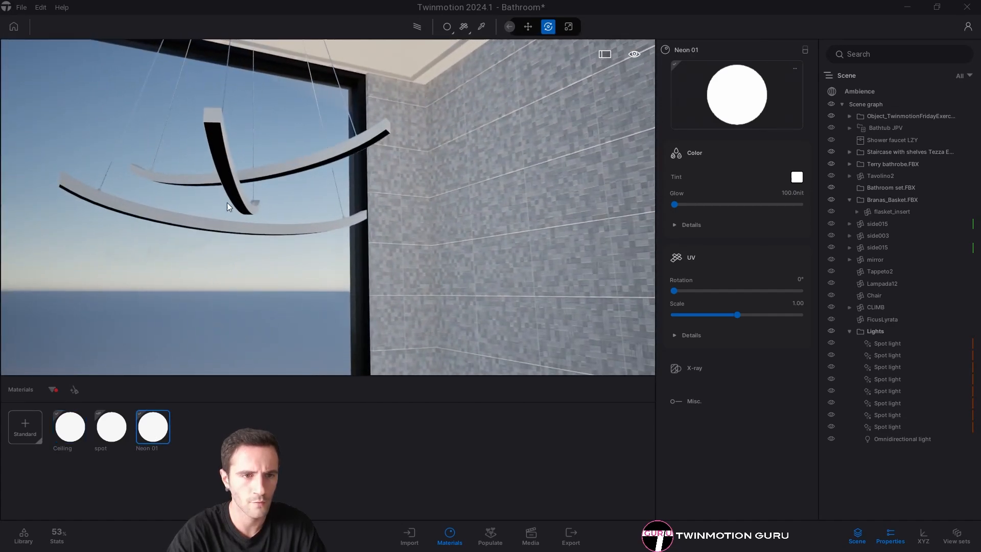
pyautogui.scroll(-5, 392, 346)
pyautogui.moveTo(392, 346); pyautogui.dragTo(409, 232, button='right')
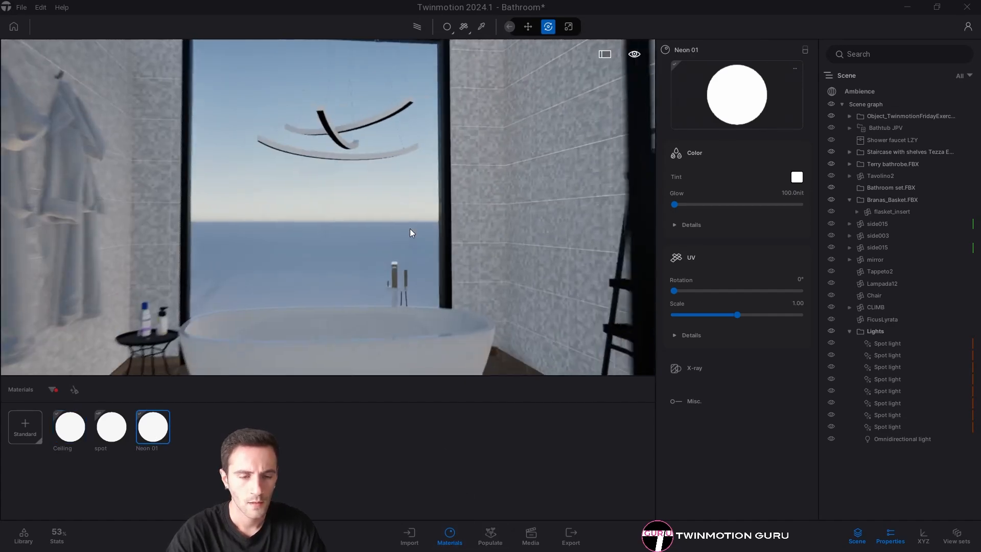
pyautogui.scroll(-2, 410, 232)
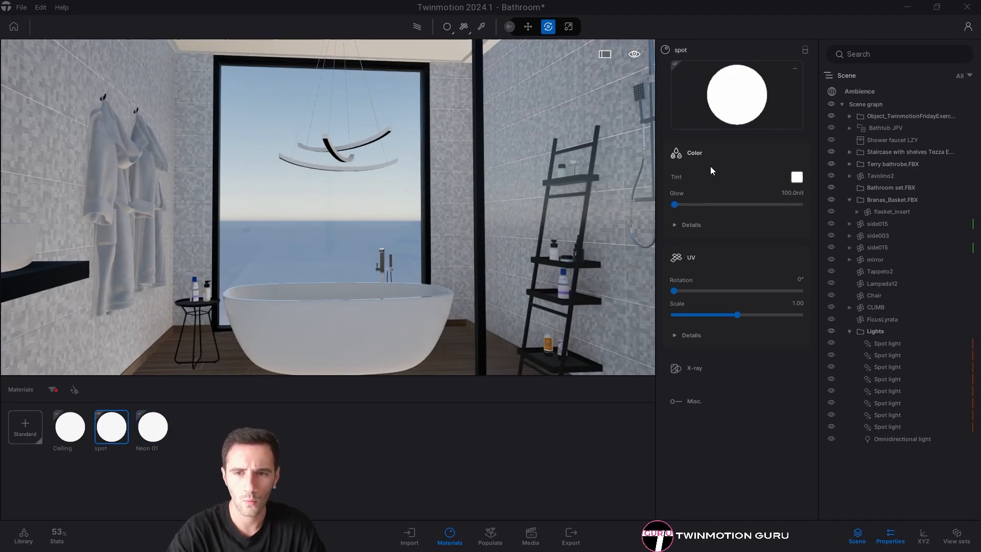
# Show the spot emissive material's properties and open its glow value for editing.
pyautogui.click(792, 194)
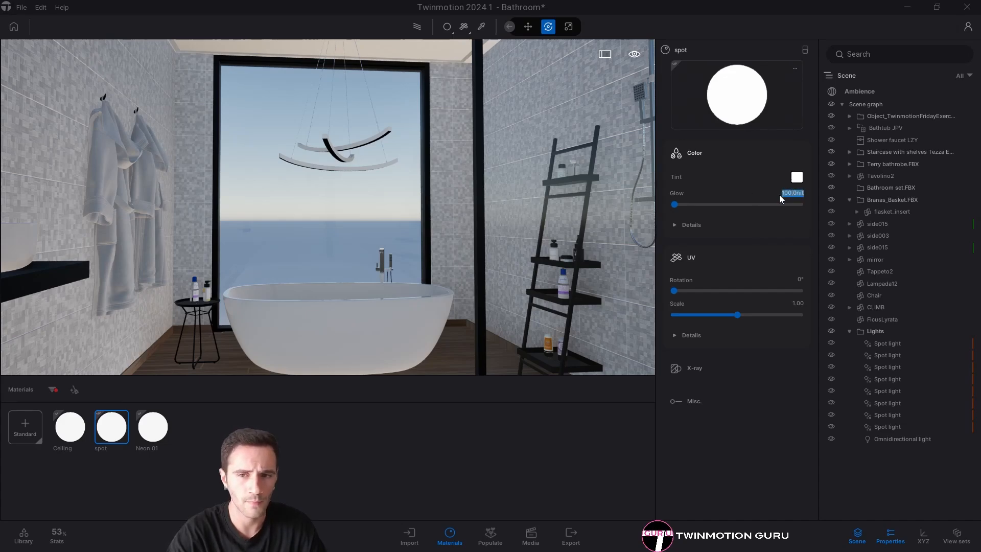
pyautogui.press('s')
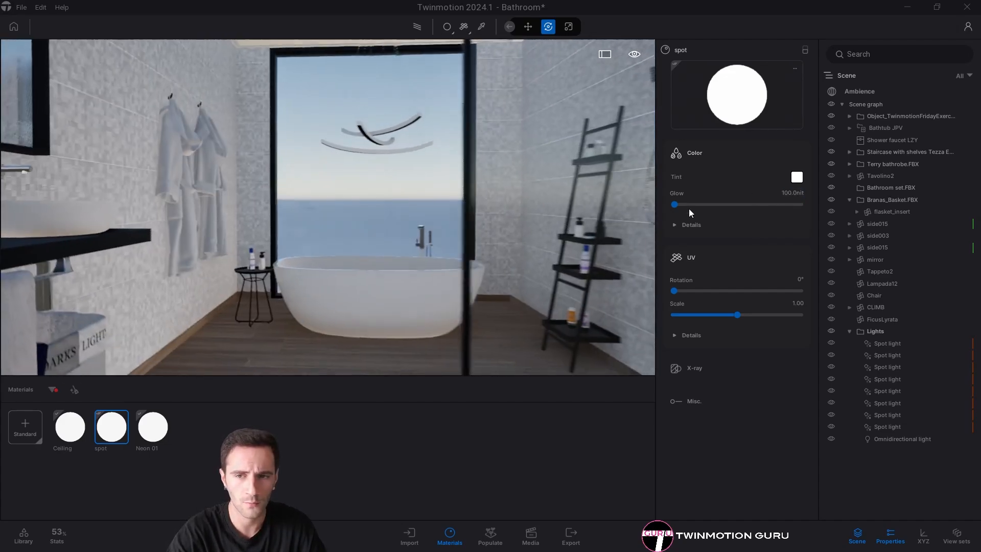
pyautogui.scroll(-4, 461, 237)
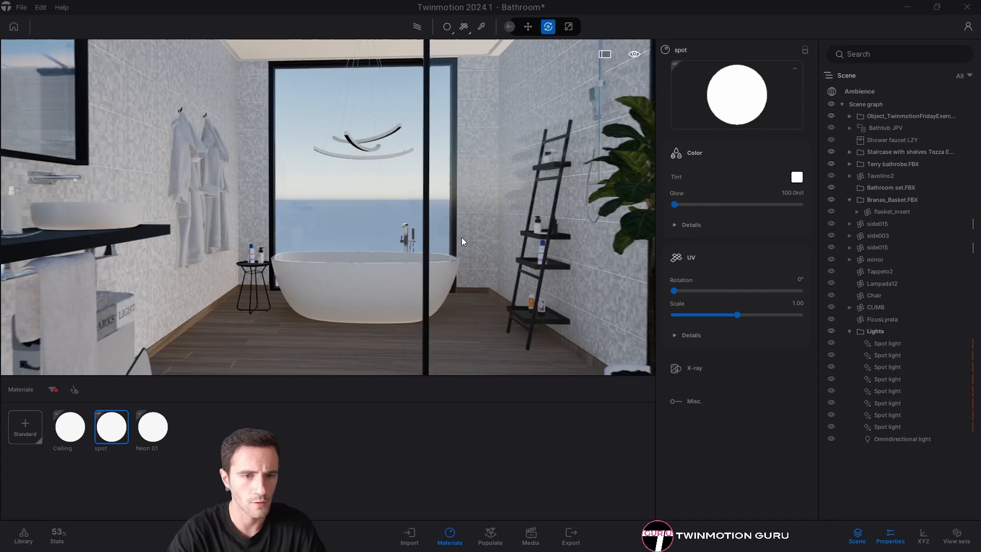
pyautogui.moveTo(458, 249); pyautogui.dragTo(457, 244, button='right')
pyautogui.moveTo(457, 244); pyautogui.dragTo(458, 202, button='middle')
pyautogui.scroll(-3, 457, 202)
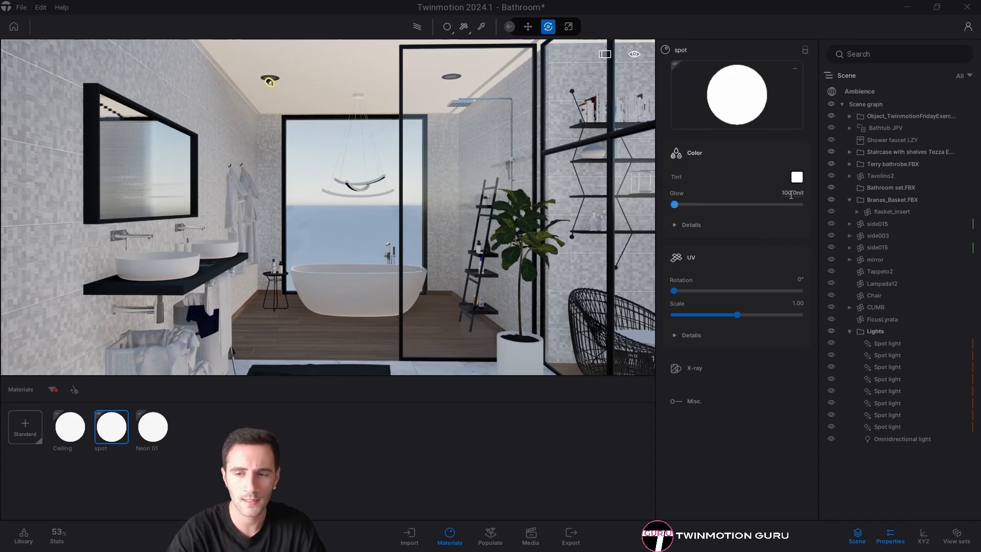
# Frame the whole bathroom, show the image media list and hide the properties.
pyautogui.scroll(-1, 429, 296)
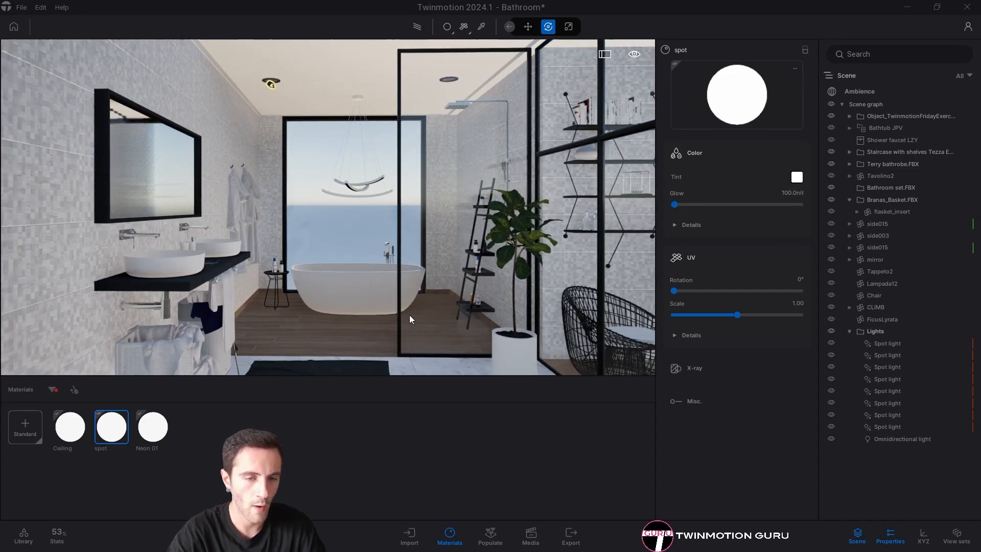
pyautogui.click(531, 535)
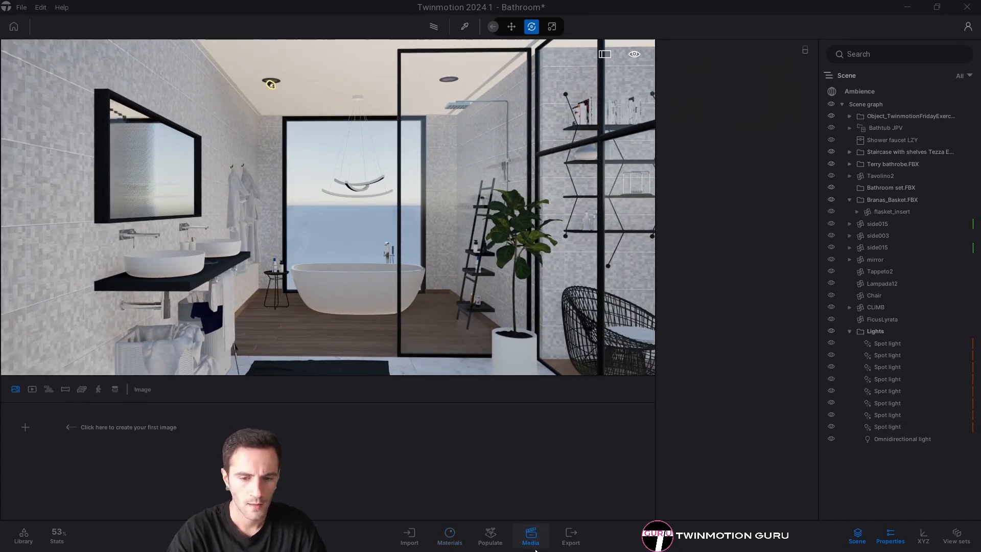
pyautogui.click(891, 536)
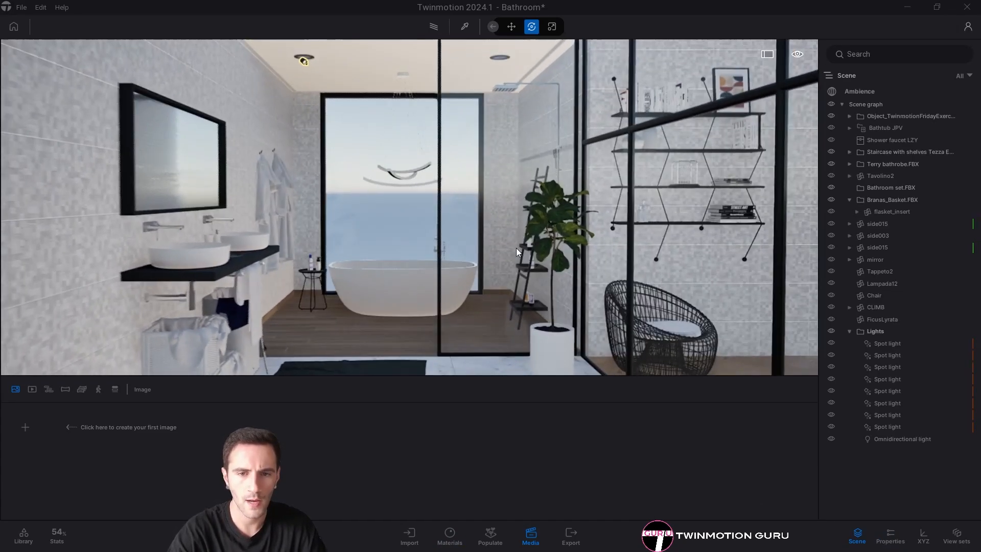
# Create an image from the current bathroom view and show its properties beside the enlarged viewport.
pyautogui.click(27, 428)
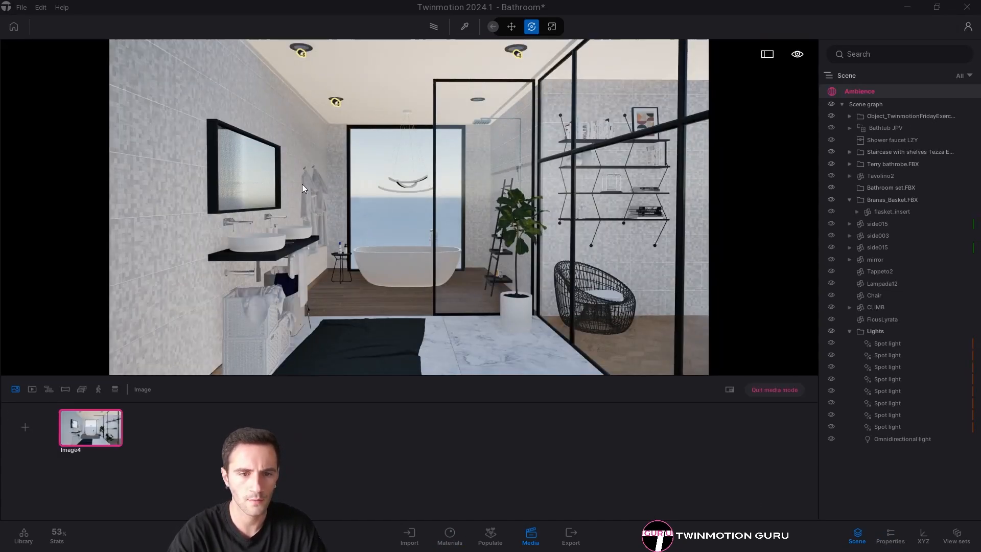
pyautogui.click(531, 535)
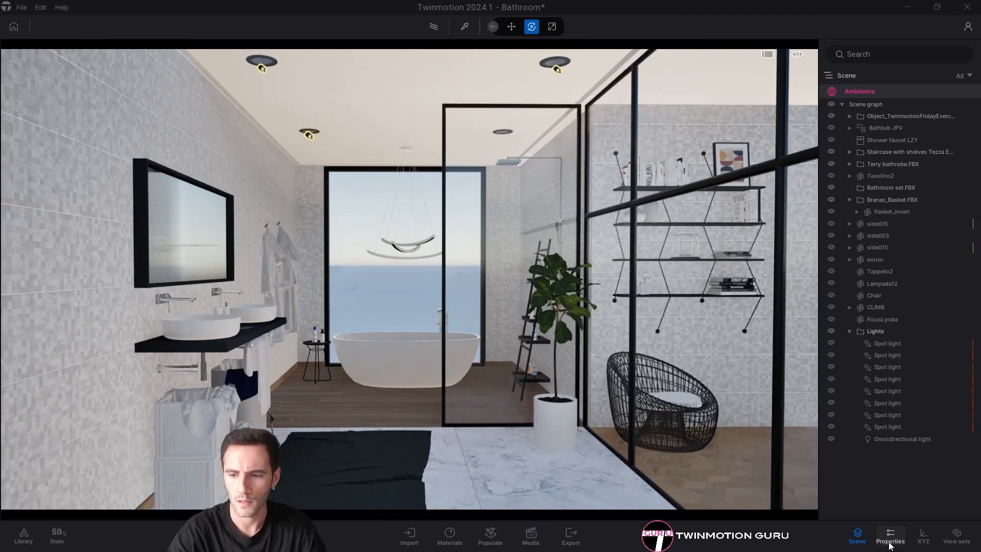
pyautogui.click(889, 544)
pyautogui.click(857, 536)
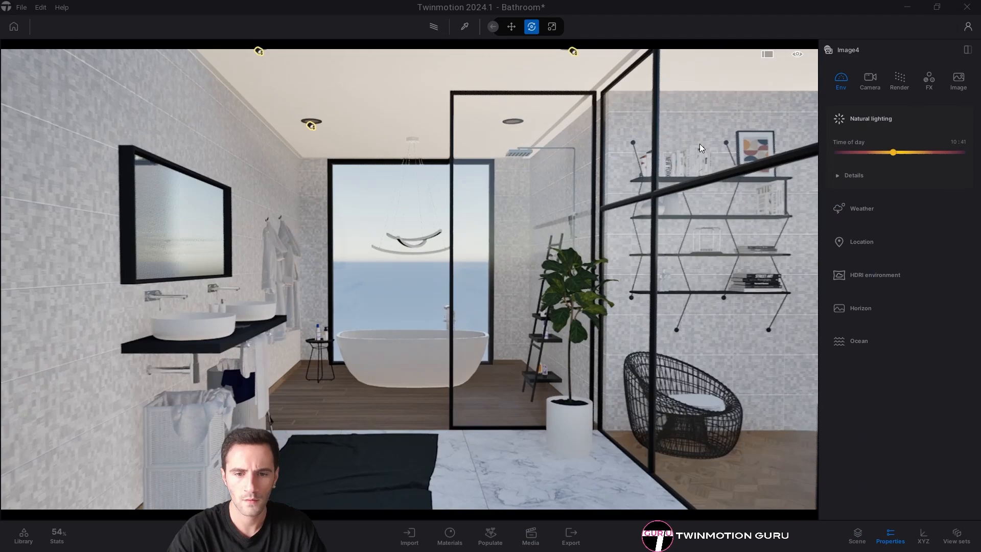
# Set the image's output height to 1300 in its format settings.
pyautogui.click(957, 82)
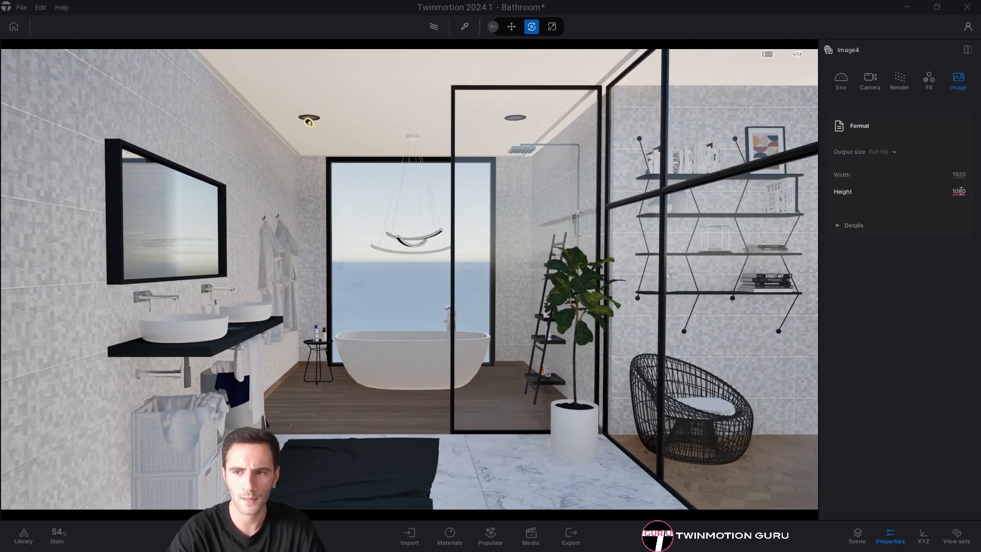
pyautogui.write('13')
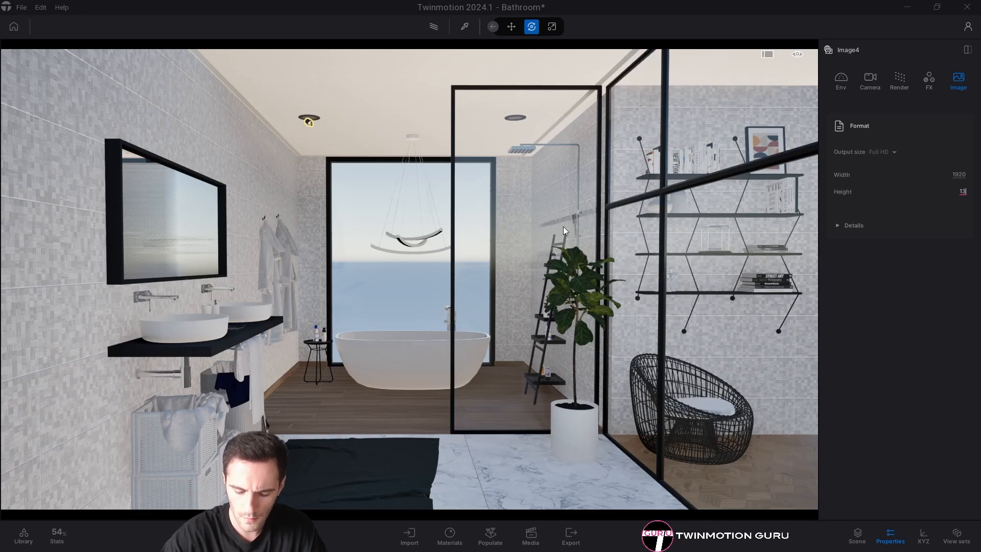
pyautogui.write('00')
pyautogui.press('Return')
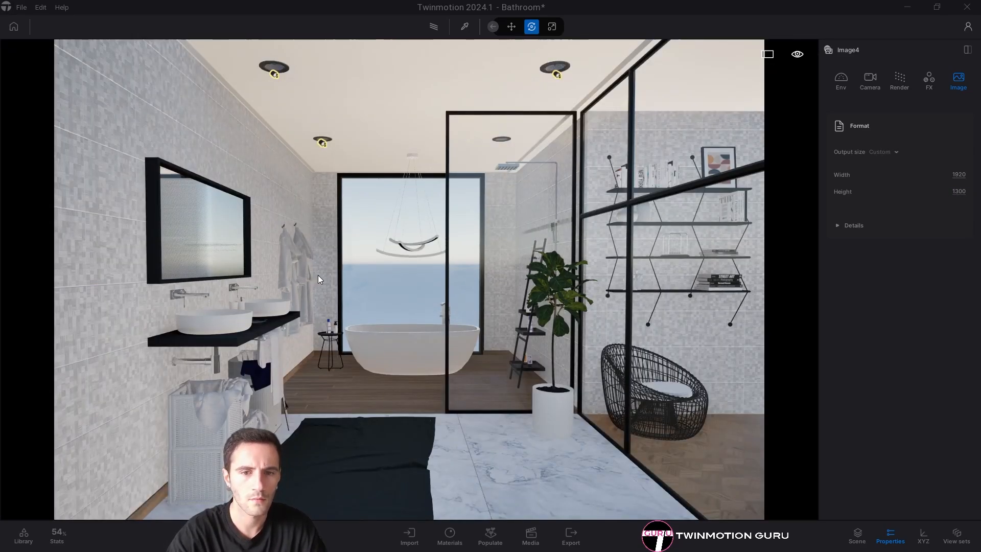
# Move the camera closer to the bathtub and window, and expand the lens details in the image's camera settings.
pyautogui.moveTo(318, 275); pyautogui.dragTo(312, 266, button='right')
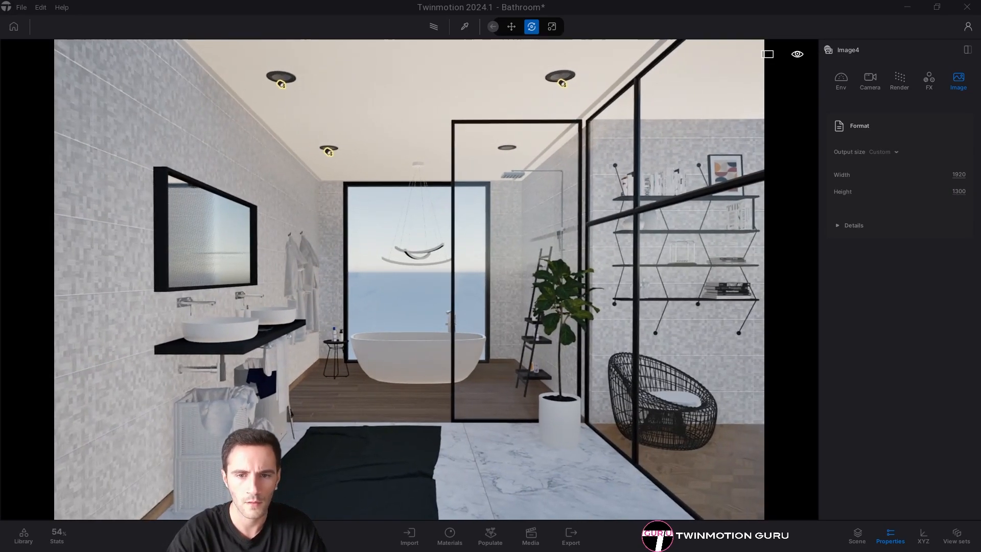
pyautogui.press('w')
pyautogui.press('w')
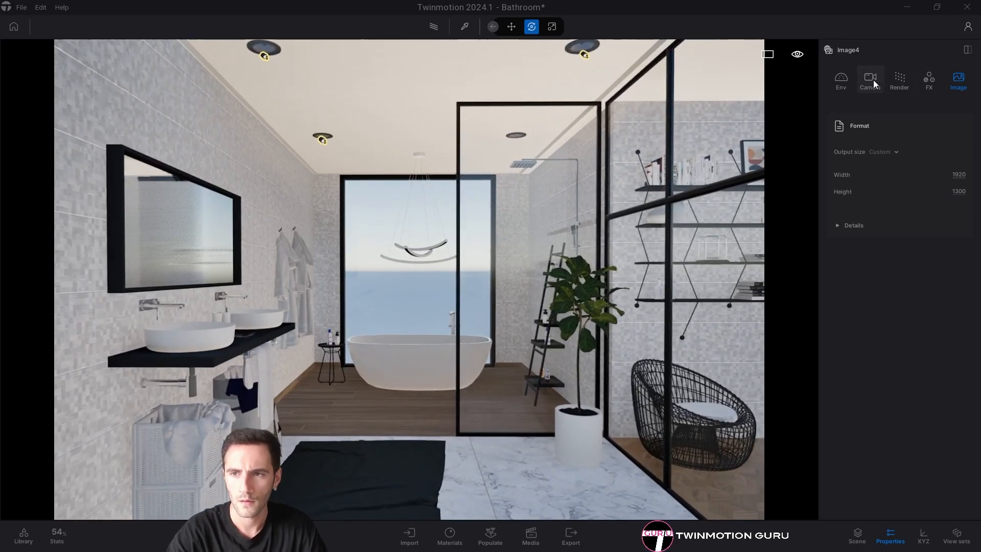
pyautogui.click(871, 80)
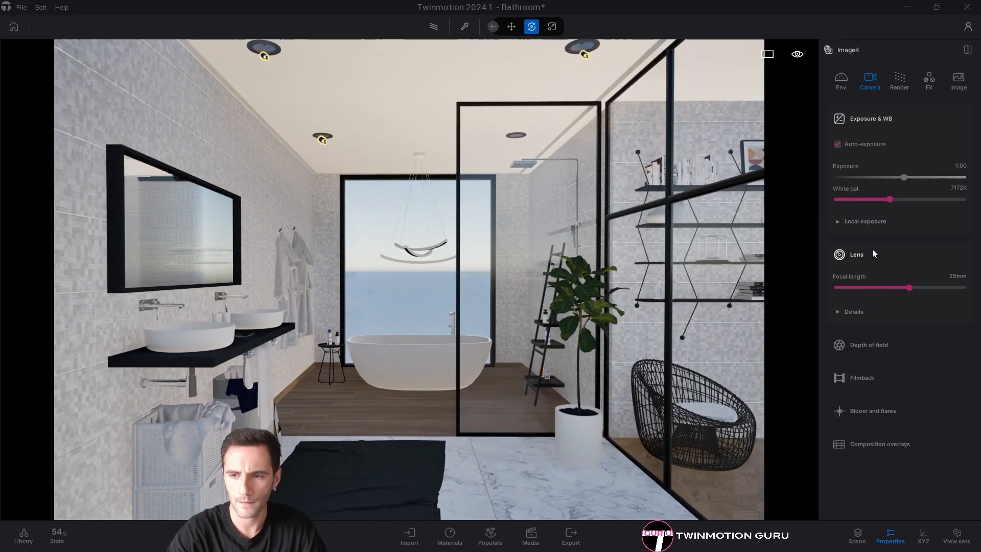
pyautogui.click(869, 311)
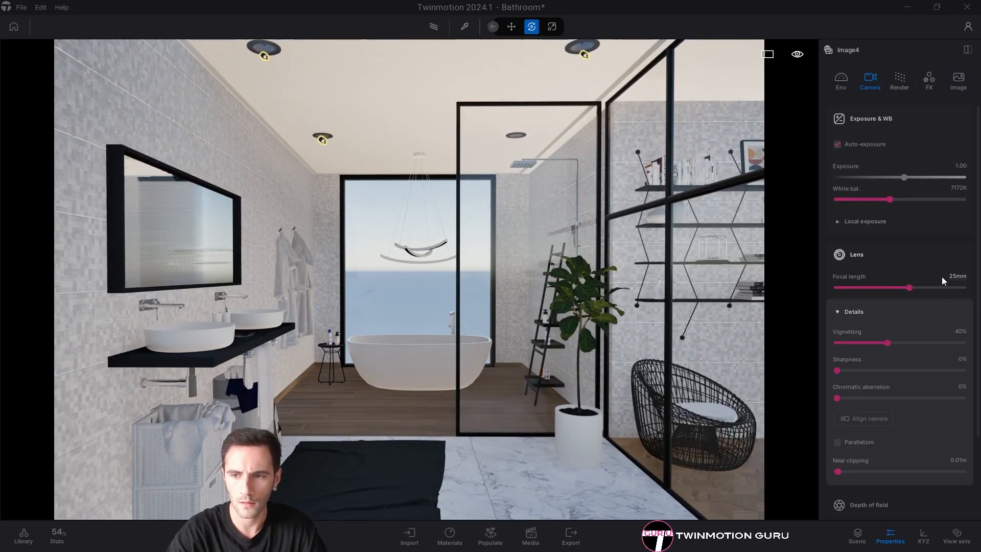
pyautogui.press('w')
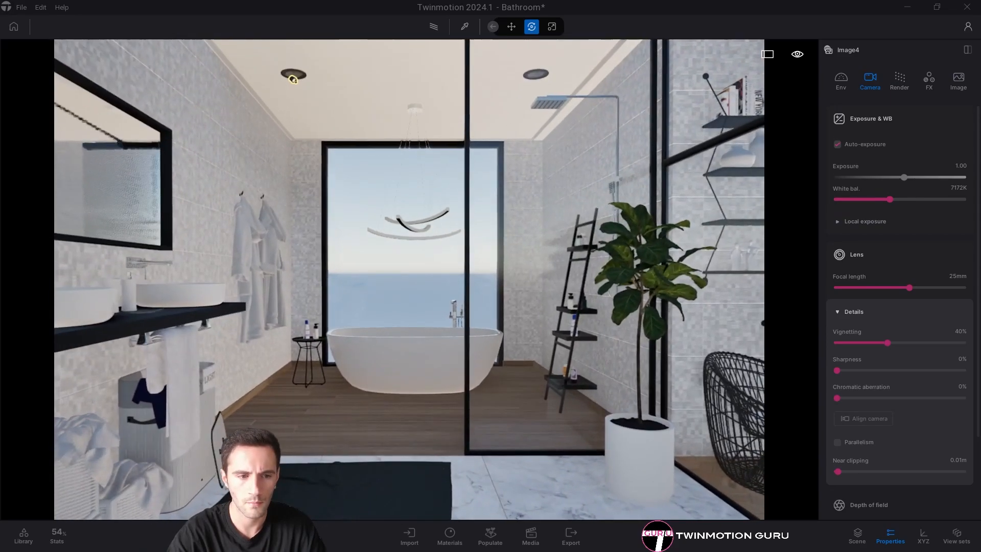
pyautogui.press('s')
pyautogui.press('q')
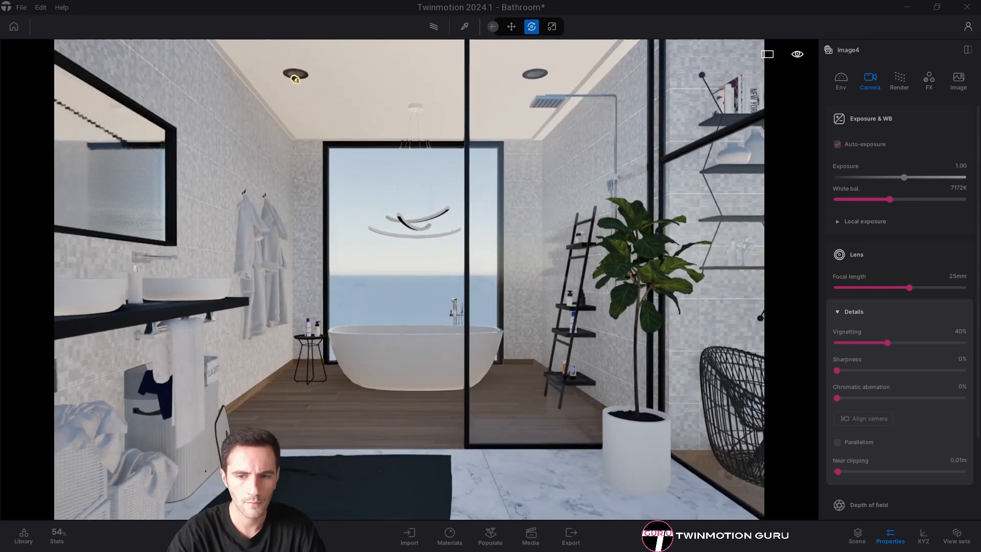
# Turn on the grid composition overlay and turn the camera slightly to adjust the framing.
pyautogui.scroll(-3, 884, 444)
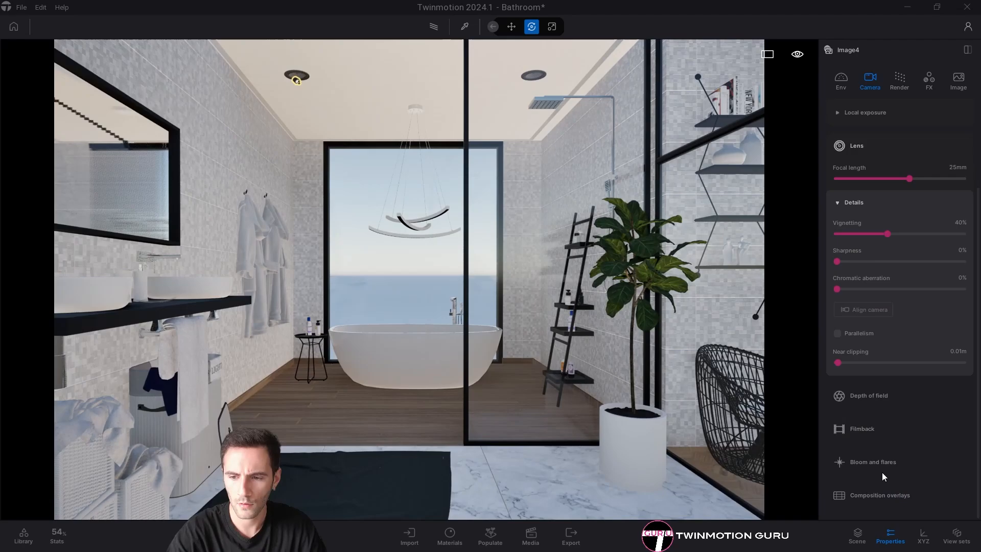
pyautogui.click(880, 495)
pyautogui.click(868, 467)
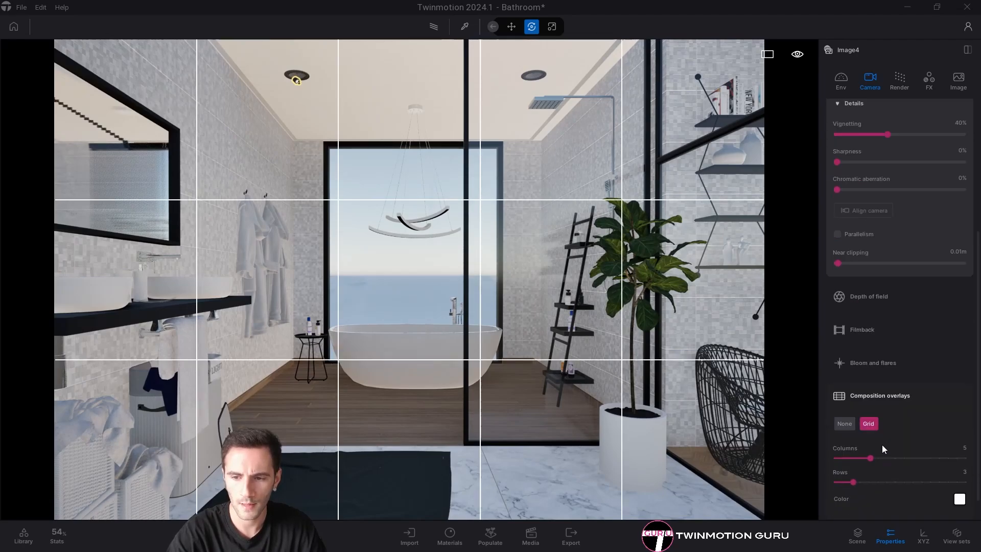
pyautogui.scroll(-1, 884, 450)
pyautogui.moveTo(489, 356); pyautogui.dragTo(494, 354, button='right')
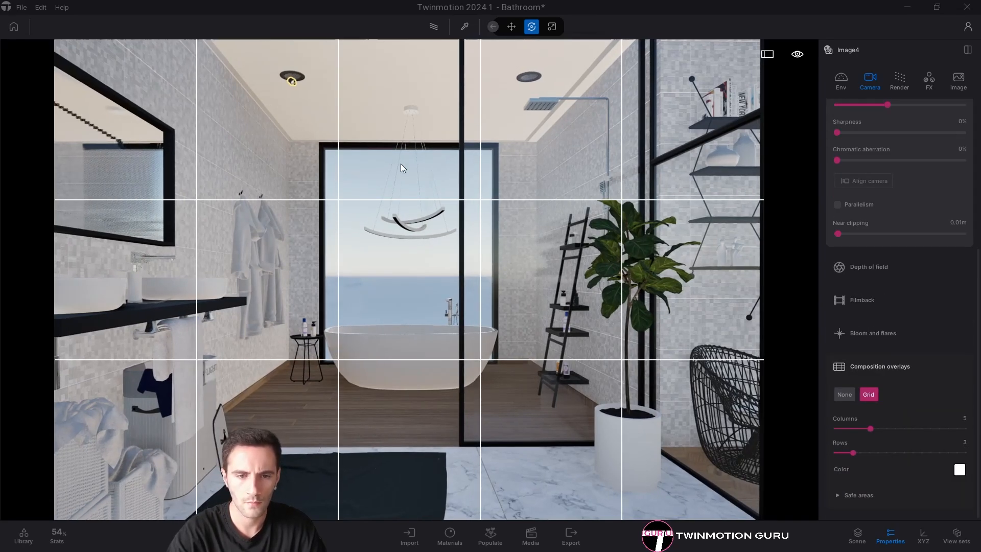
# Align the camera with the window wall behind the bathtub and enable Parallelism in the lens details.
pyautogui.scroll(2, 874, 401)
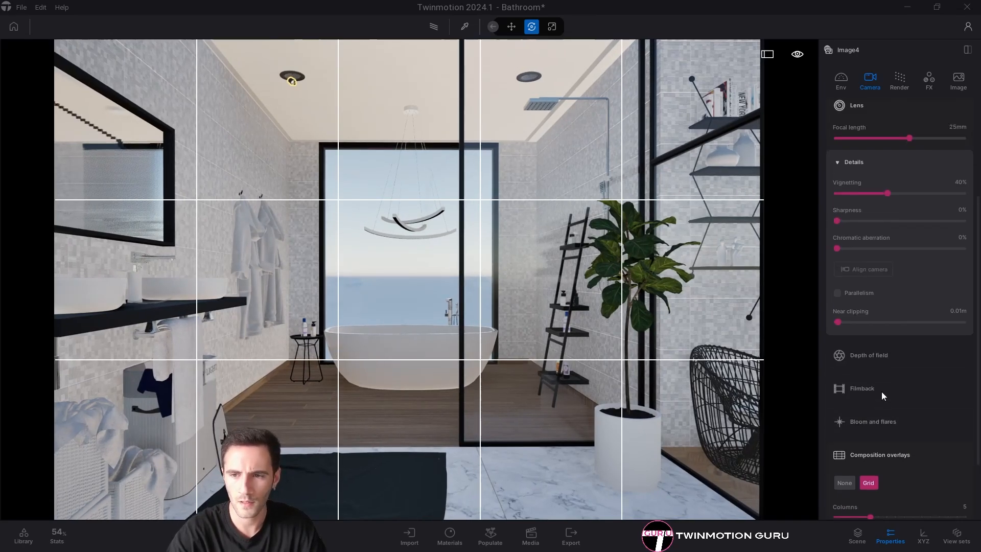
pyautogui.click(856, 270)
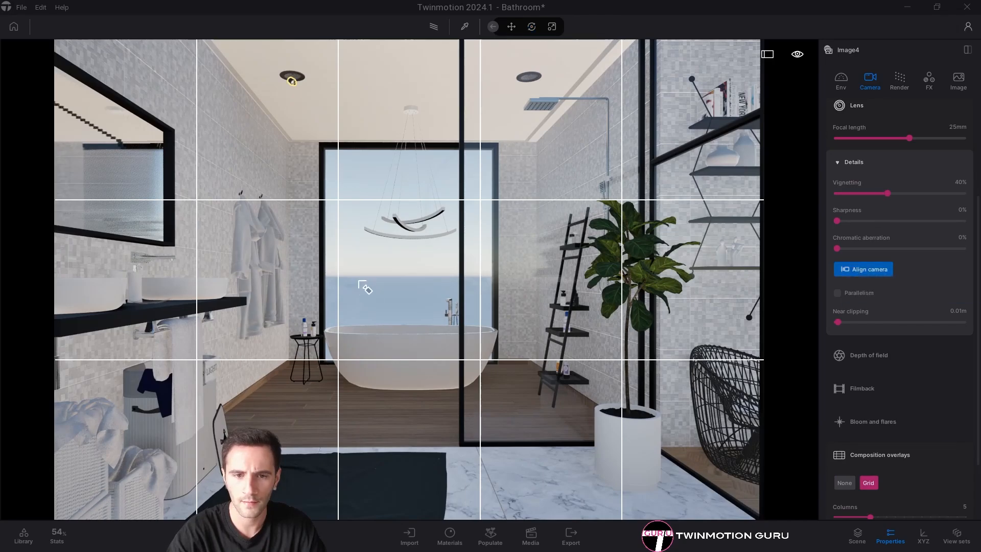
pyautogui.click(408, 267)
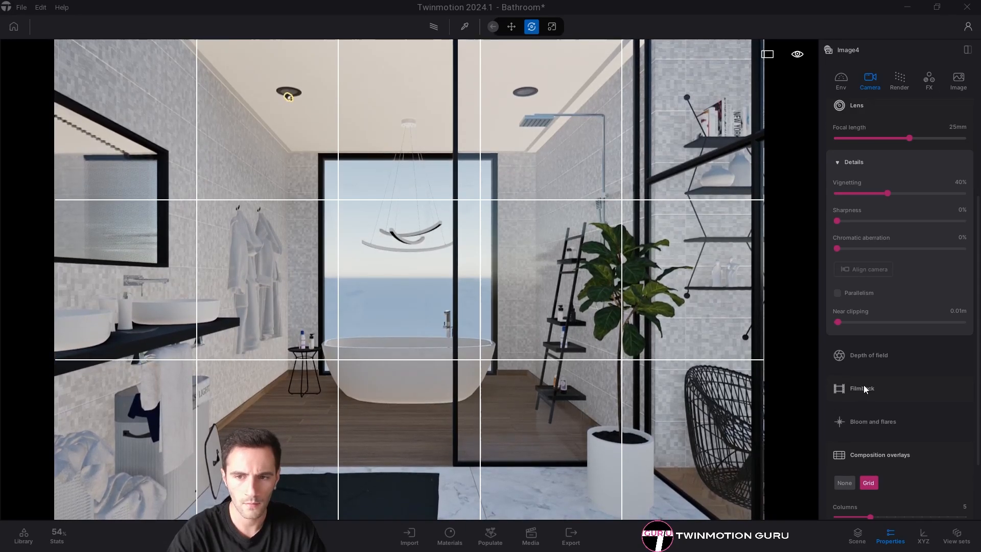
pyautogui.scroll(-1, 853, 286)
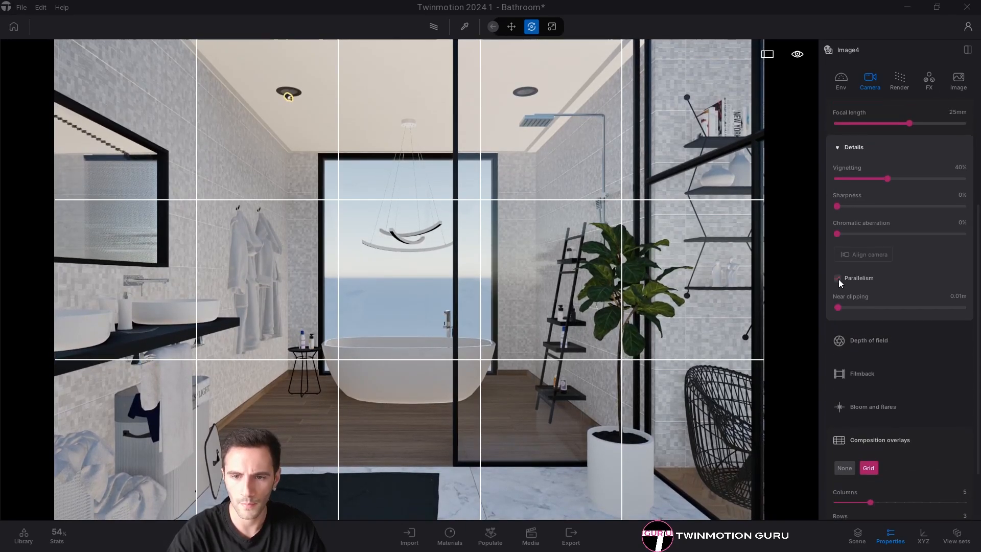
pyautogui.click(837, 279)
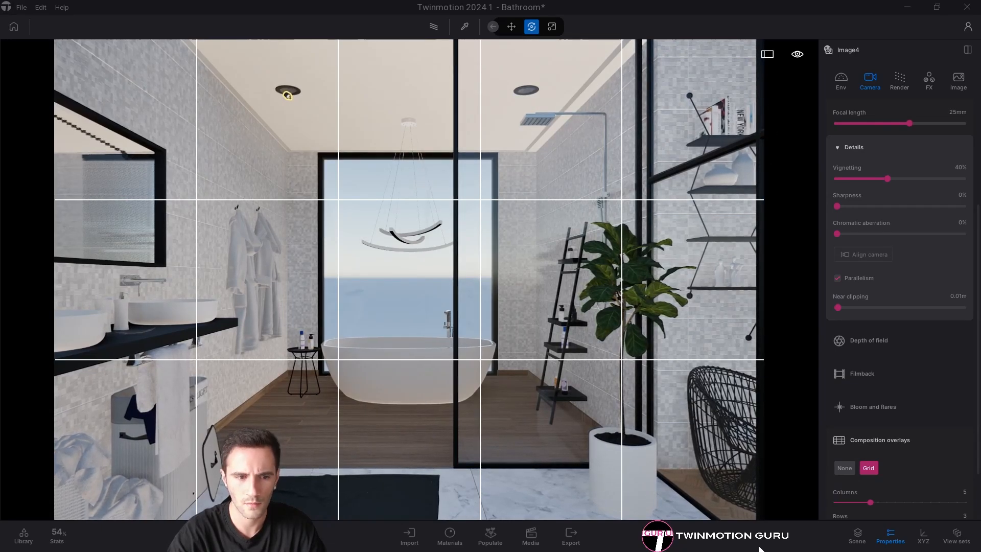
# Set the composition grid to 4 columns and shift the camera slightly to centre the pendant lamp on the middle line.
pyautogui.scroll(-4, 923, 424)
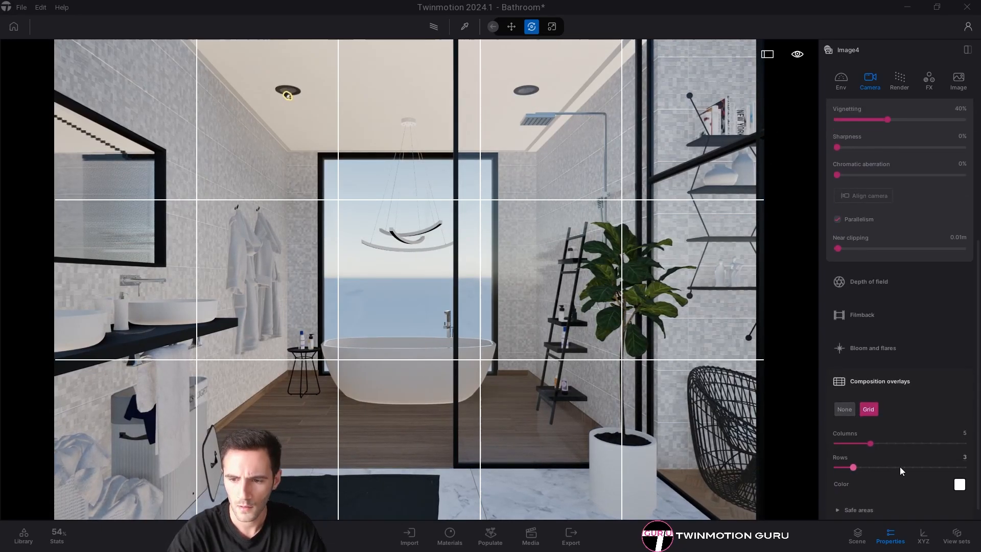
pyautogui.click(965, 433)
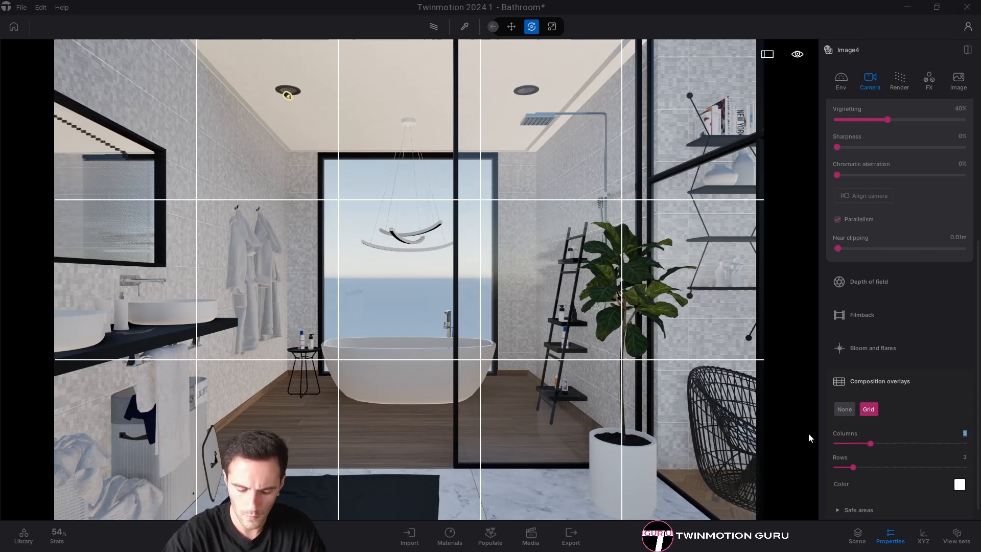
pyautogui.write('4')
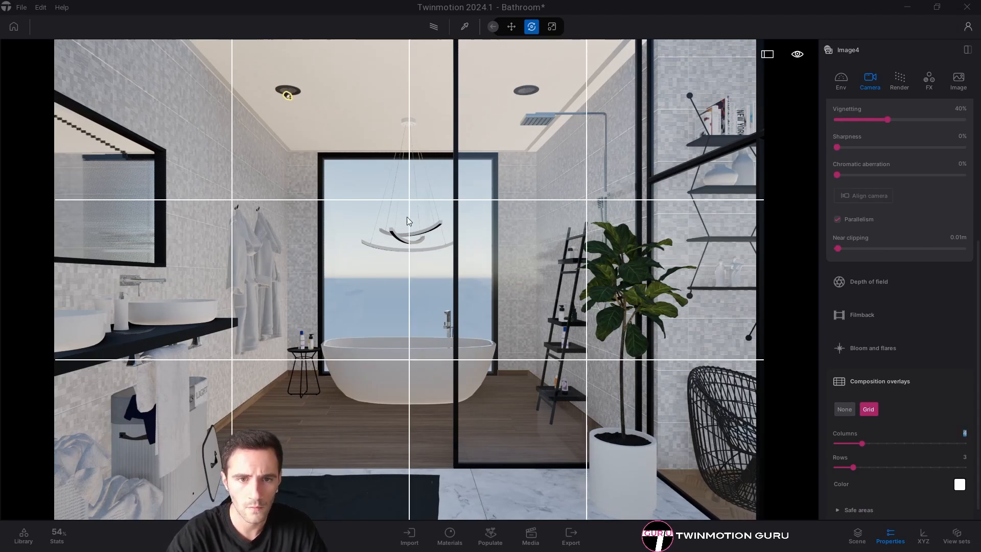
pyautogui.moveTo(455, 277); pyautogui.dragTo(454, 275, button='middle')
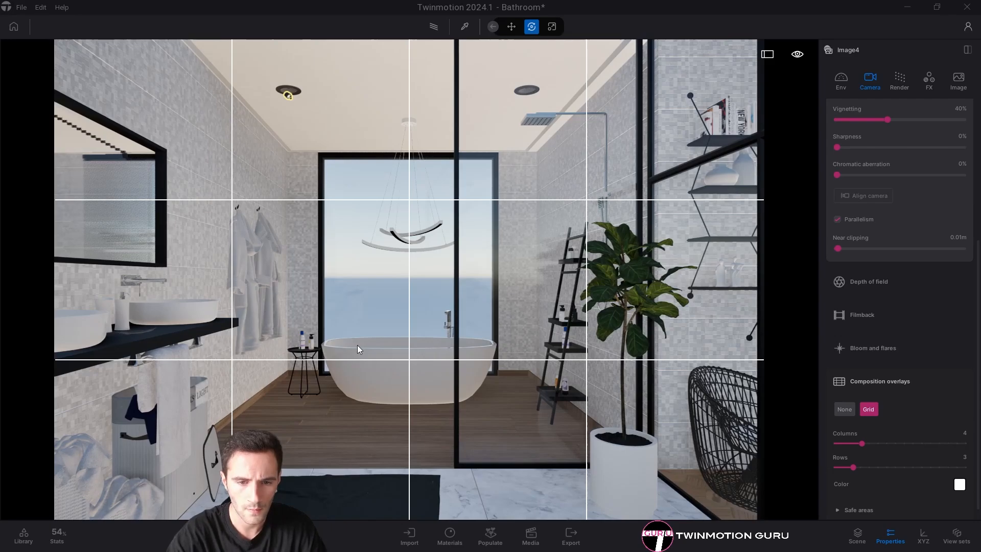
# Remove the composition grid, collapse its settings and lower the camera slightly.
pyautogui.click(838, 411)
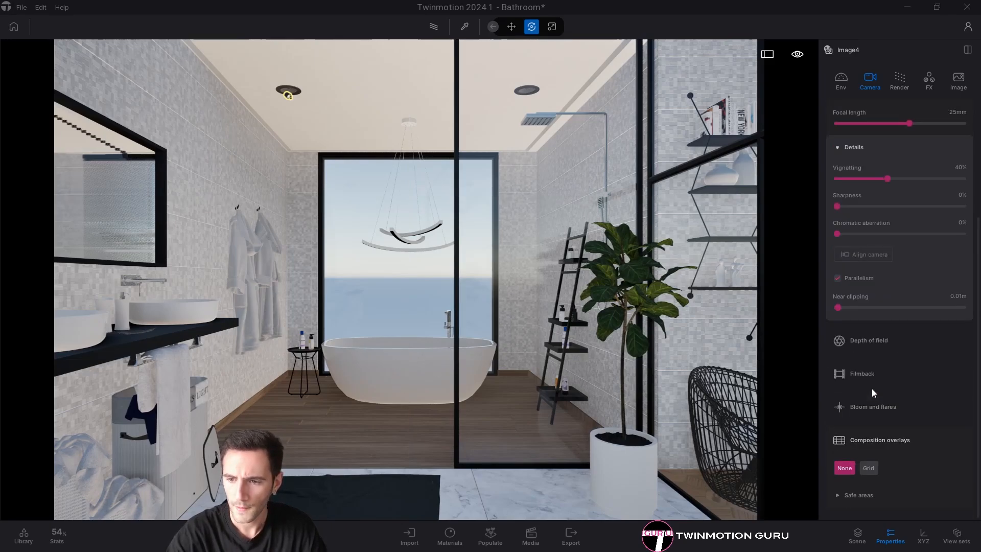
pyautogui.click(881, 443)
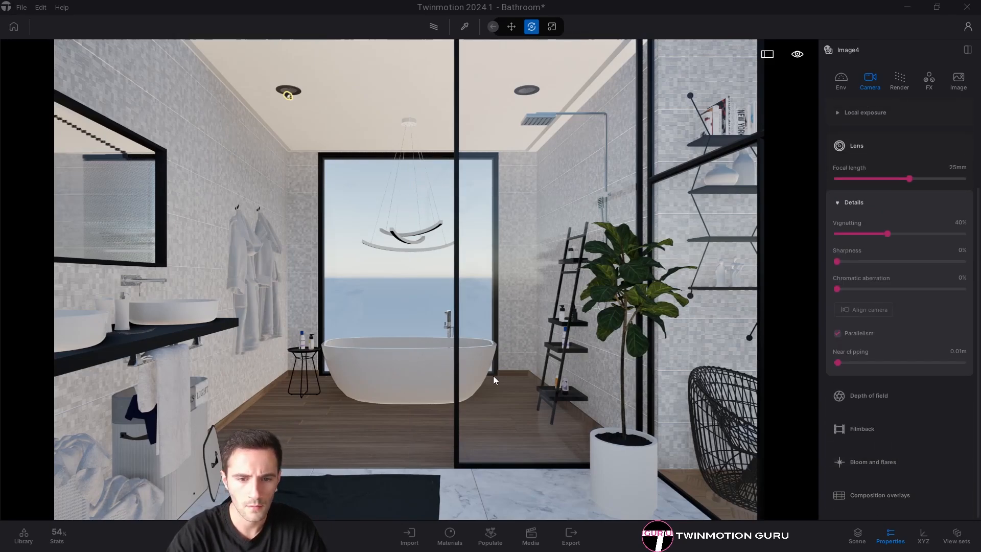
pyautogui.press('e')
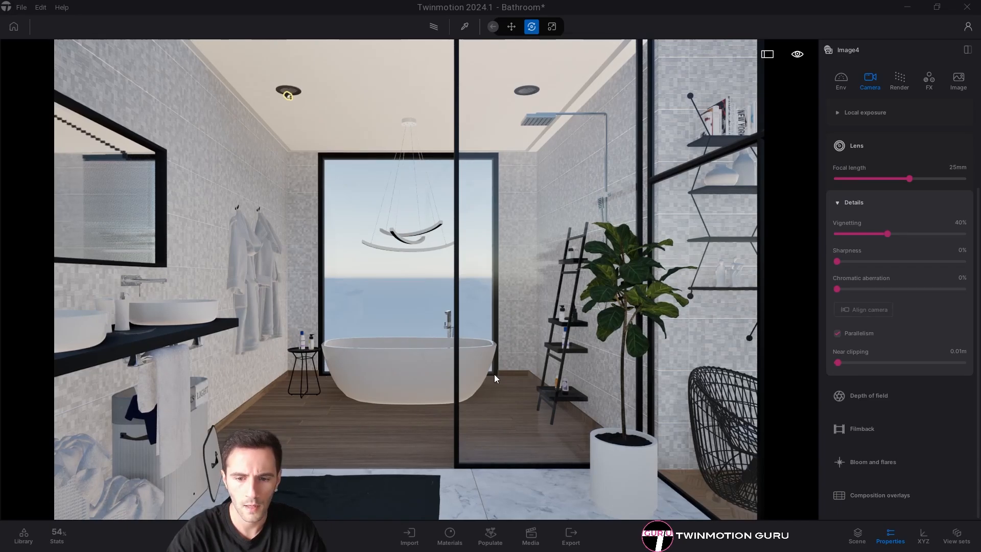
pyautogui.press('q')
pyautogui.press('q')
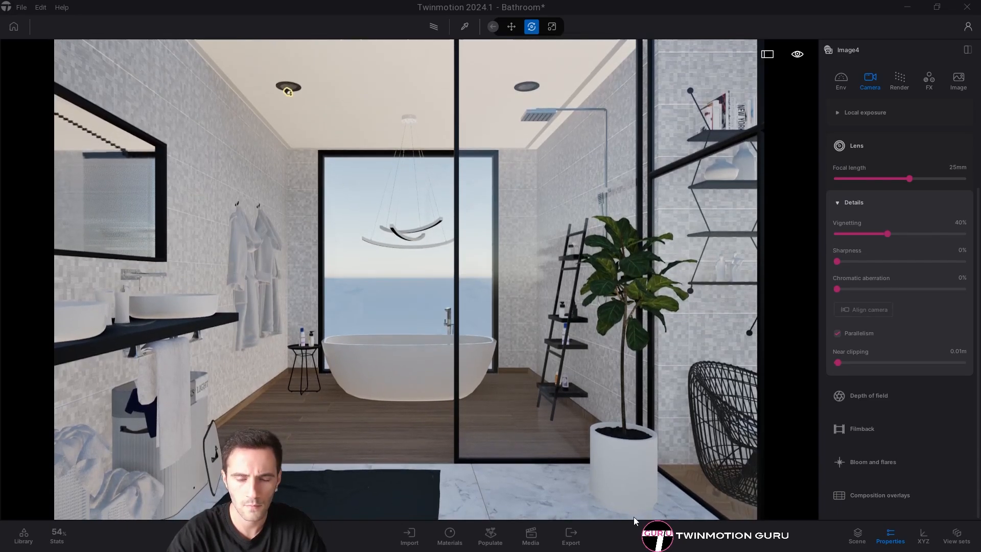
# Refresh the saved image with the current camera view and hide the image list.
pyautogui.click(532, 537)
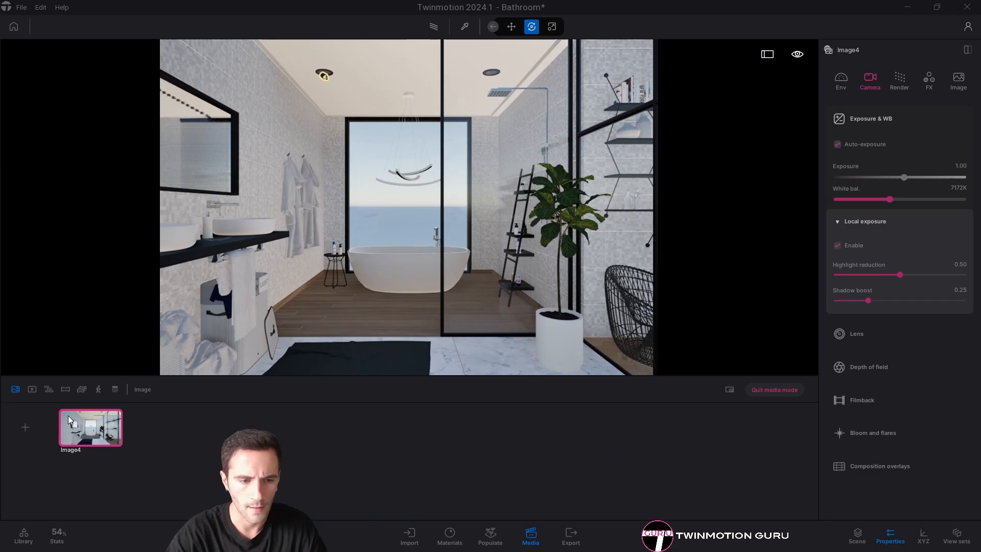
pyautogui.moveTo(100, 414)
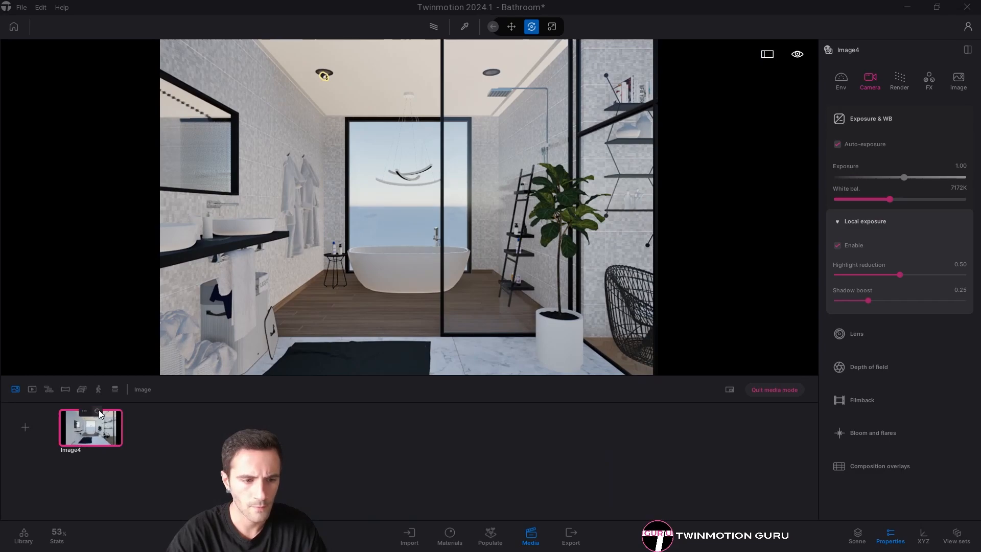
pyautogui.click(530, 536)
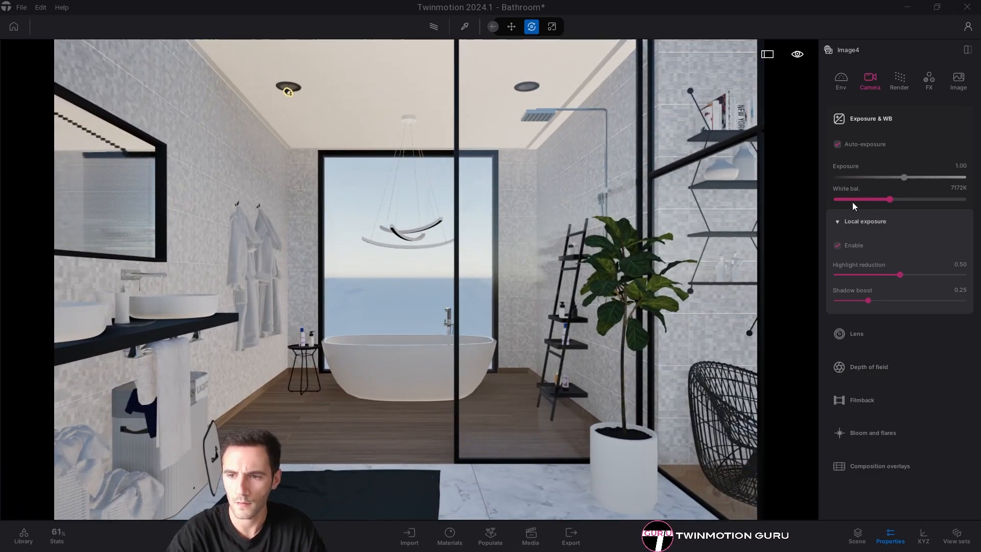
# Enable the ocean in the image's environment settings and move up to the window to inspect the water.
pyautogui.click(844, 80)
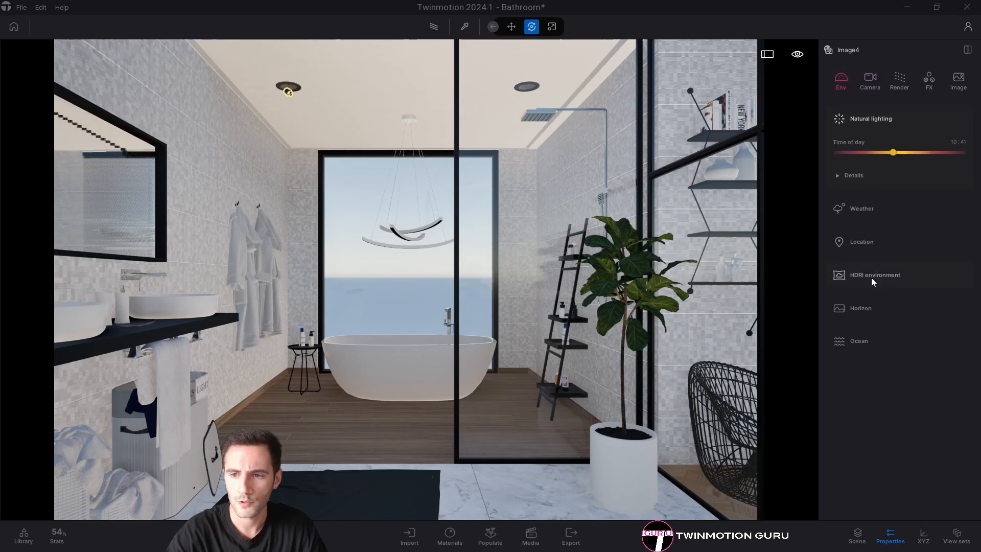
pyautogui.click(860, 352)
pyautogui.click(838, 367)
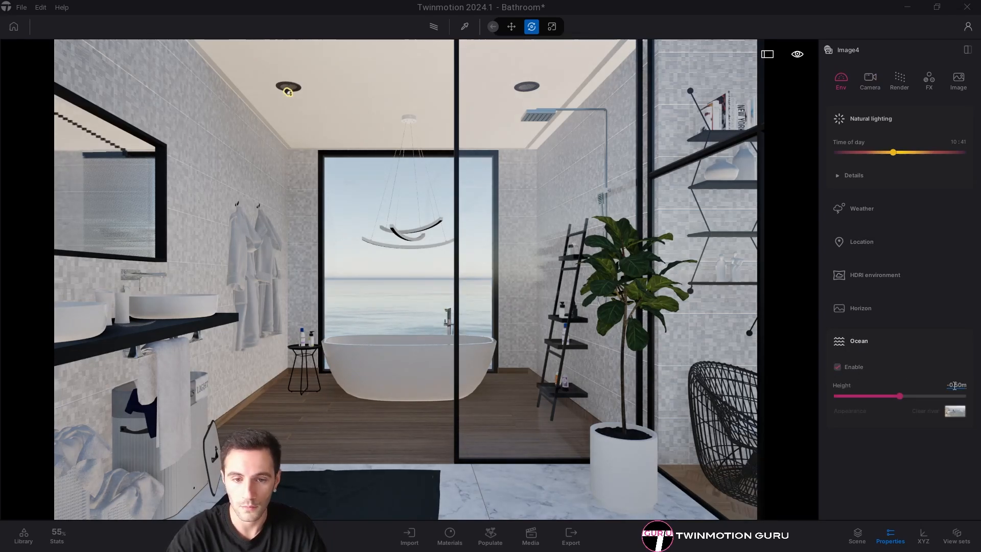
pyautogui.scroll(3, 538, 360)
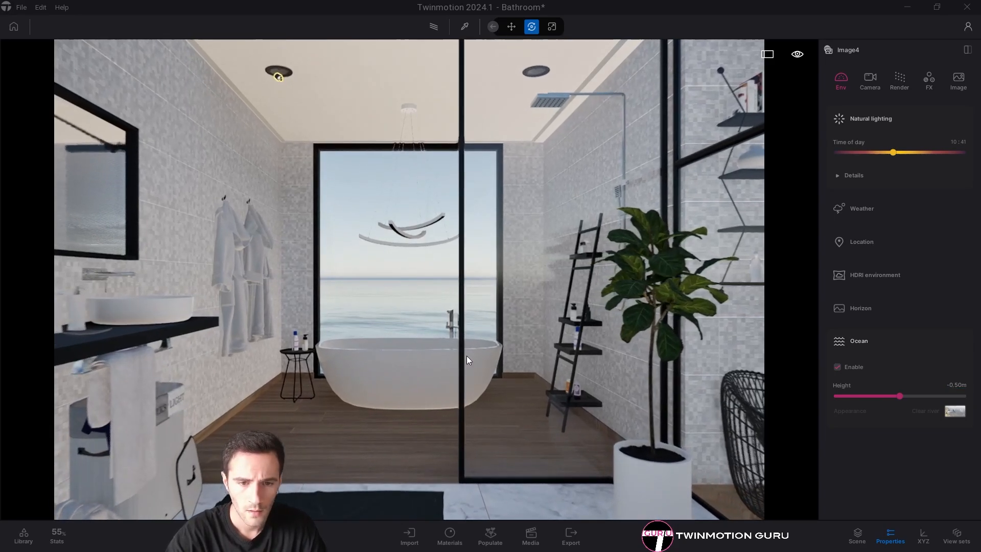
pyautogui.scroll(5, 467, 356)
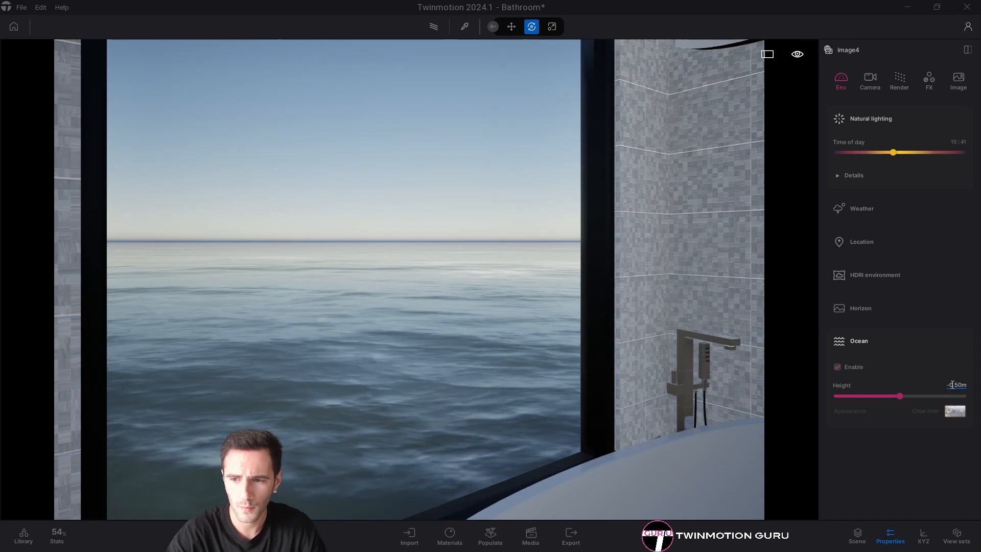
# Set the ocean height to -10 m and lower it further to -20 m.
pyautogui.doubleClick(958, 386)
pyautogui.write('-')
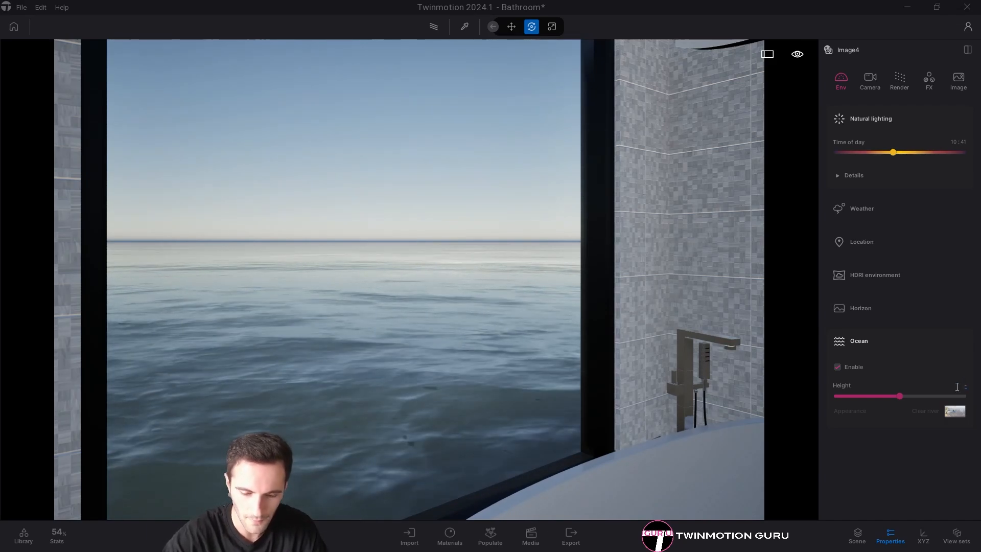
pyautogui.write('10')
pyautogui.press('Return')
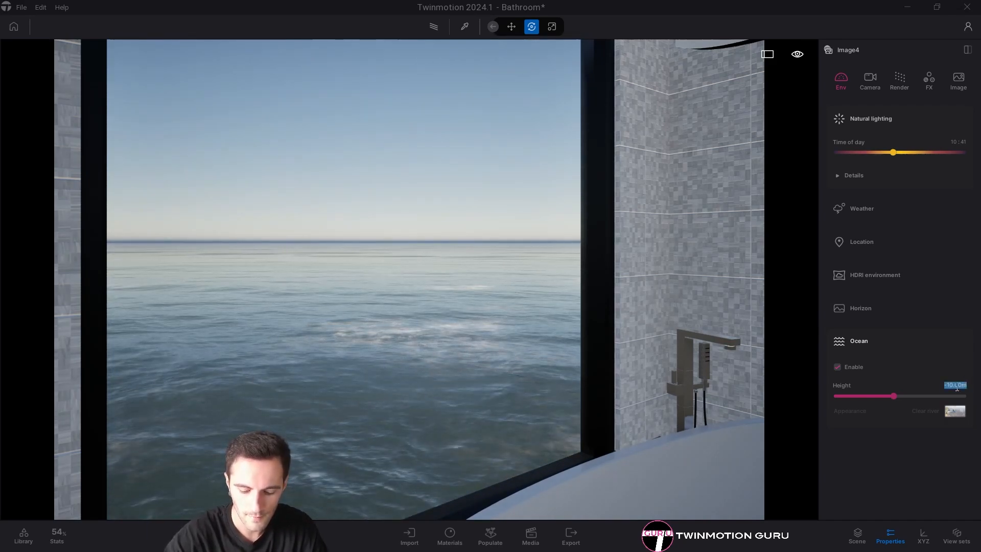
pyautogui.write('-20')
pyautogui.press('Return')
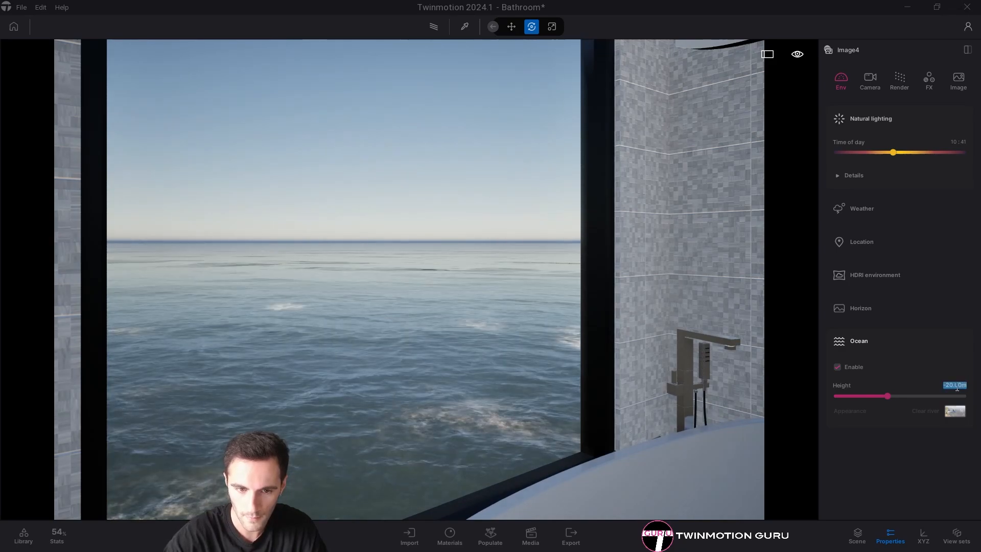
# Move back from the window to see the water from inside the bathroom and collapse the ocean settings.
pyautogui.press('s')
pyautogui.moveTo(595, 321); pyautogui.dragTo(301, 106, button='right')
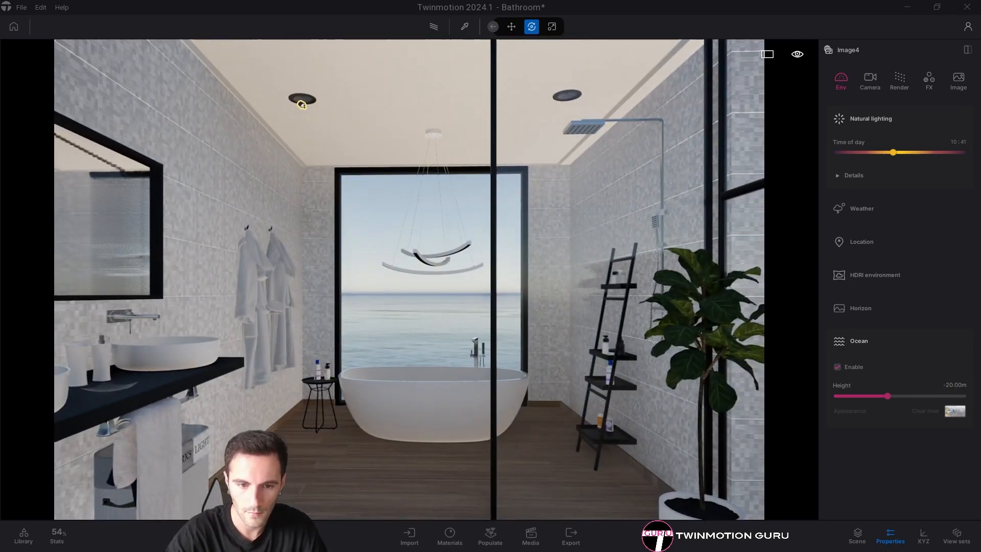
pyautogui.press('w')
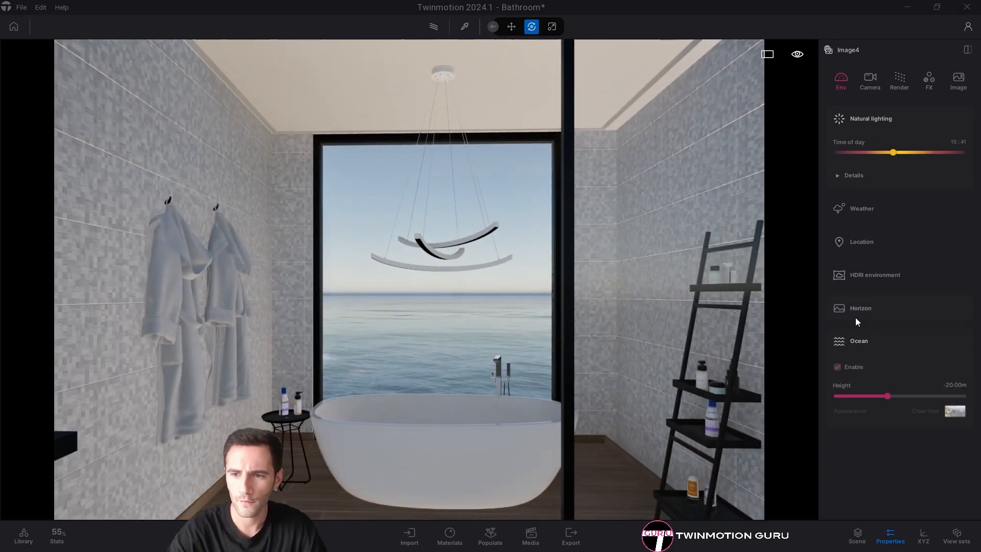
pyautogui.press('s')
pyautogui.click(854, 344)
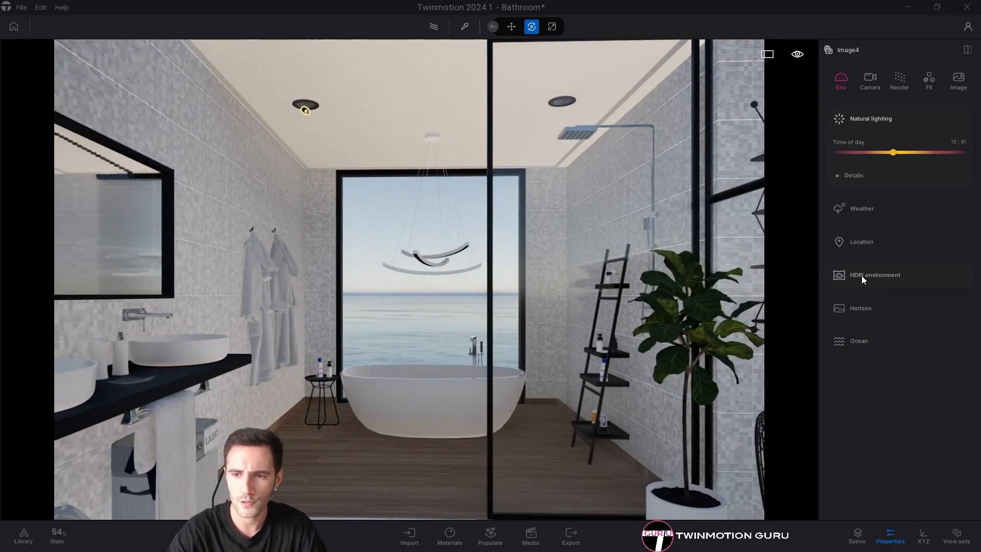
# Enable the HDRI environment in the image's environment settings.
pyautogui.click(863, 276)
pyautogui.press('w')
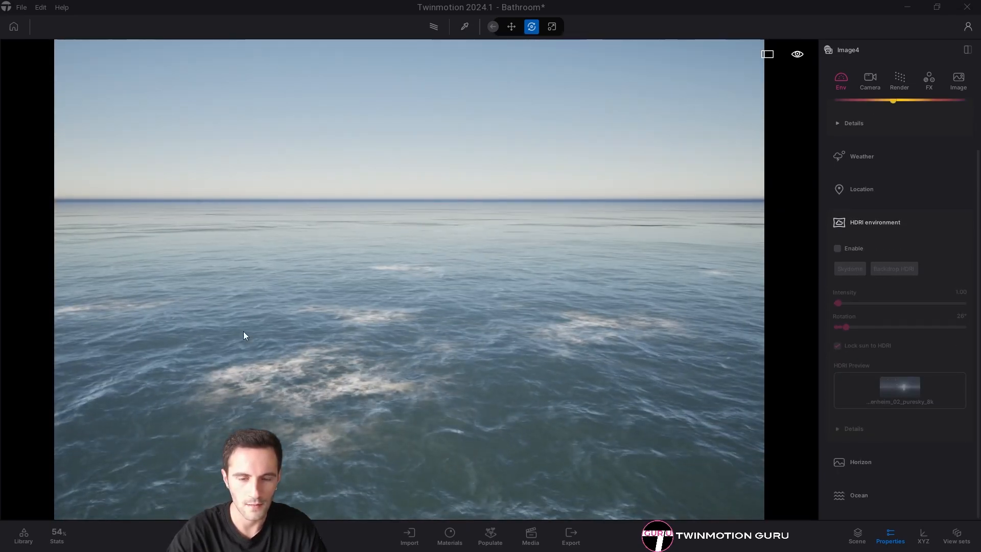
pyautogui.press('s')
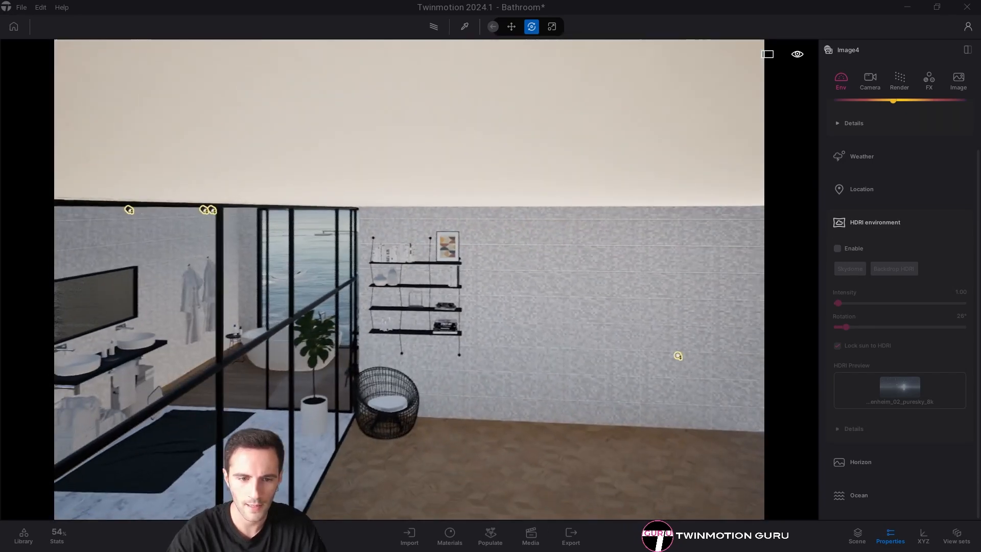
pyautogui.moveTo(449, 315); pyautogui.dragTo(475, 315, button='right')
pyautogui.press('a')
pyautogui.press('w')
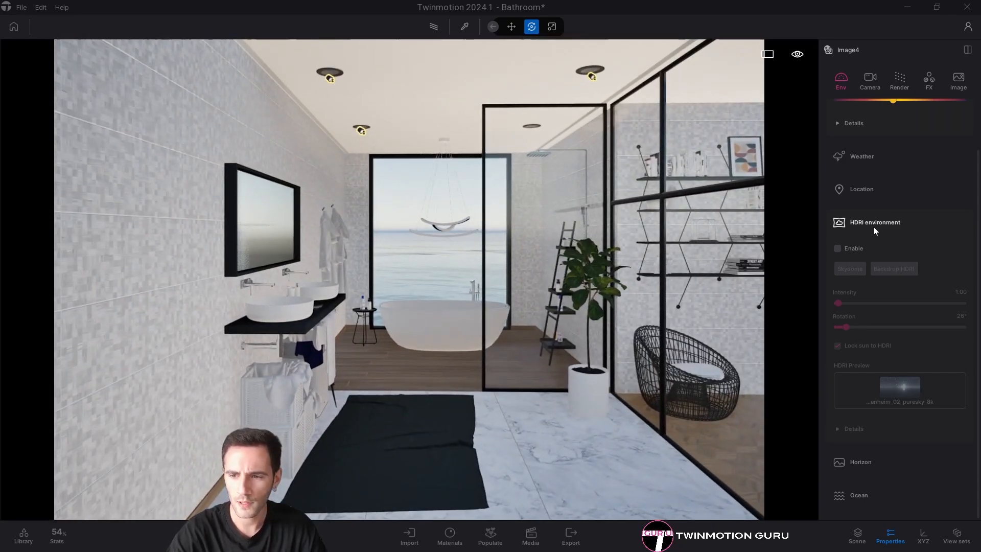
pyautogui.click(836, 249)
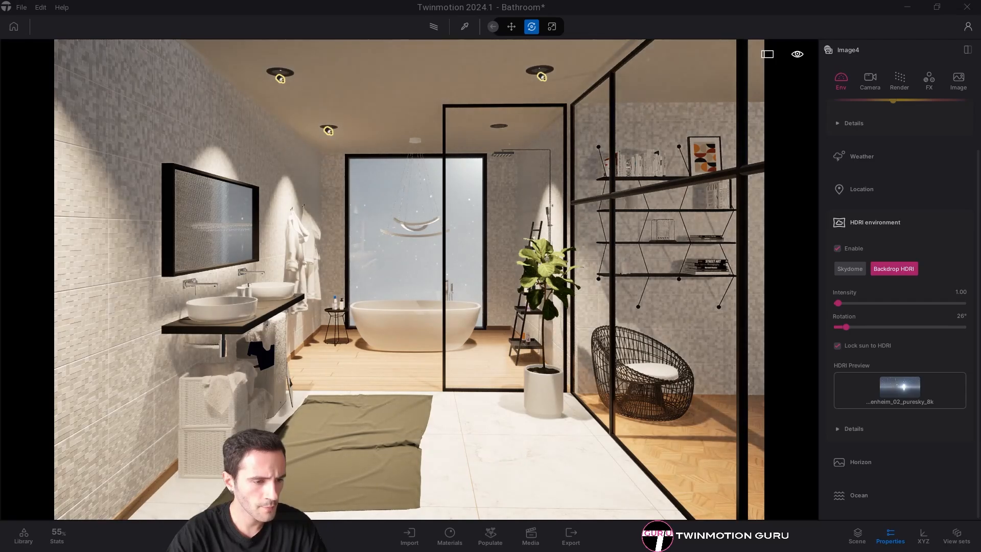
# Switch to the browser, check the download resolutions of Poly Haven's Kloppenheim 02 (Pure Sky) HDRI and return to Twinmotion.
pyautogui.hotkey('alt', 'Tab')
pyautogui.click(79, 7)
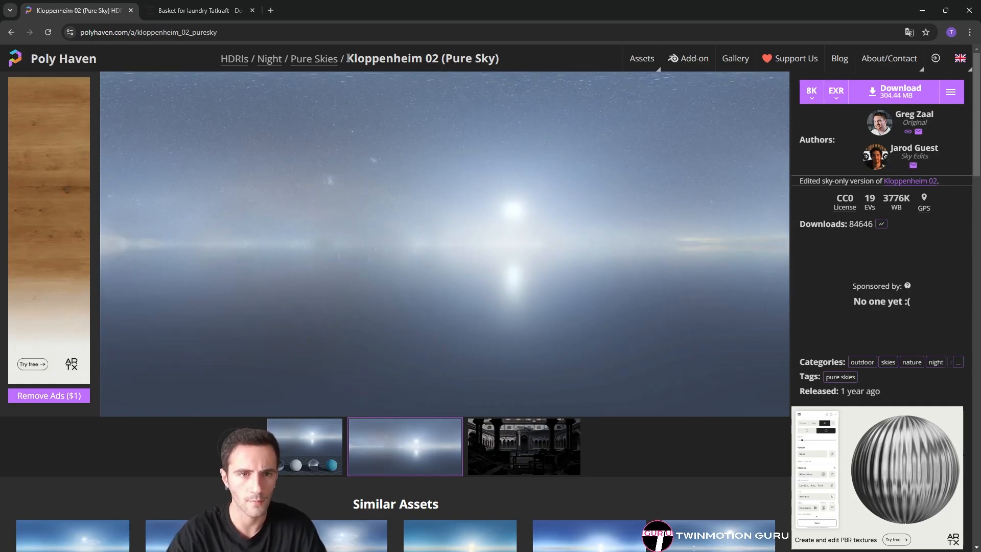
pyautogui.click(812, 97)
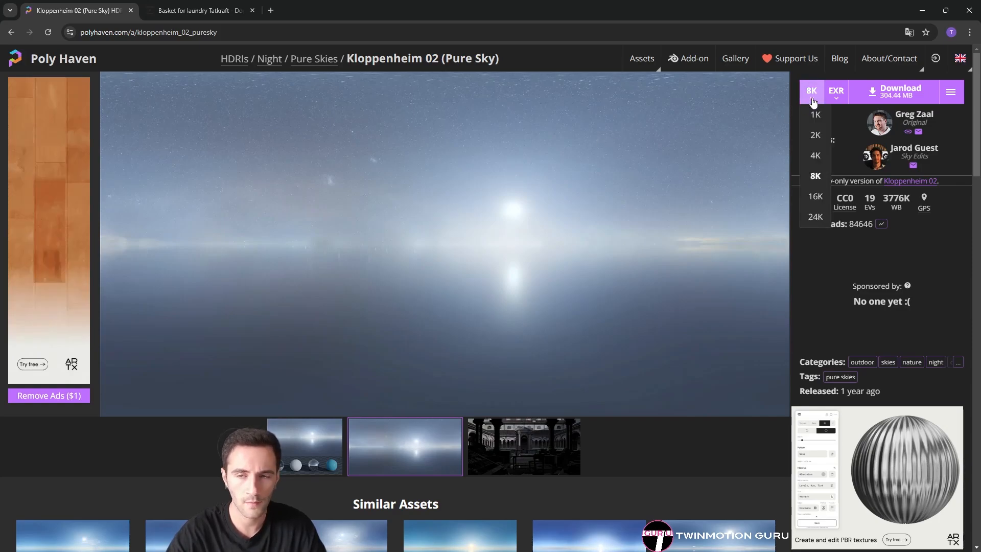
pyautogui.click(813, 97)
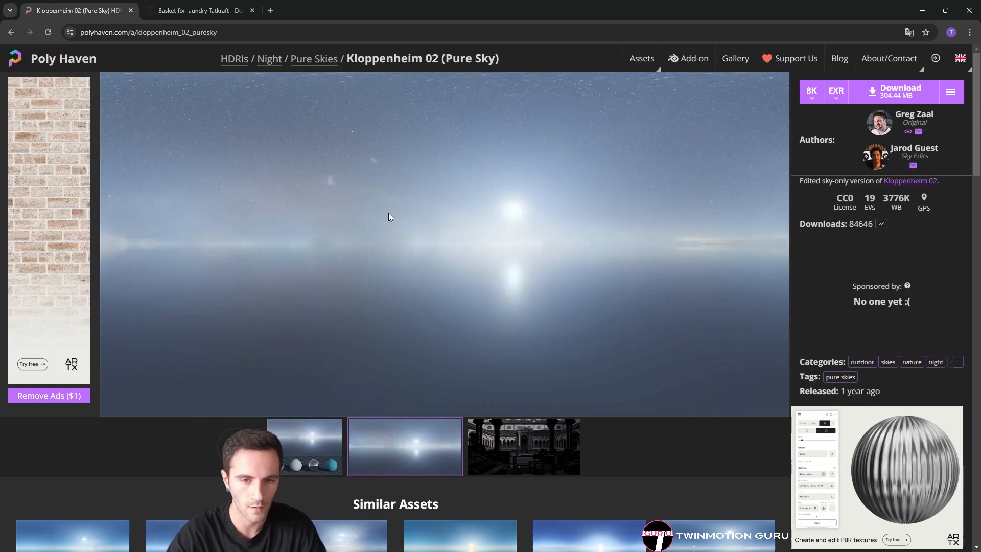
pyautogui.click(923, 11)
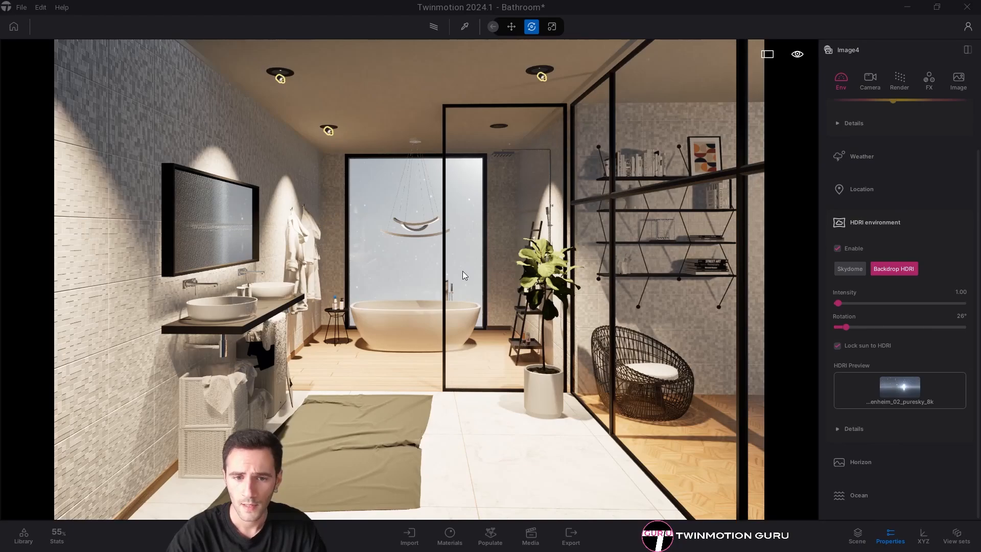
# Restore the image's saved camera view from the image list and hide the list.
pyautogui.press('s')
pyautogui.press('w')
pyautogui.moveTo(474, 287)
pyautogui.mouseDown(button='right')
pyautogui.moveTo(457, 291)
pyautogui.moveTo(467, 297)
pyautogui.mouseUp(button='right')
pyautogui.press('s')
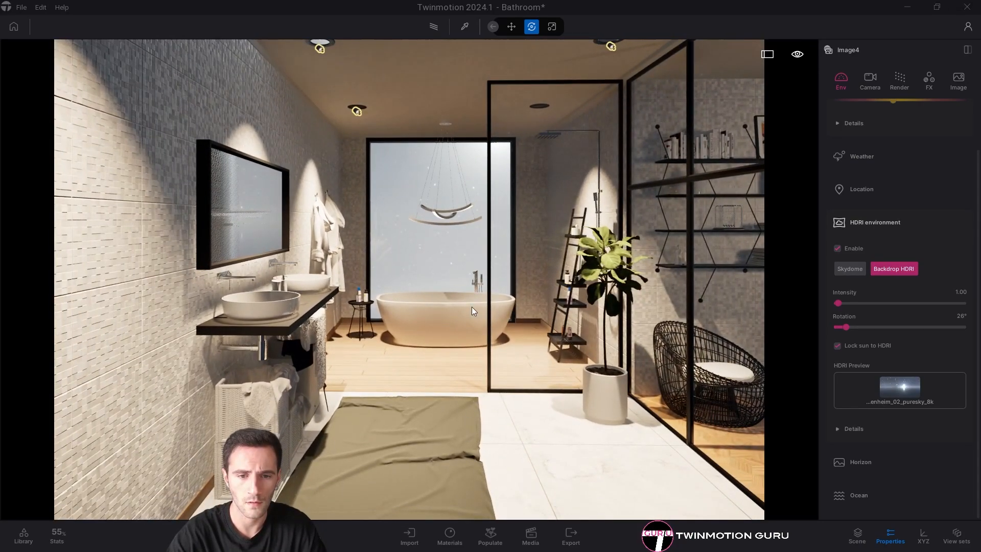
pyautogui.press('d')
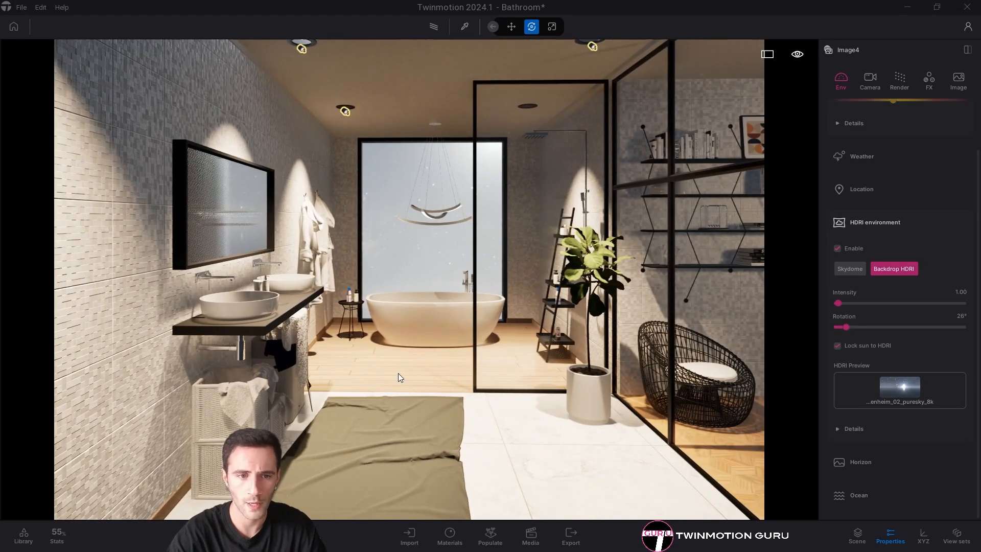
pyautogui.click(532, 536)
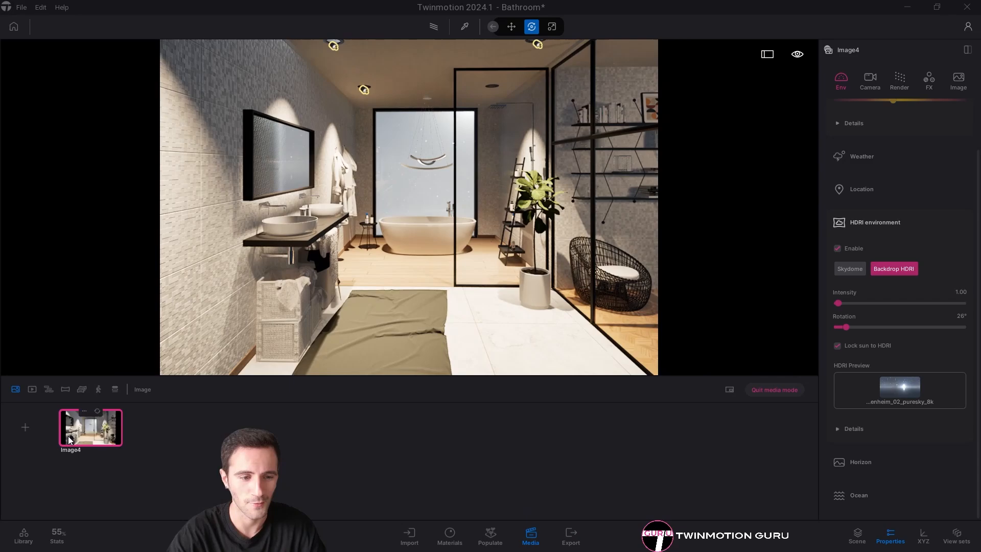
pyautogui.click(69, 439)
pyautogui.click(531, 534)
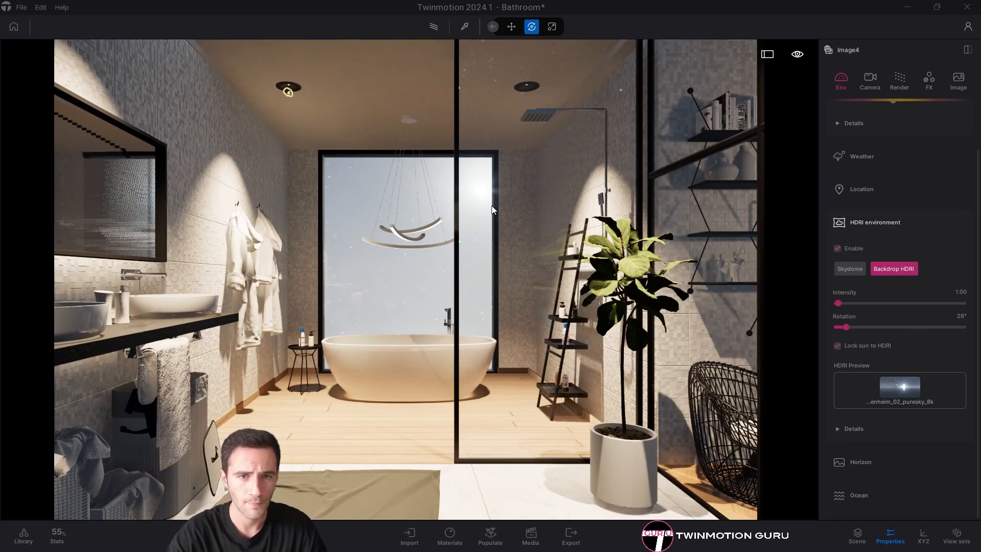
# Set the image's global illumination to Lumen and return to its environment settings.
pyautogui.click(898, 81)
pyautogui.click(876, 182)
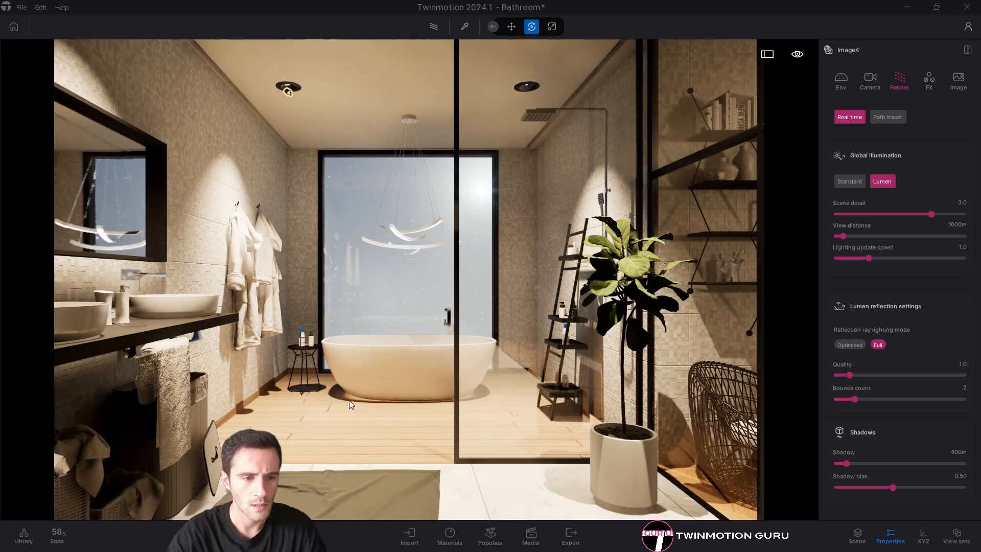
pyautogui.click(841, 79)
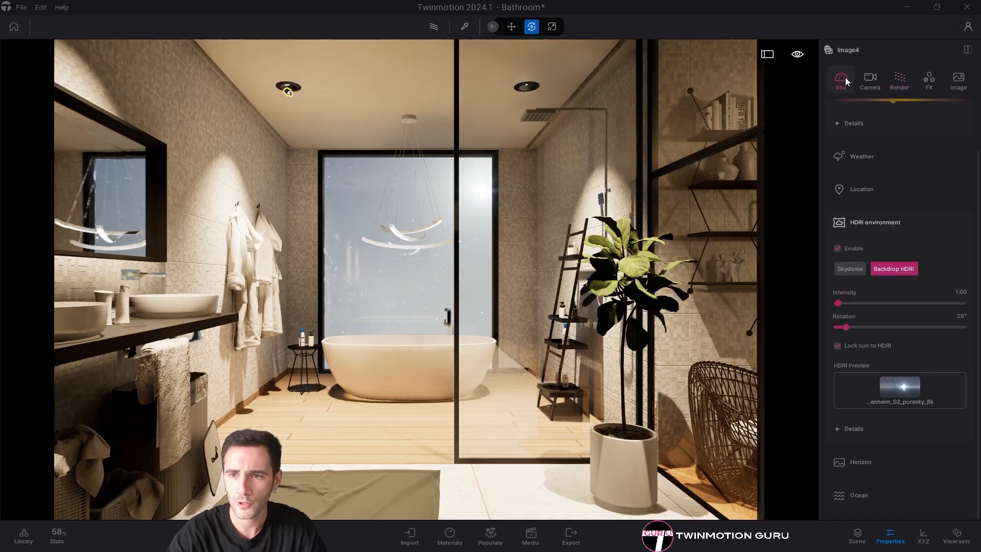
# Expand the ocean settings and examine the water outside the window with the HDRI backdrop enabled.
pyautogui.click(867, 493)
pyautogui.scroll(-3, 891, 446)
pyautogui.scroll(3, 498, 356)
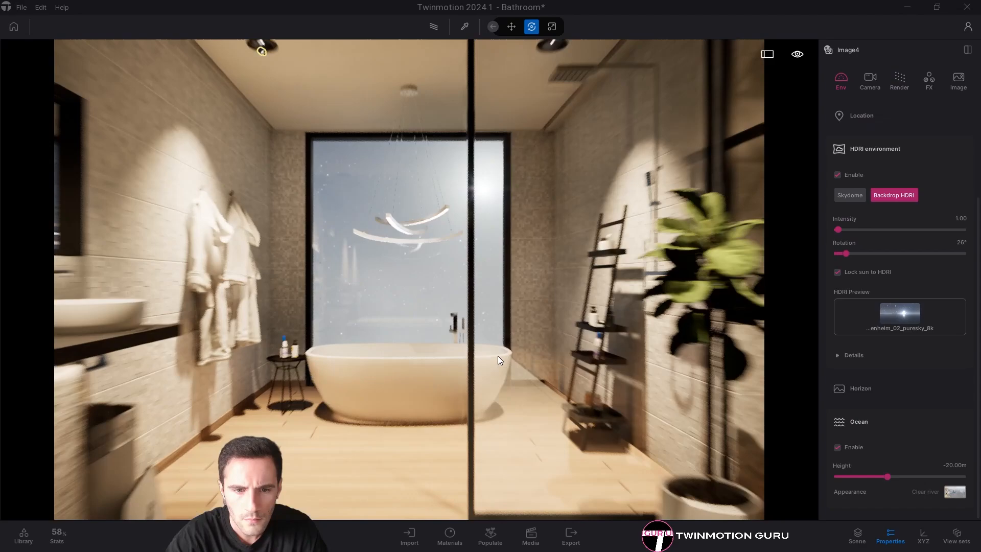
pyautogui.scroll(5, 498, 355)
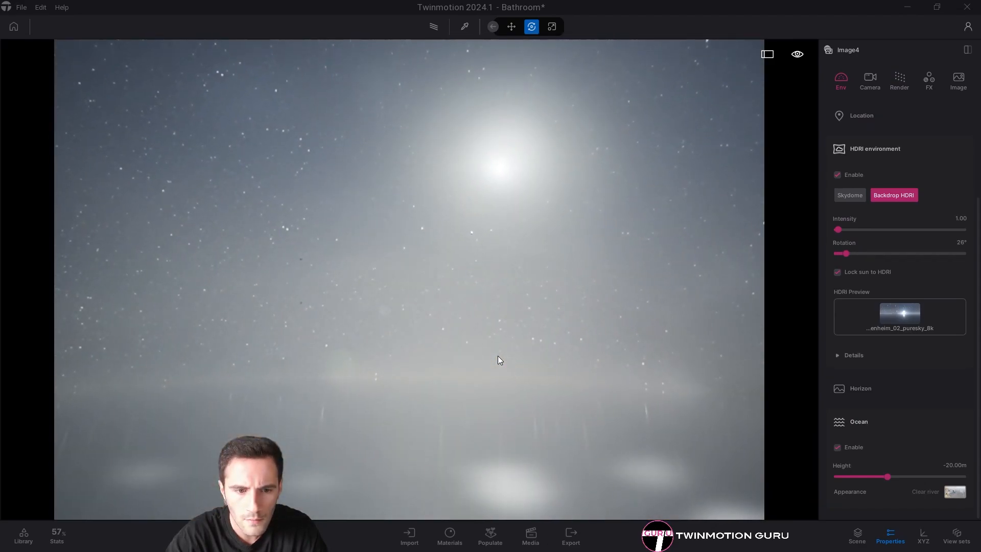
pyautogui.press('s')
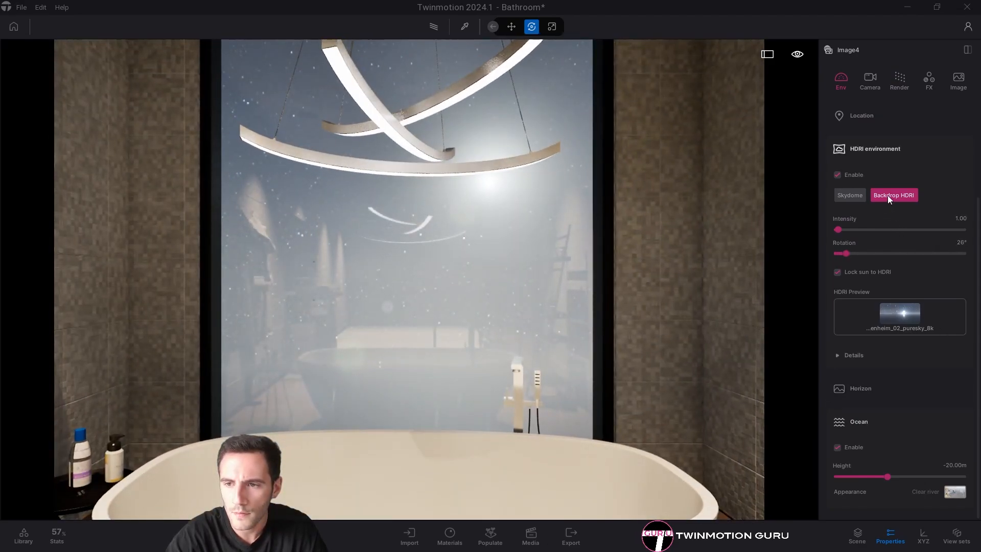
# Set the HDRI backdrop's size to 1000 m in its detail settings.
pyautogui.click(856, 355)
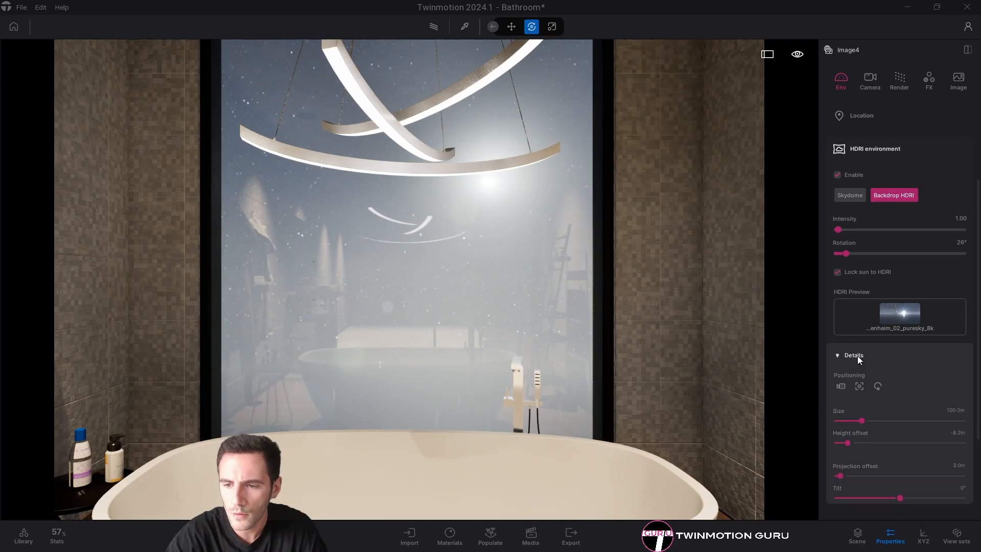
pyautogui.click(957, 409)
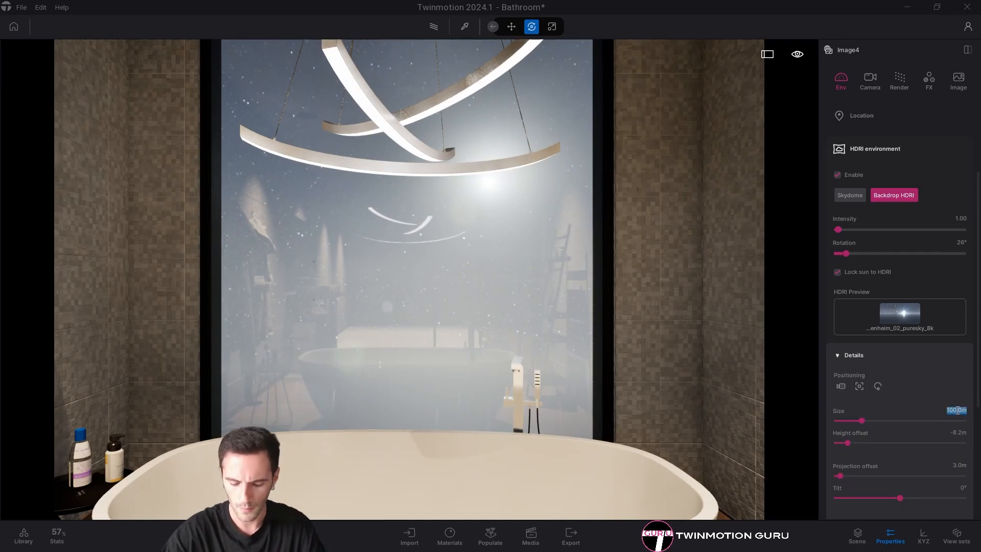
pyautogui.write('1000')
pyautogui.press('Return')
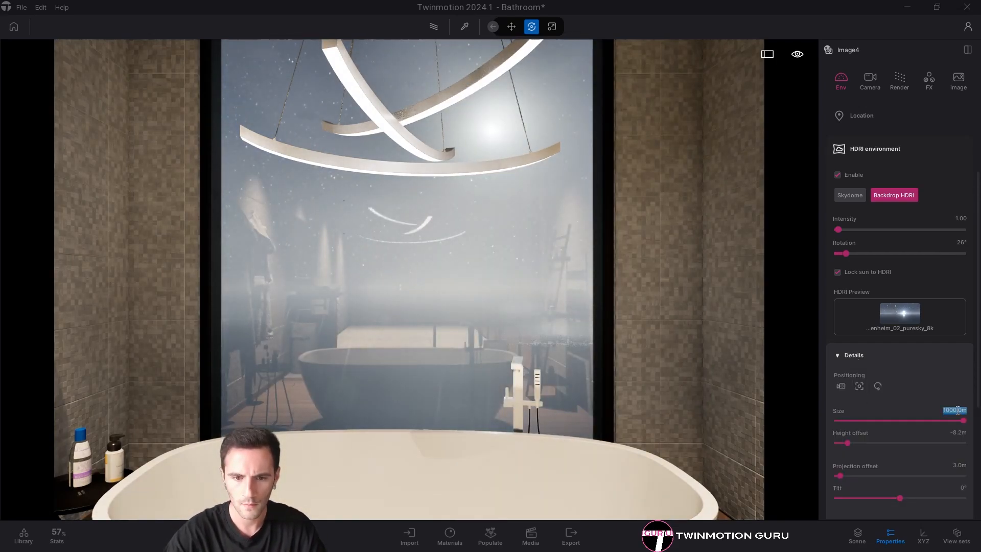
# Set the HDRI backdrop's height offset to -10 m and lower it further to -50 m.
pyautogui.press('w')
pyautogui.moveTo(434, 341); pyautogui.dragTo(429, 411, button='right')
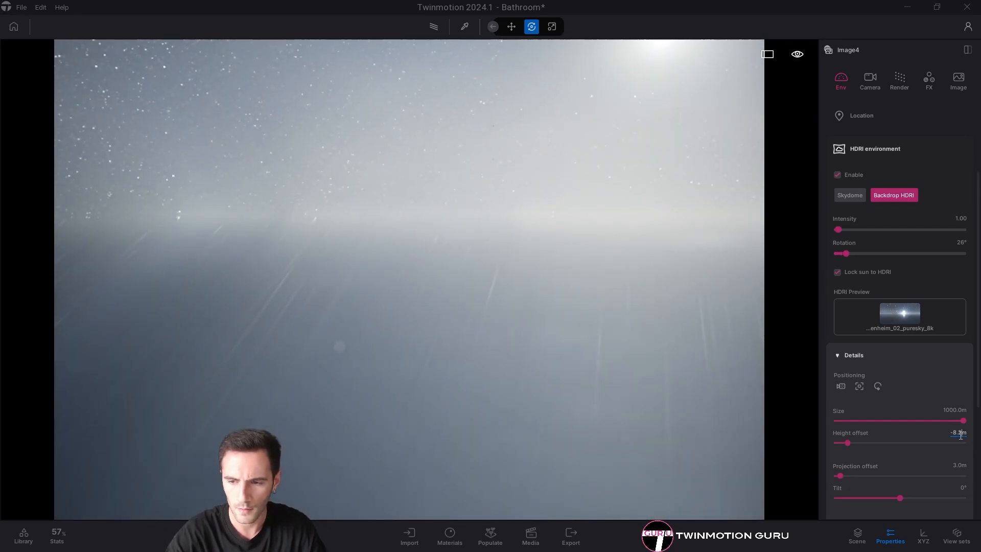
pyautogui.write('-10')
pyautogui.press('Return')
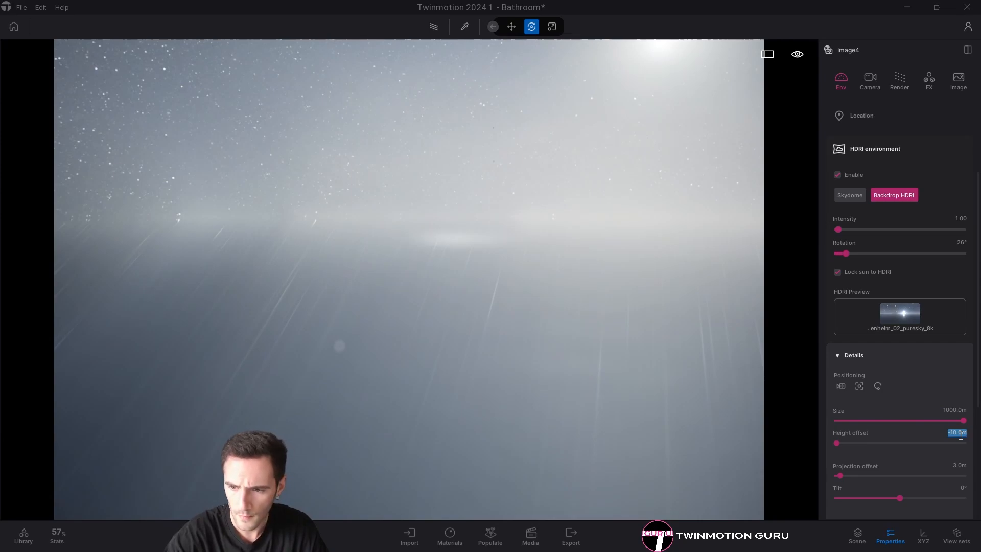
pyautogui.press('BackSpace')
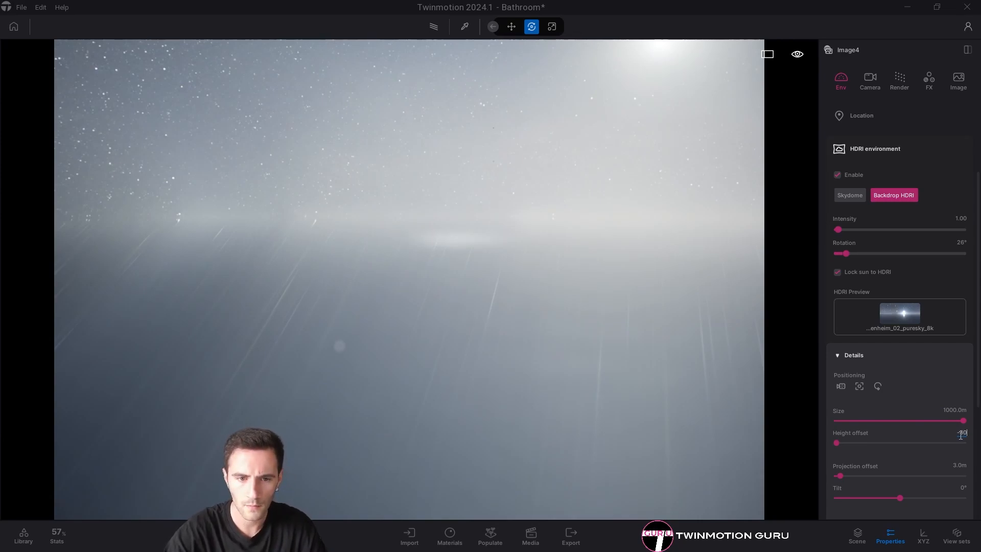
pyautogui.write('-50')
pyautogui.press('Return')
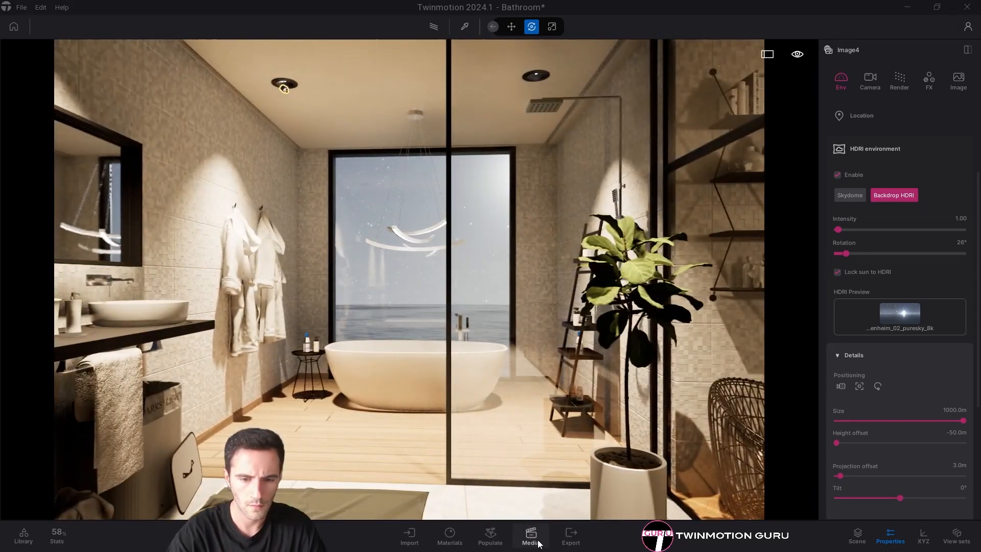
# Restore the saved camera view, hide the image list and set the HDRI rotation to 41°.
pyautogui.click(530, 535)
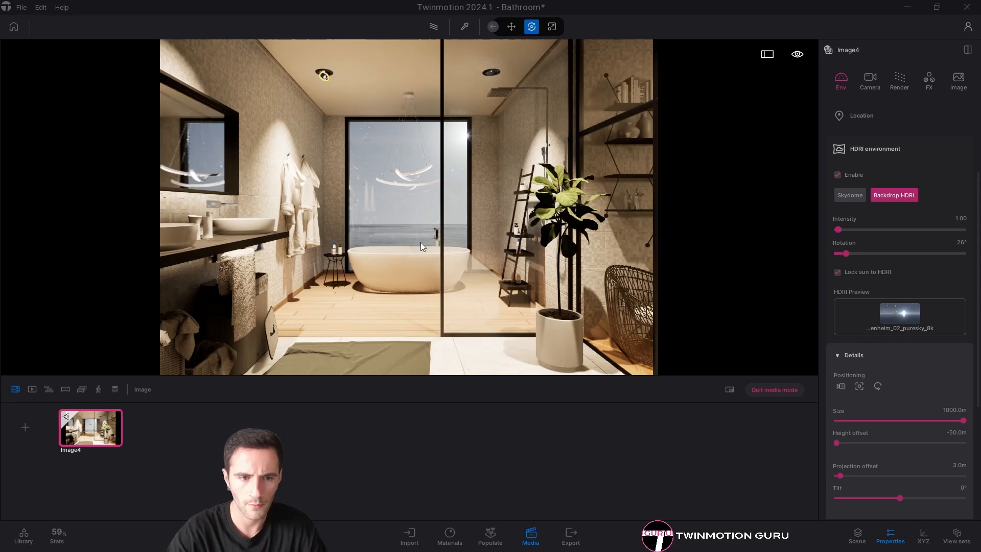
pyautogui.click(531, 540)
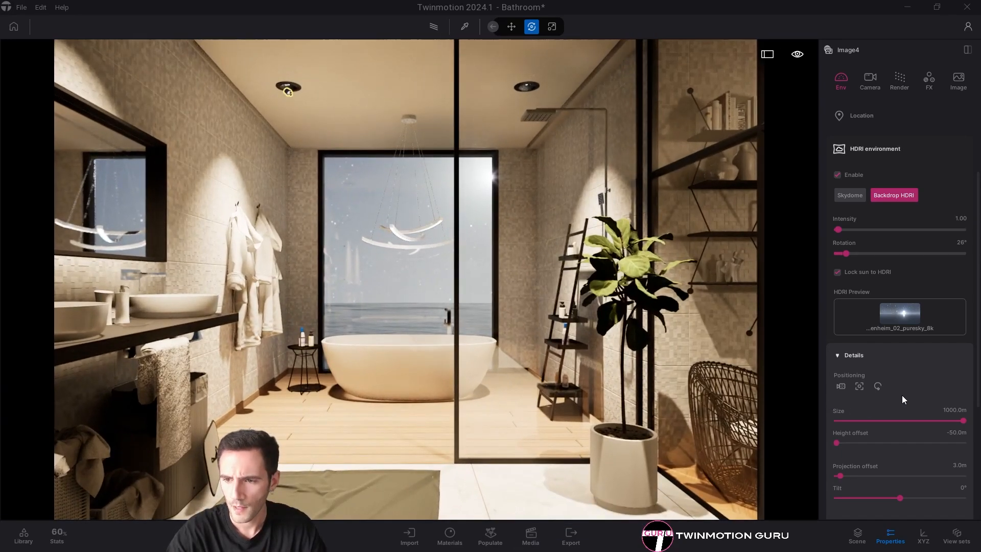
pyautogui.scroll(-2, 902, 394)
pyautogui.scroll(3, 895, 364)
pyautogui.moveTo(845, 271); pyautogui.dragTo(851, 270)
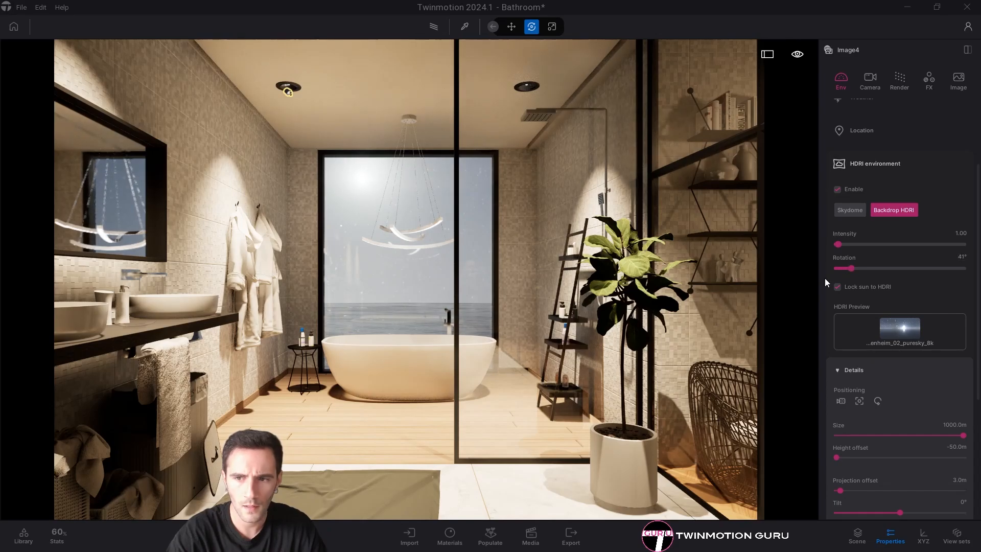
# Set the HDRI backdrop's intensity to 0.10 and reduce it further to 0.01.
pyautogui.click(957, 235)
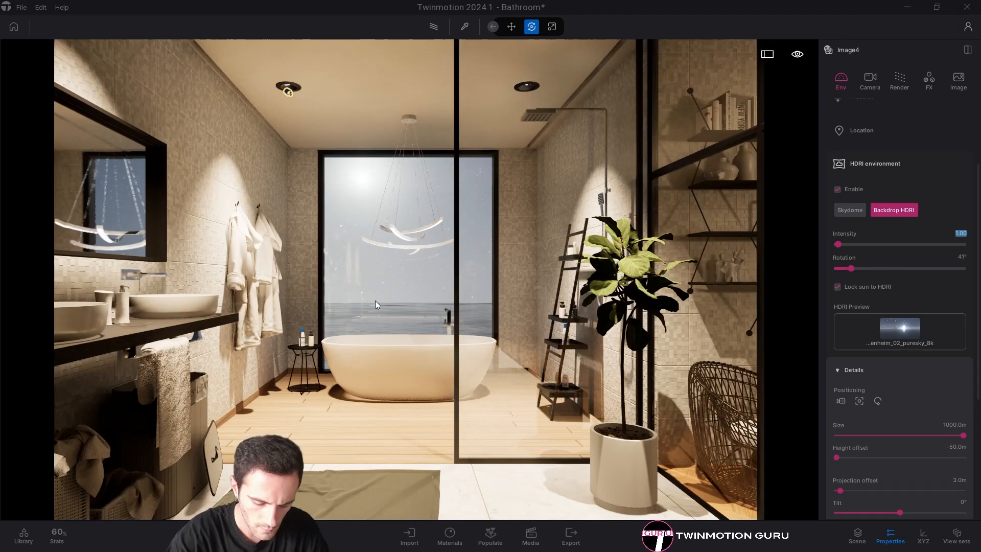
pyautogui.write('.')
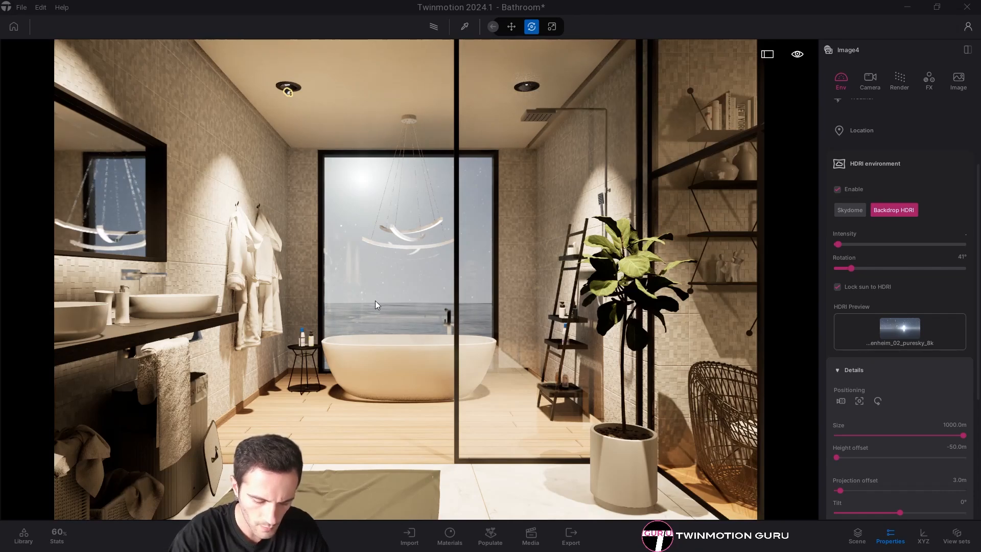
pyautogui.write('1')
pyautogui.press('Return')
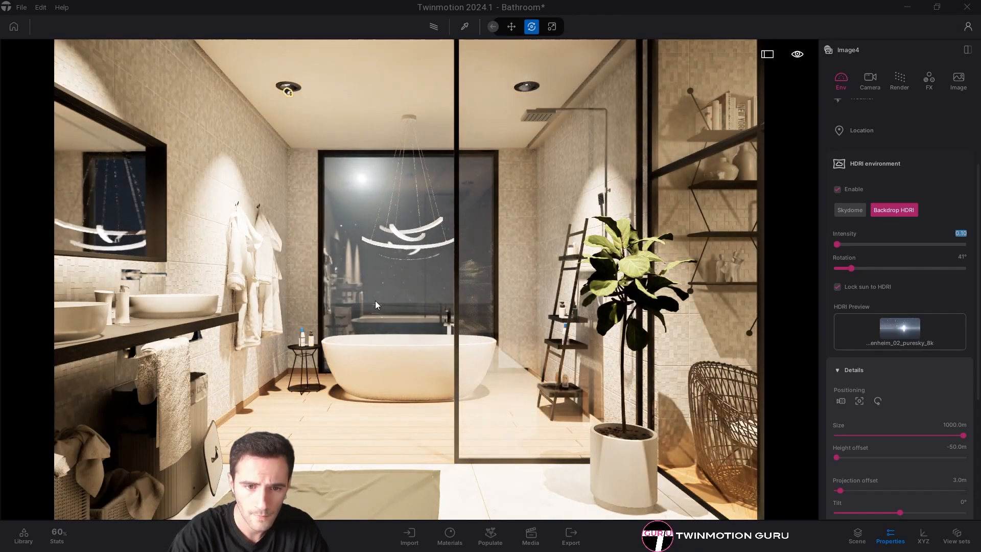
pyautogui.write('.01')
pyautogui.press('Return')
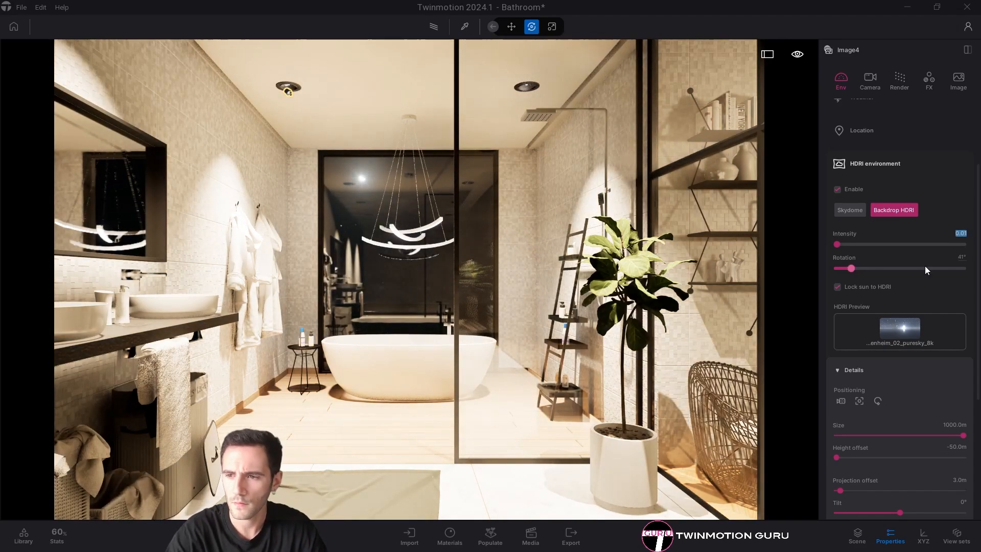
# Collapse the HDRI environment settings and turn on the path tracer for the image.
pyautogui.click(857, 376)
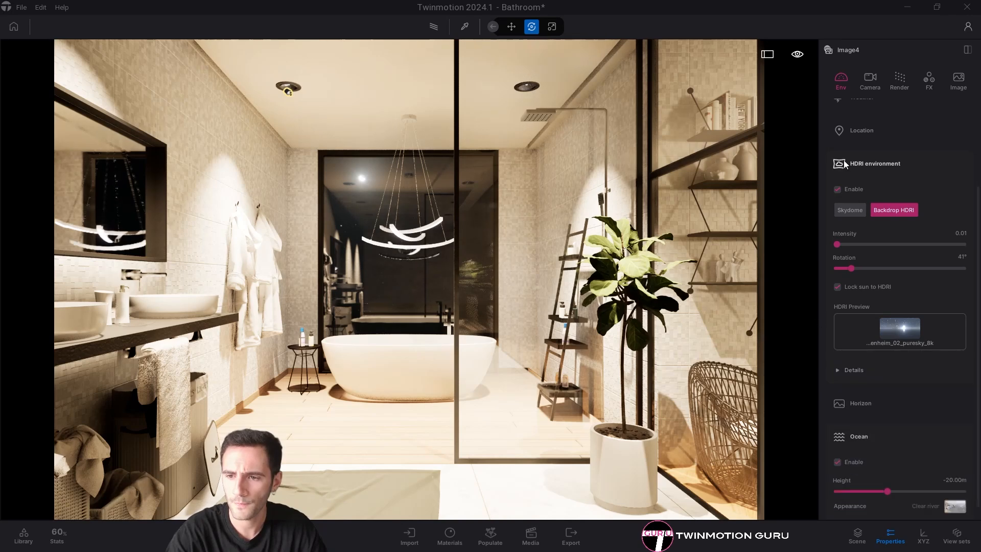
pyautogui.click(855, 159)
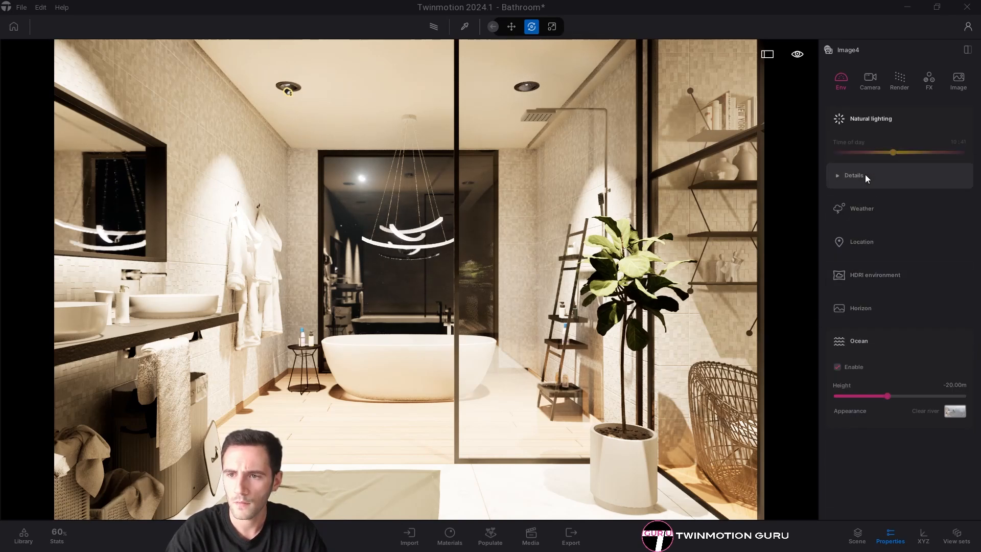
pyautogui.press('r')
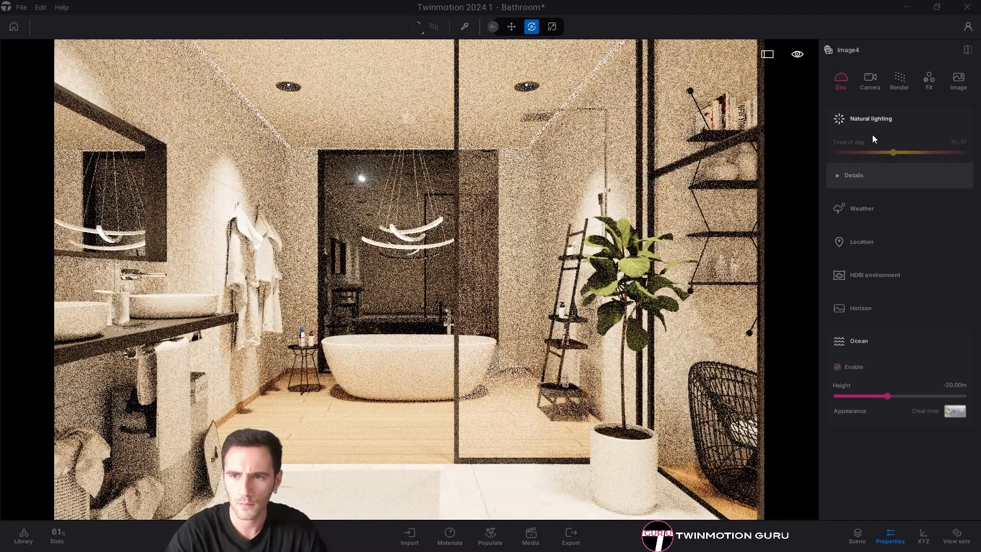
# In the natural lighting details, enter a sun intensity of 0 and set the ambient value to 2.00.
pyautogui.click(869, 175)
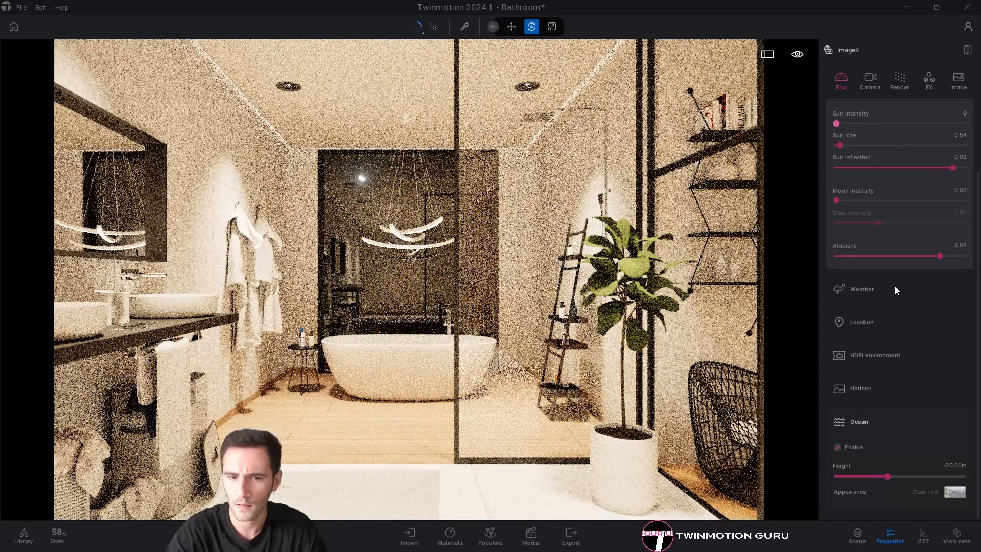
pyautogui.scroll(2, 920, 289)
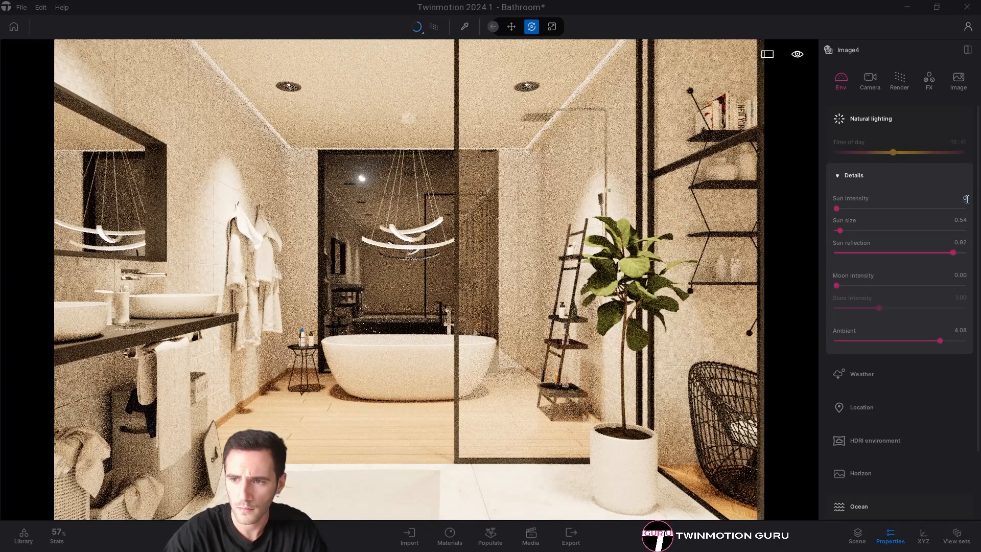
pyautogui.press('Return')
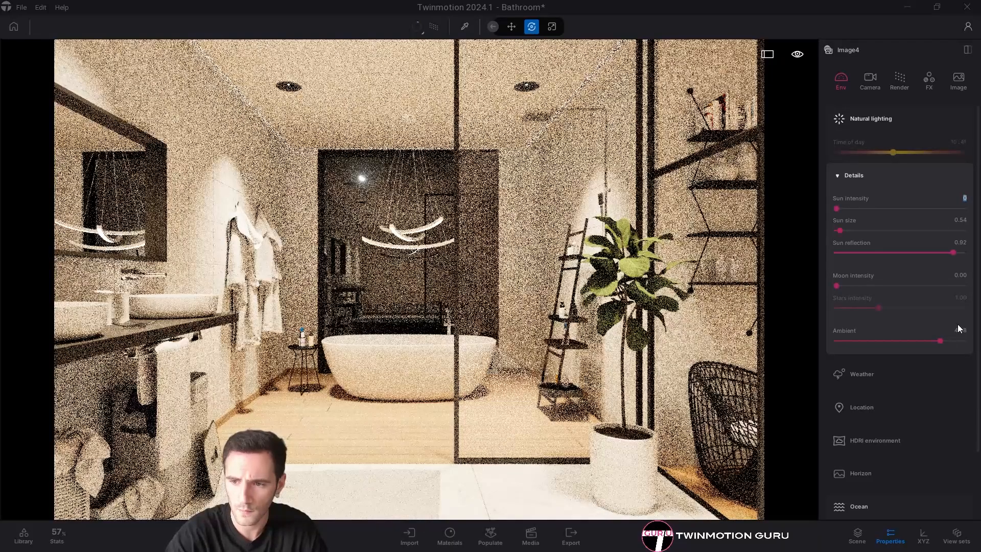
pyautogui.click(959, 329)
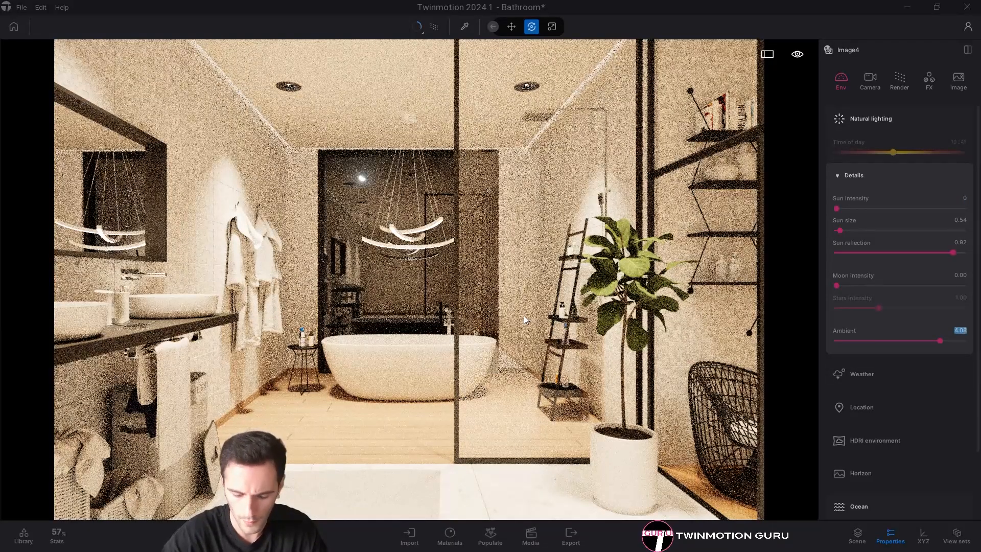
pyautogui.write('2')
pyautogui.press('Return')
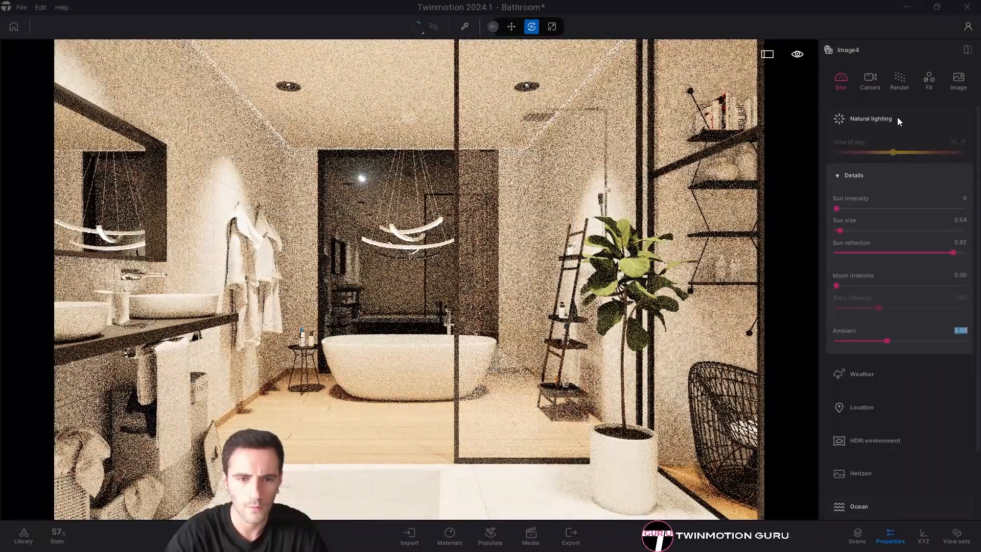
# Examine the image's camera exposure settings, including the local exposure options.
pyautogui.click(871, 78)
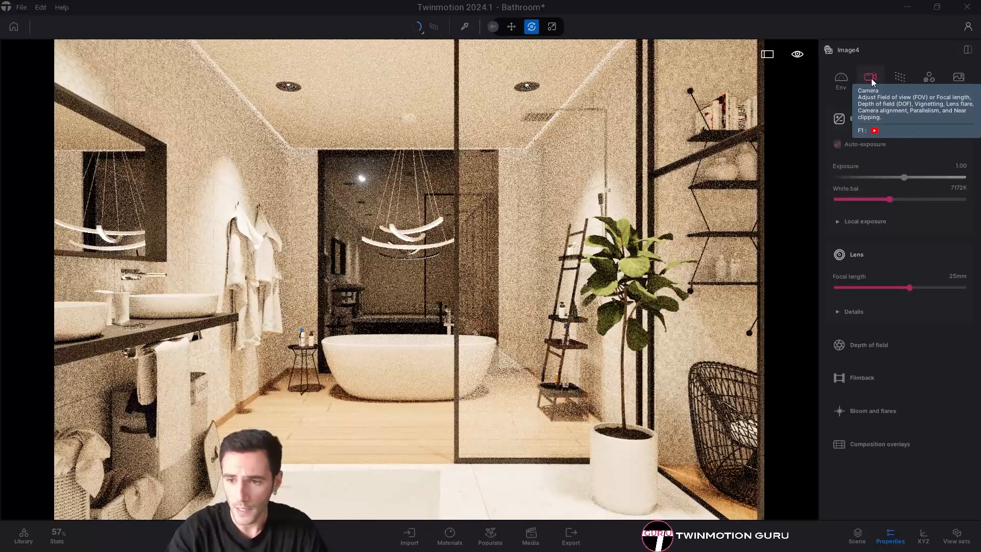
pyautogui.click(859, 221)
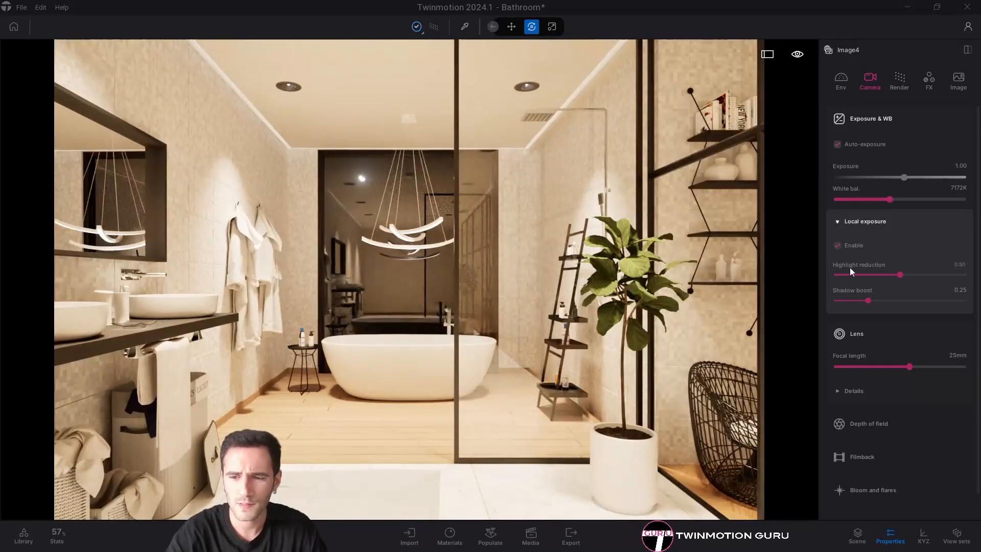
# Set the ceiling spot light's color temperature to 6000 K and its intensity to 10 lm.
pyautogui.click(857, 534)
pyautogui.scroll(-5, 885, 155)
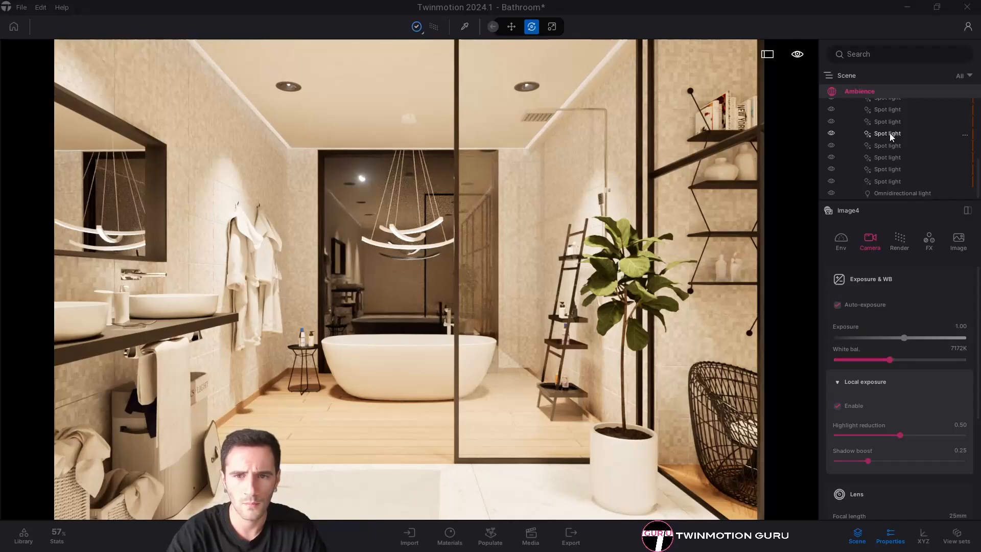
pyautogui.click(890, 134)
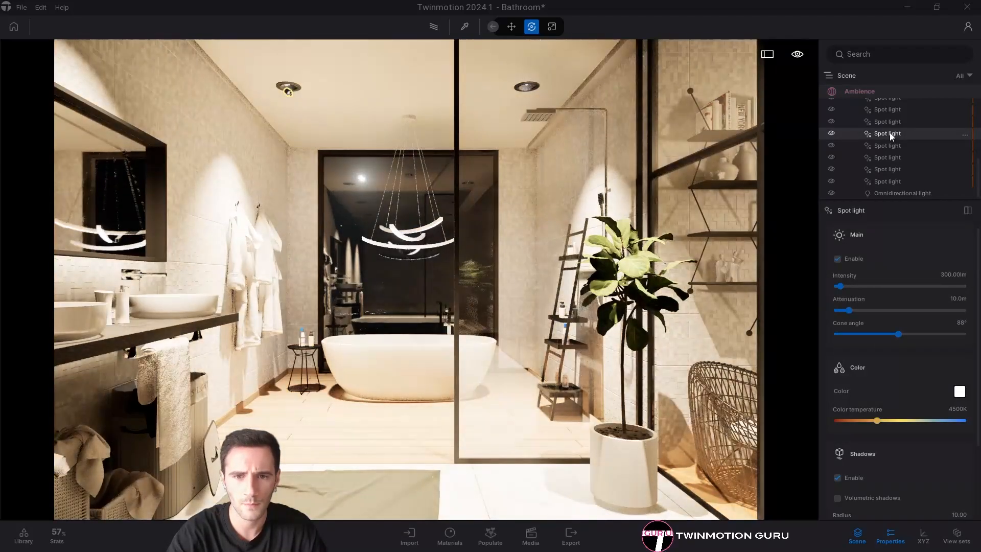
pyautogui.click(954, 409)
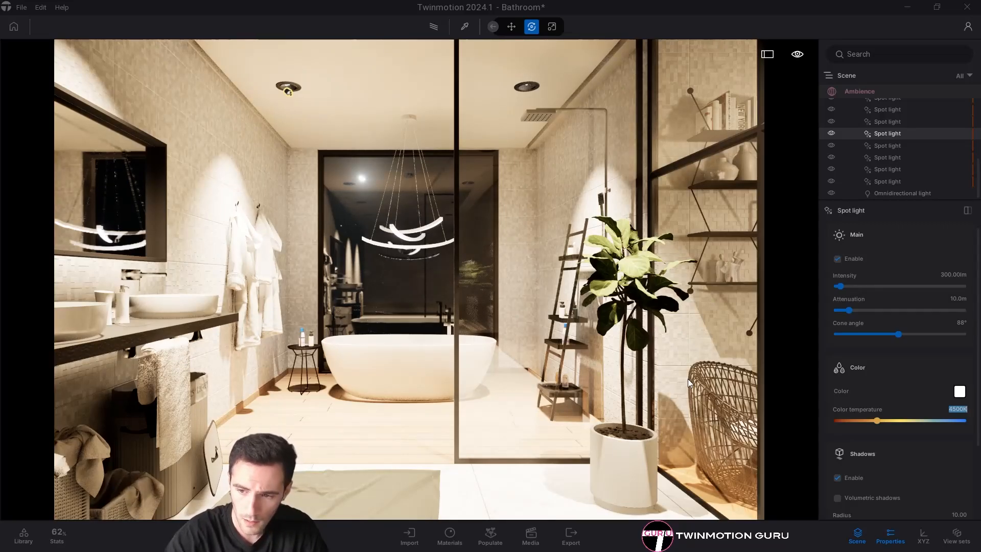
pyautogui.write('6000')
pyautogui.press('Return')
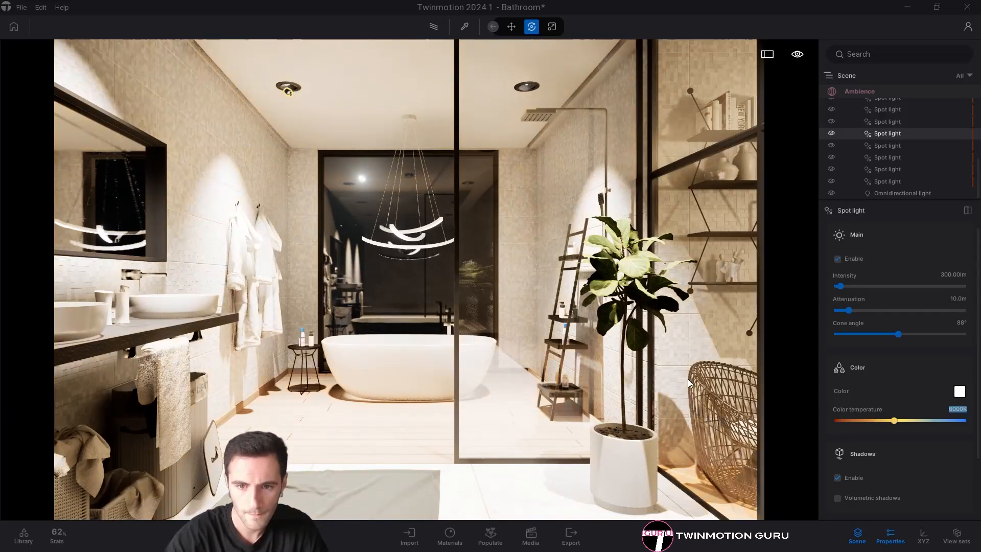
pyautogui.click(953, 275)
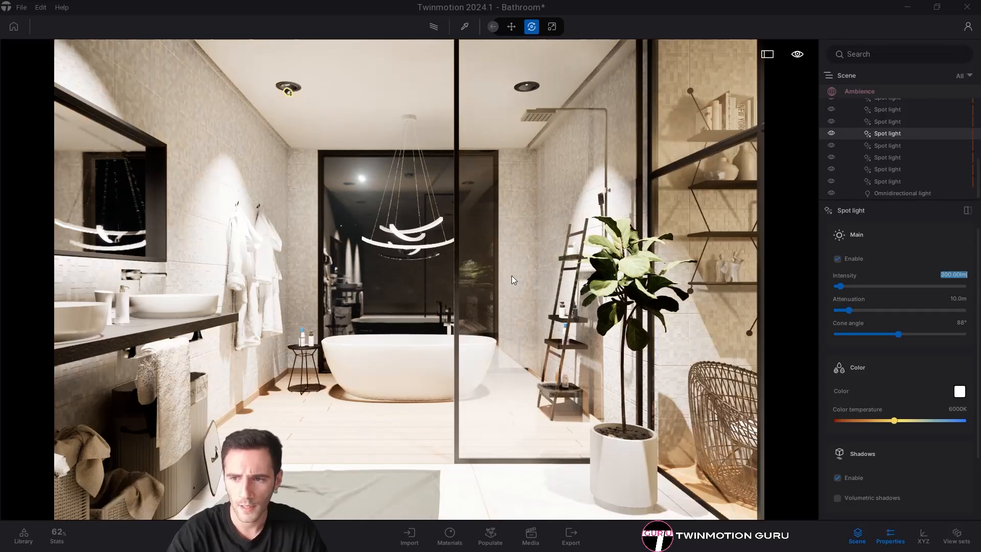
pyautogui.write('10')
pyautogui.press('Return')
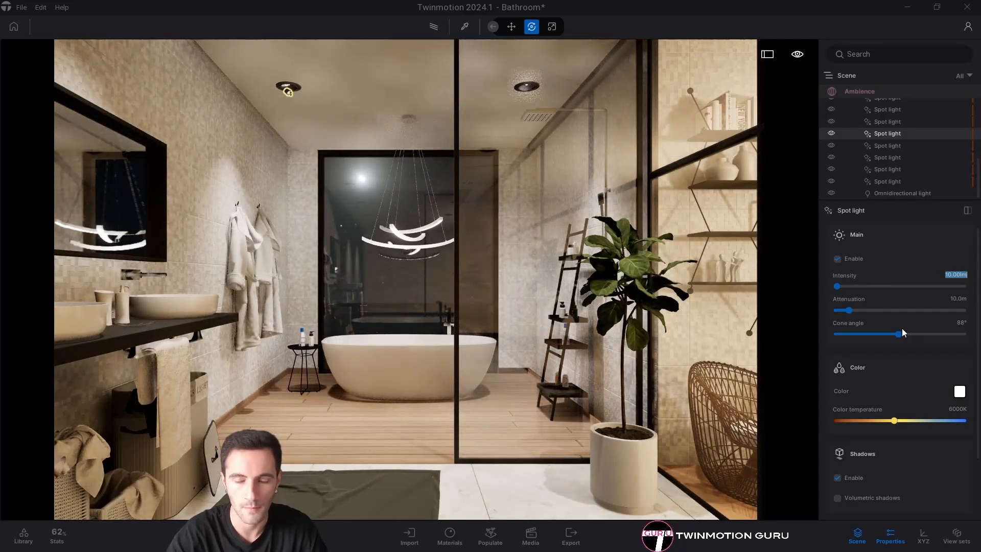
# Set the omnidirectional light to 6000 K and 10 lm, and preview the room with the path tracer.
pyautogui.click(902, 194)
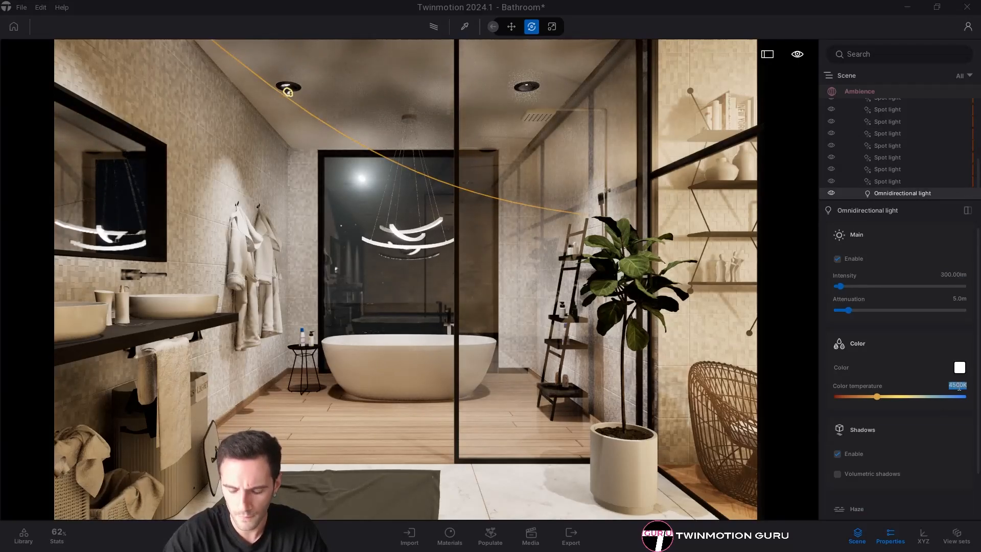
pyautogui.click(959, 385)
pyautogui.write('6000')
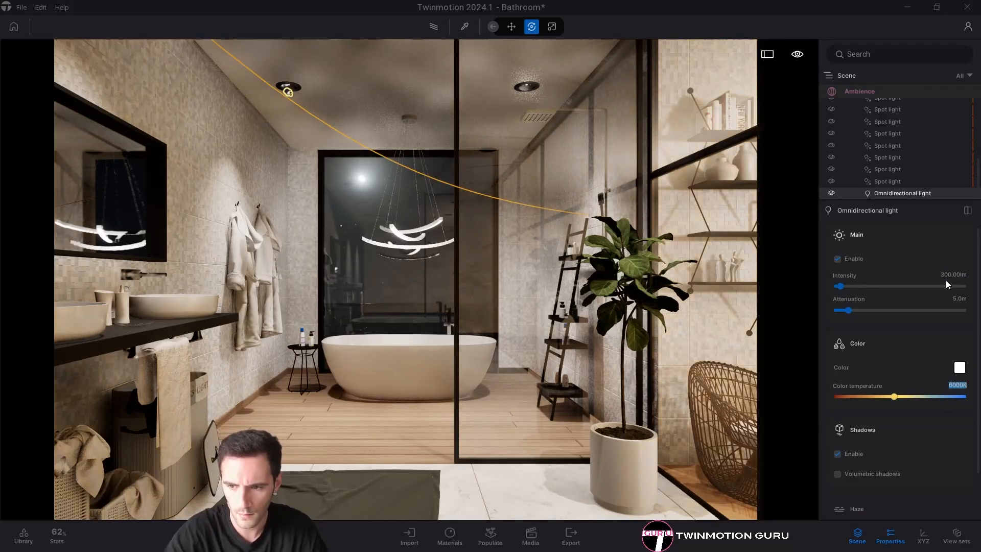
pyautogui.click(952, 274)
pyautogui.write('10')
pyautogui.press('Return')
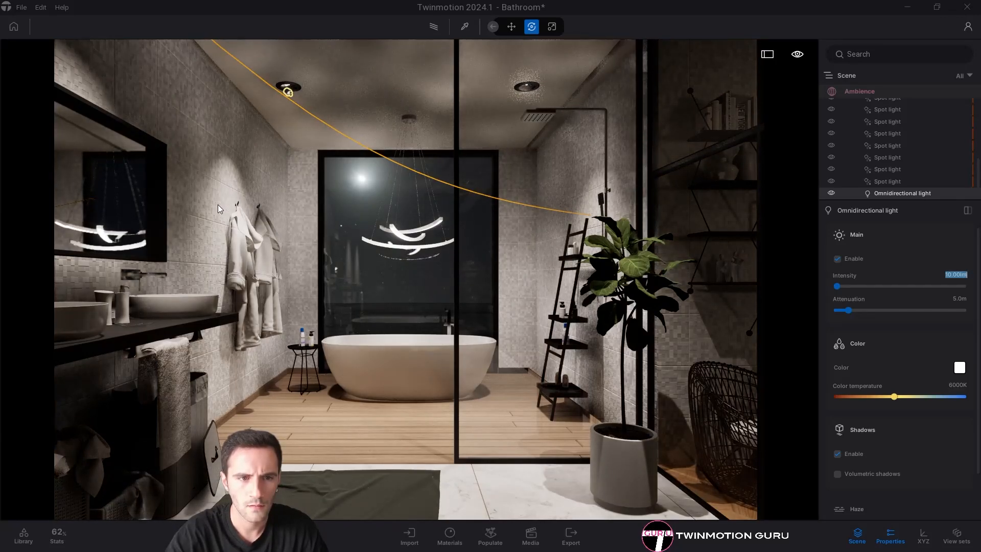
pyautogui.click(322, 230)
pyautogui.click(321, 229)
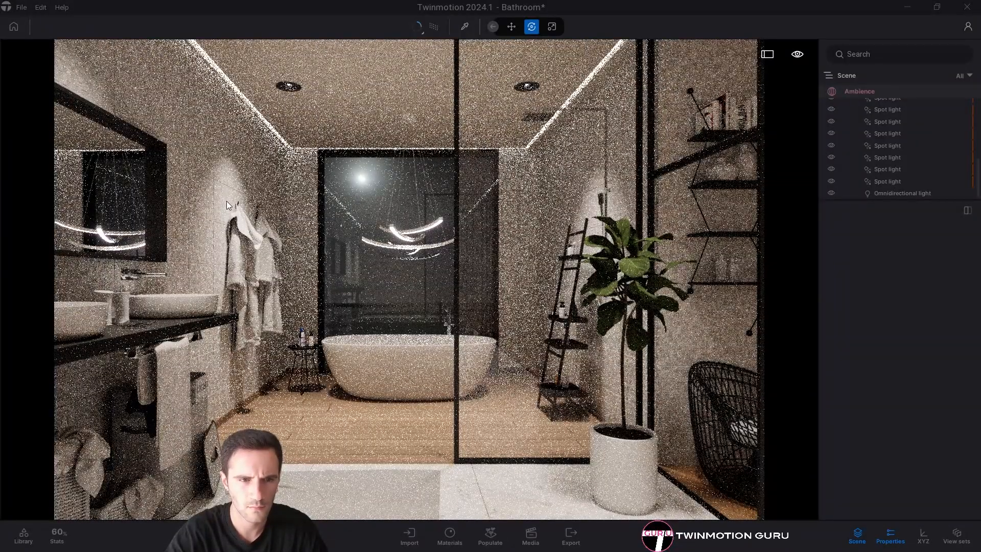
# Reduce the intensity of the ceiling spot light near the shower to 5 lm.
pyautogui.click(886, 145)
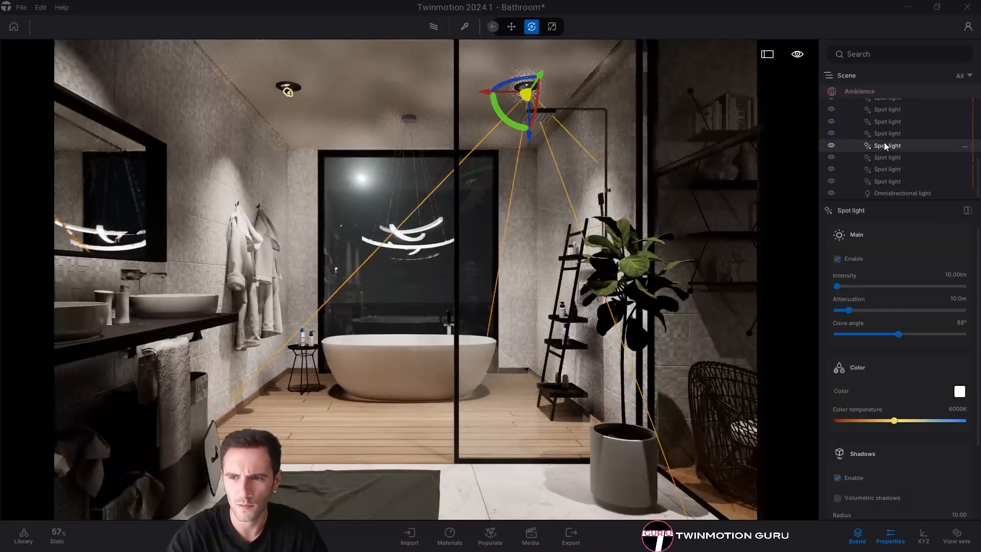
pyautogui.moveTo(931, 276); pyautogui.dragTo(556, 277)
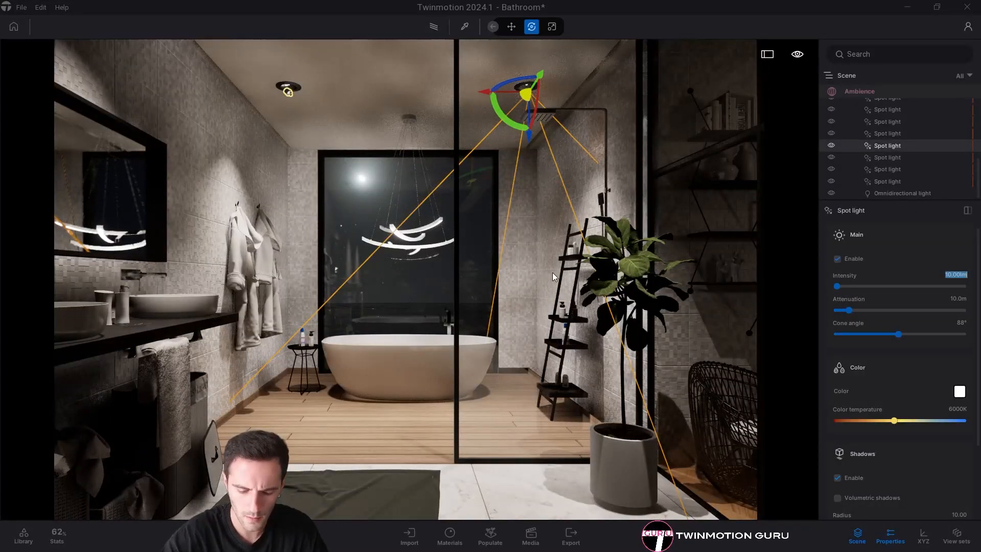
pyautogui.write('5')
pyautogui.press('Return')
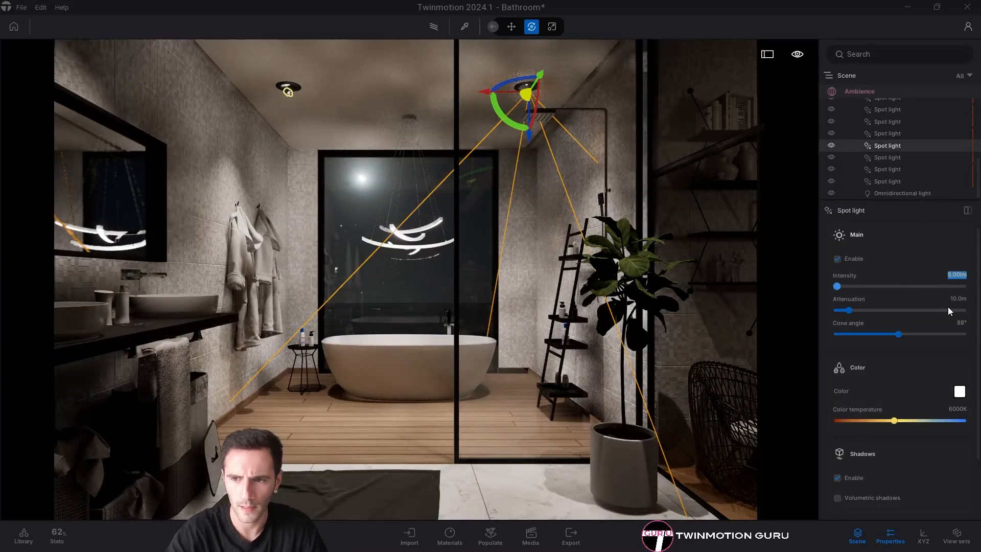
# Widen the spot light's cone angle to 120°, deselect it and turn the path tracer back on.
pyautogui.click(854, 324)
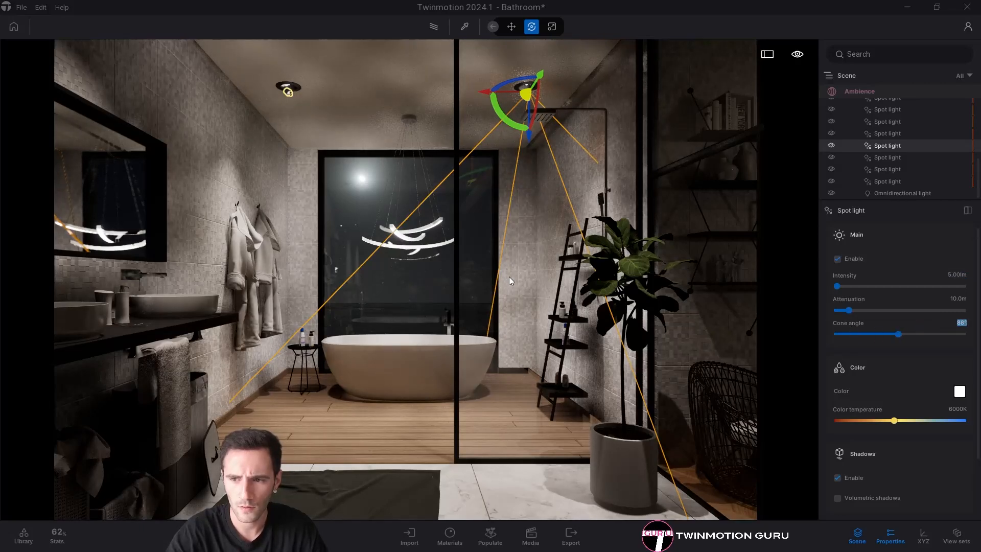
pyautogui.write('120')
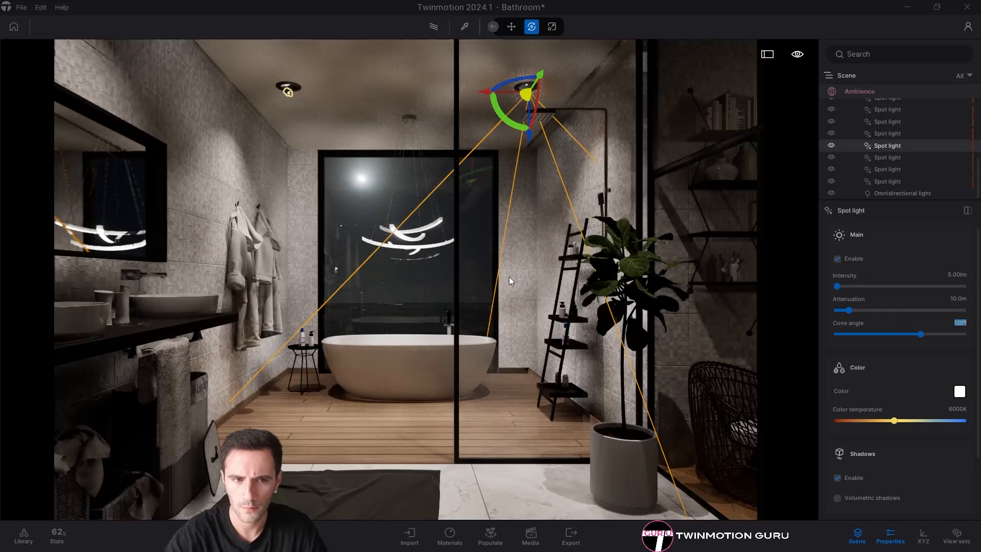
pyautogui.press('Return')
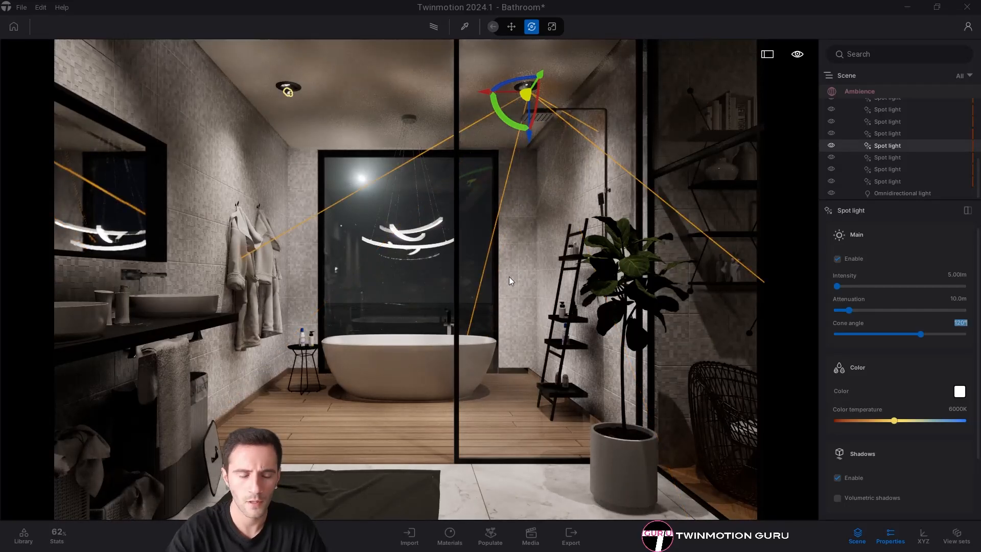
pyautogui.press('Escape')
pyautogui.press('r')
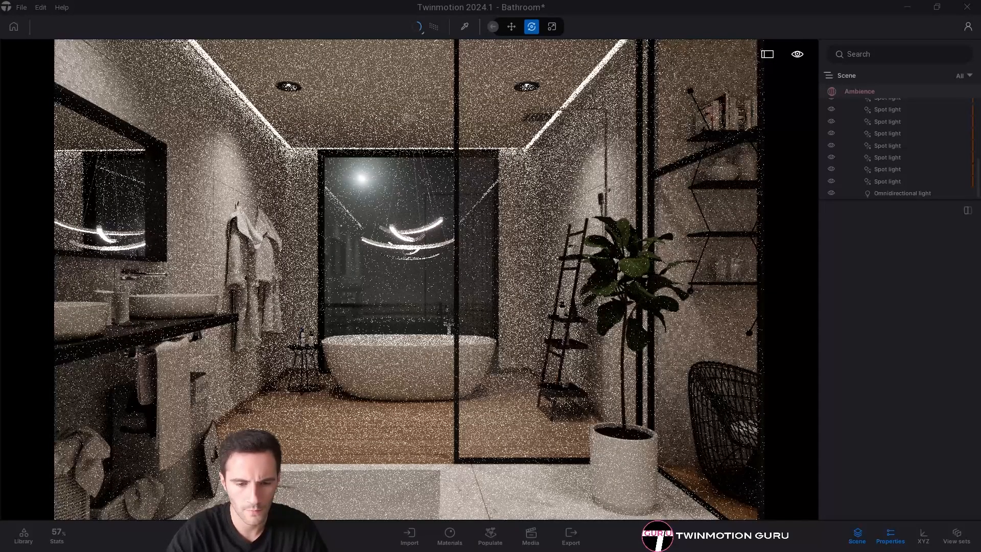
# Lower the glow of the Neon 01 material to 10 nit.
pyautogui.click(449, 537)
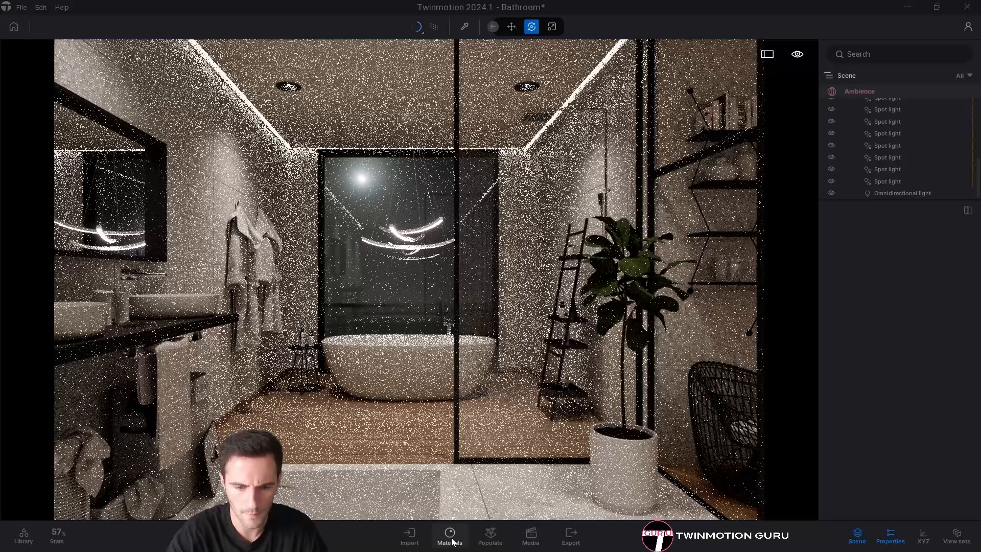
pyautogui.click(139, 436)
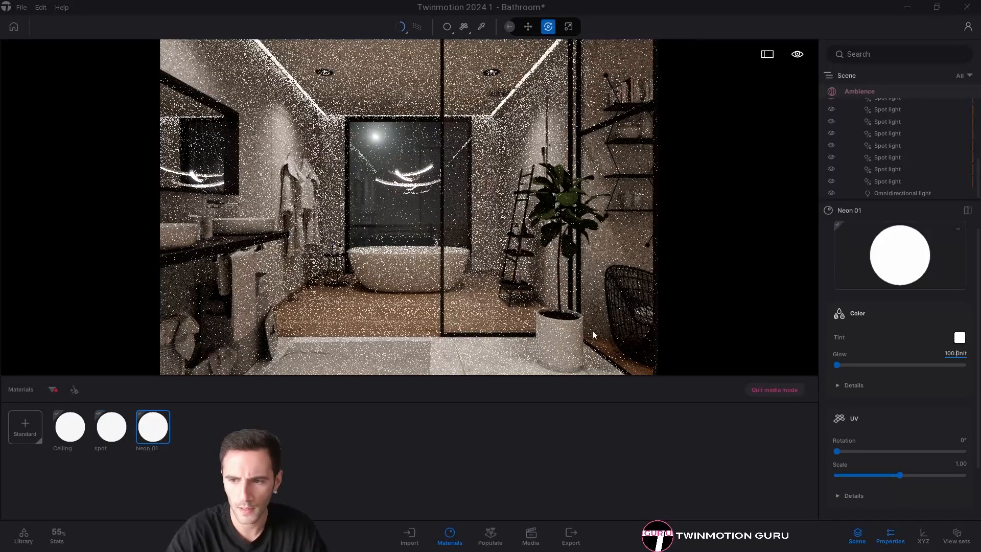
pyautogui.press('BackSpace')
pyautogui.press('Return')
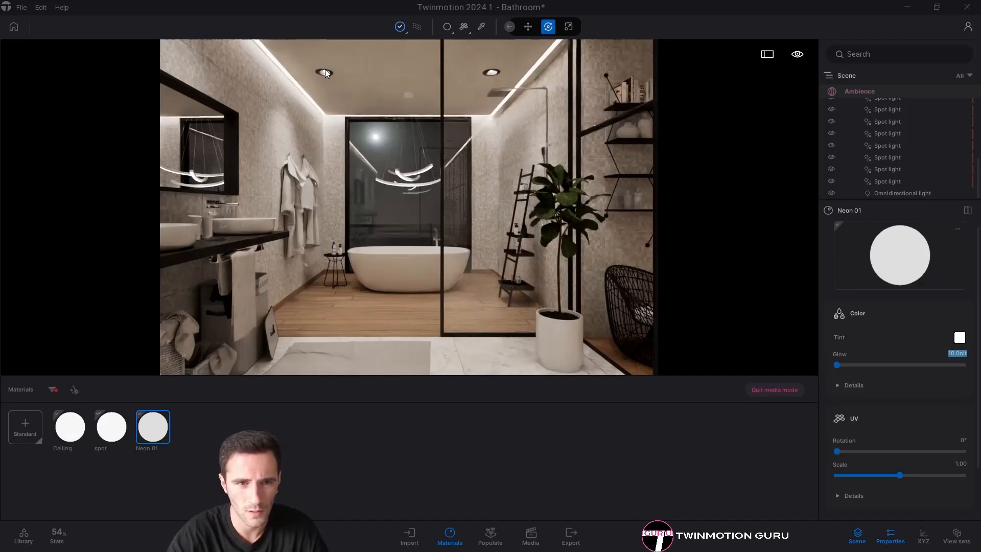
# Lower the glow of the spot material to 5 nit.
pyautogui.click(108, 428)
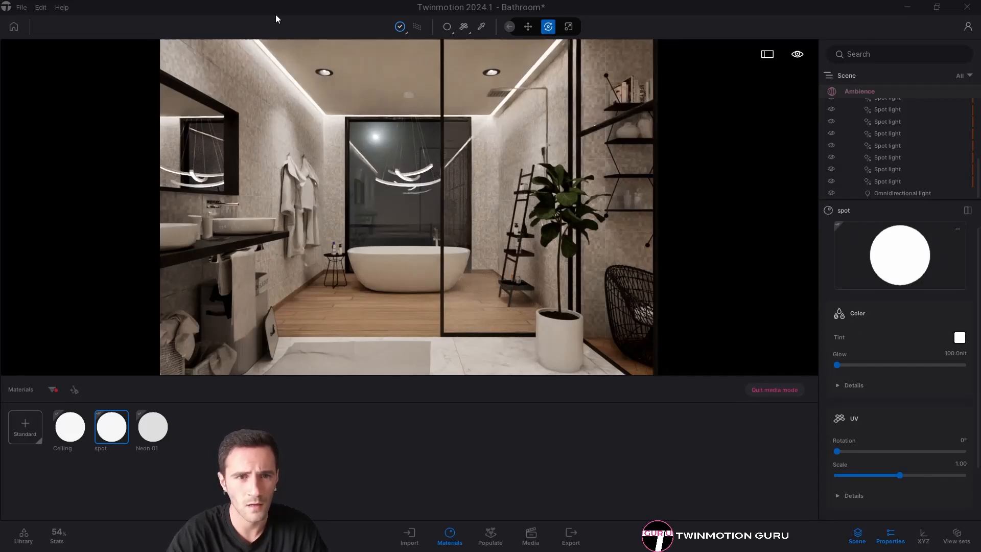
pyautogui.click(872, 352)
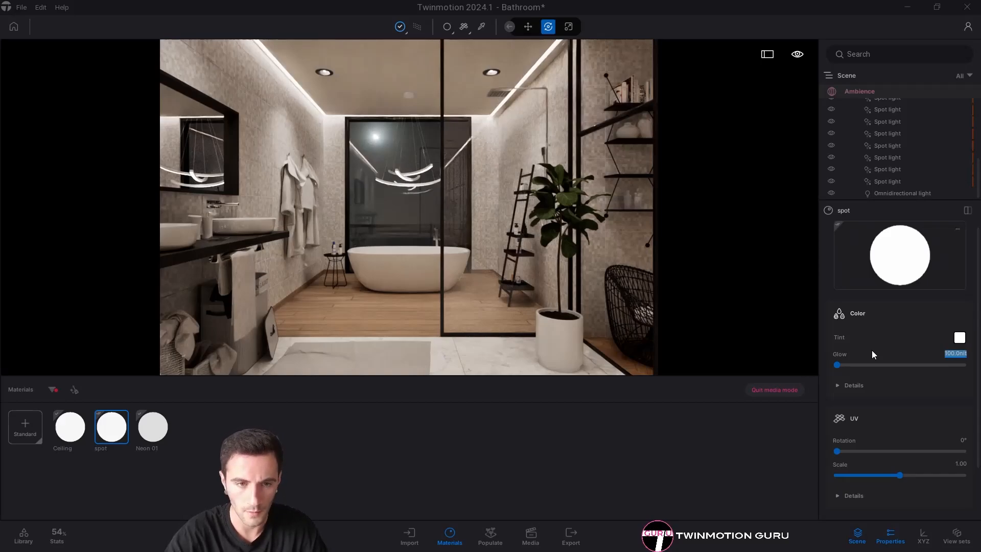
pyautogui.write('5')
pyautogui.press('Return')
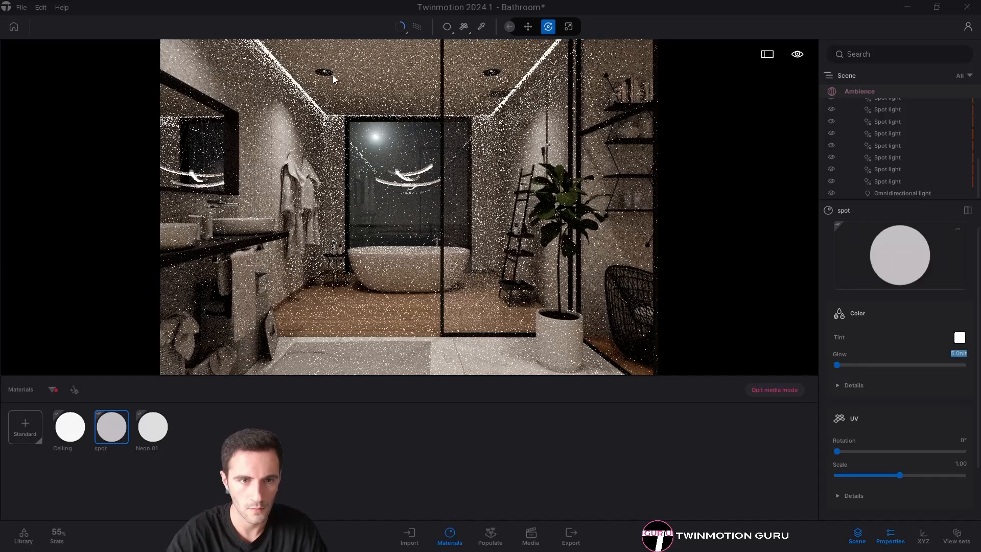
# Lower the glow of the Ceiling material to 10 nit.
pyautogui.click(78, 438)
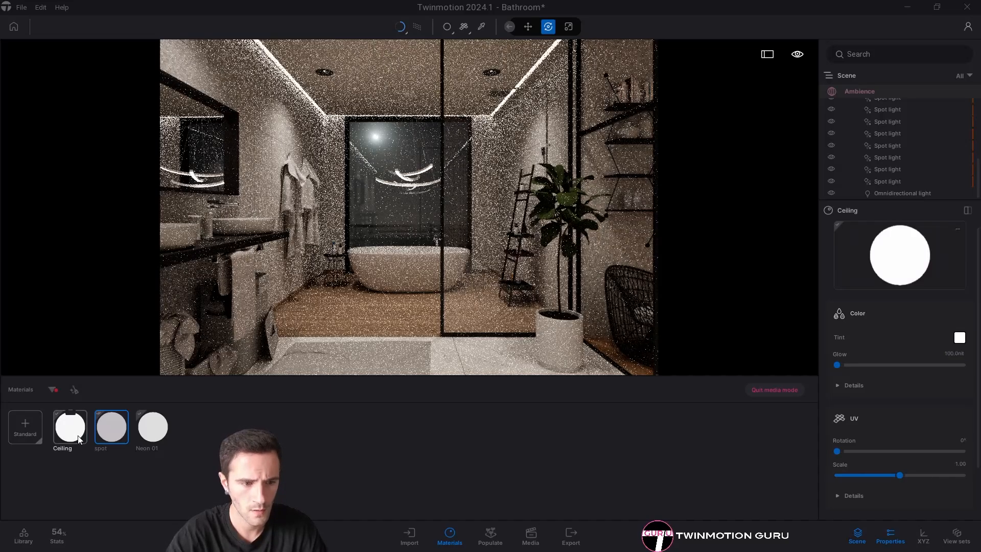
pyautogui.click(956, 353)
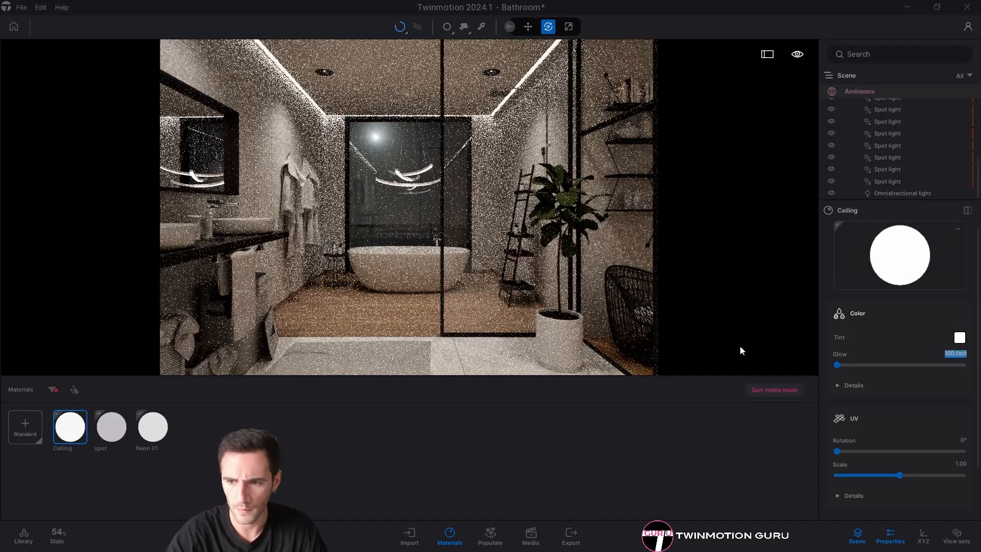
pyautogui.write('1')
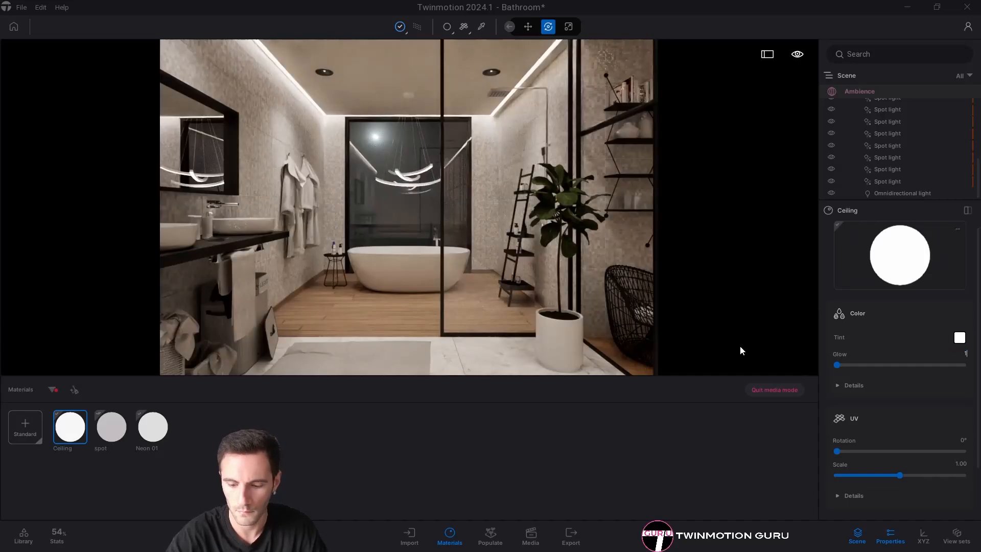
pyautogui.write('0')
pyautogui.press('Return')
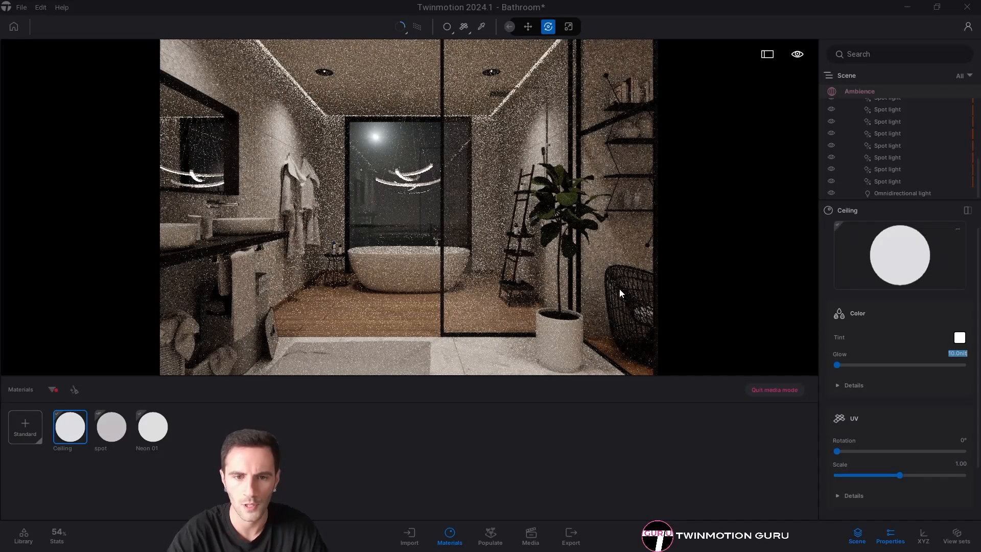
# Set Image4's local exposure to a highlight reduction of 1.25 and a shadow boost of about 0.76.
pyautogui.click(876, 90)
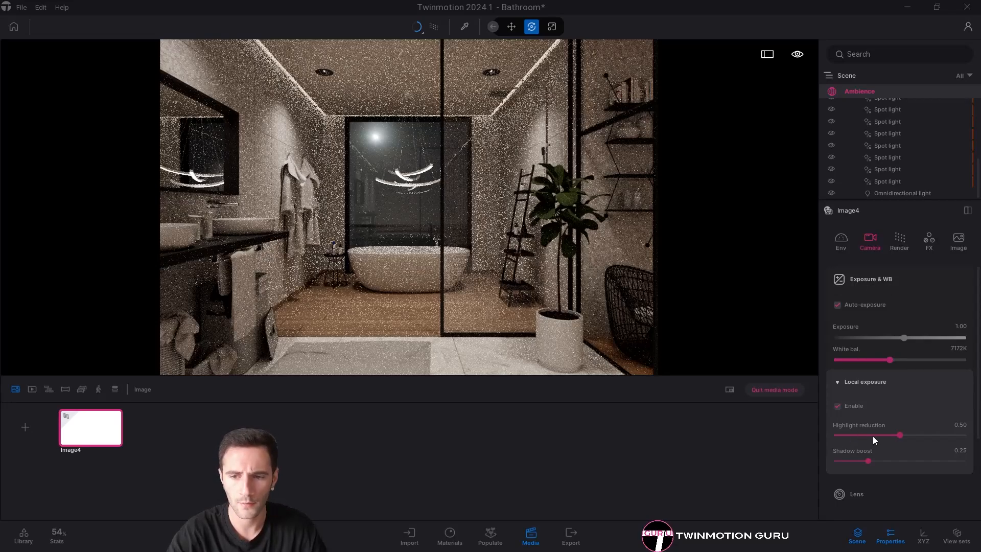
pyautogui.click(869, 461)
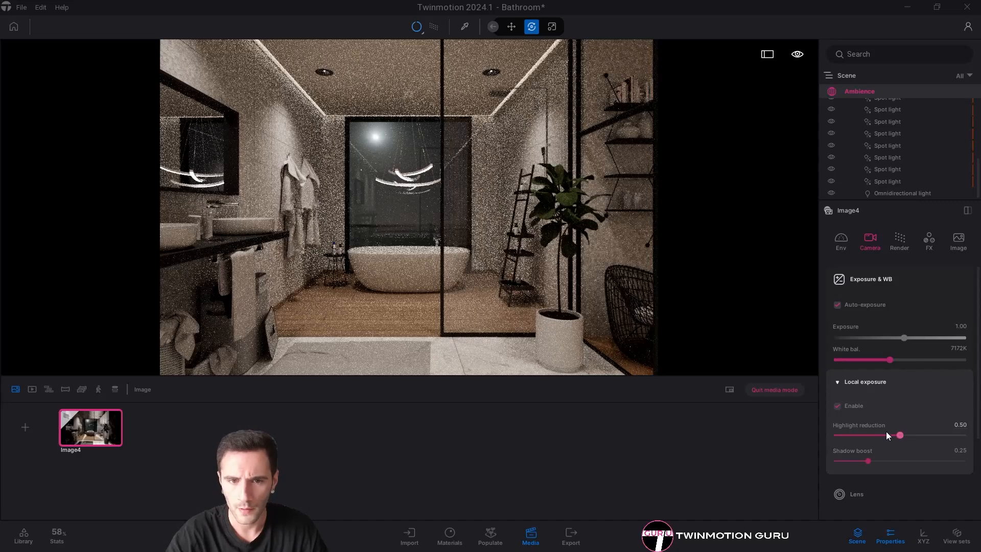
pyautogui.moveTo(899, 435)
pyautogui.mouseDown()
pyautogui.moveTo(978, 445)
pyautogui.moveTo(696, 433)
pyautogui.moveTo(971, 442)
pyautogui.mouseUp()
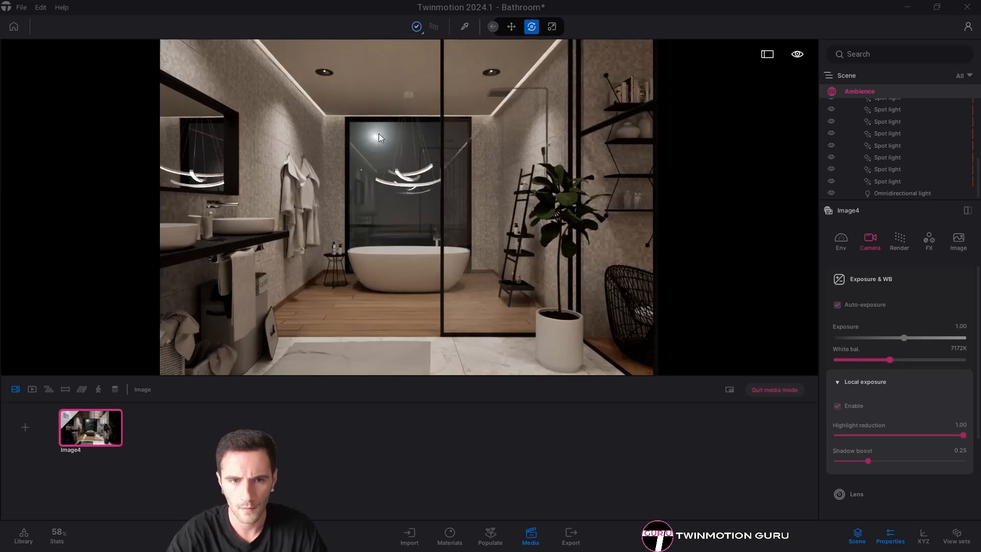
pyautogui.click(959, 425)
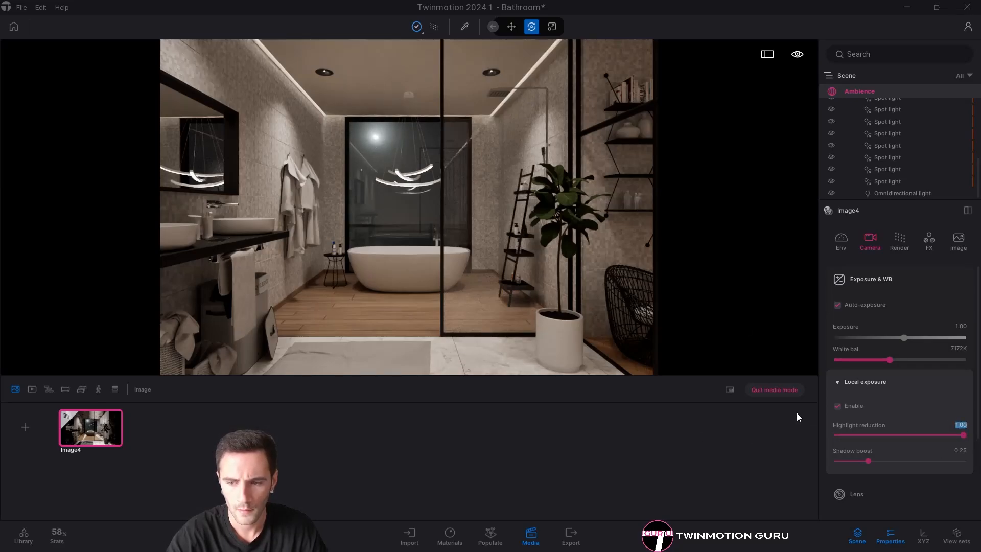
pyautogui.write('1.25')
pyautogui.press('Return')
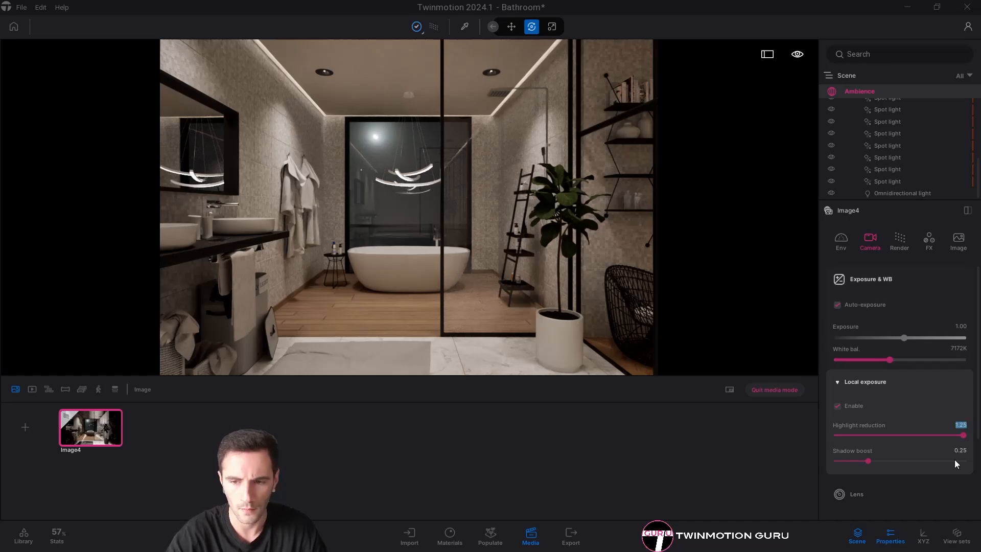
pyautogui.moveTo(869, 460); pyautogui.dragTo(929, 461)
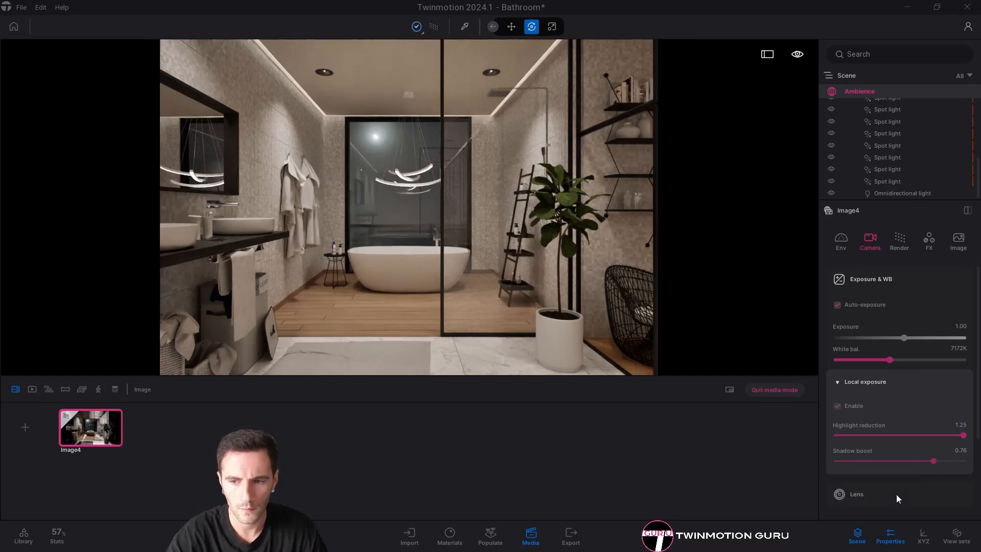
# Turn off auto-exposure for Image4 and set its exposure to 8.
pyautogui.click(847, 305)
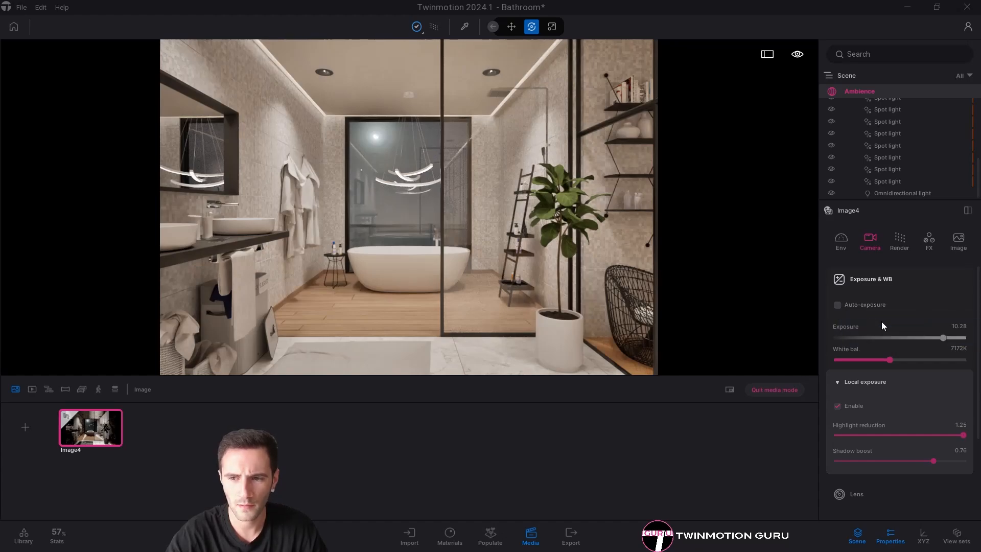
pyautogui.click(953, 326)
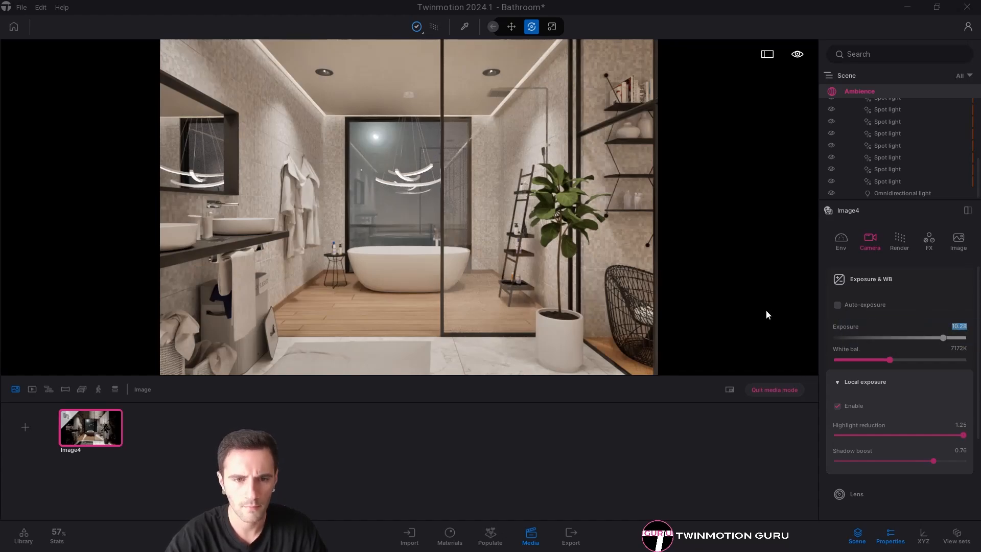
pyautogui.write('8')
pyautogui.press('Return')
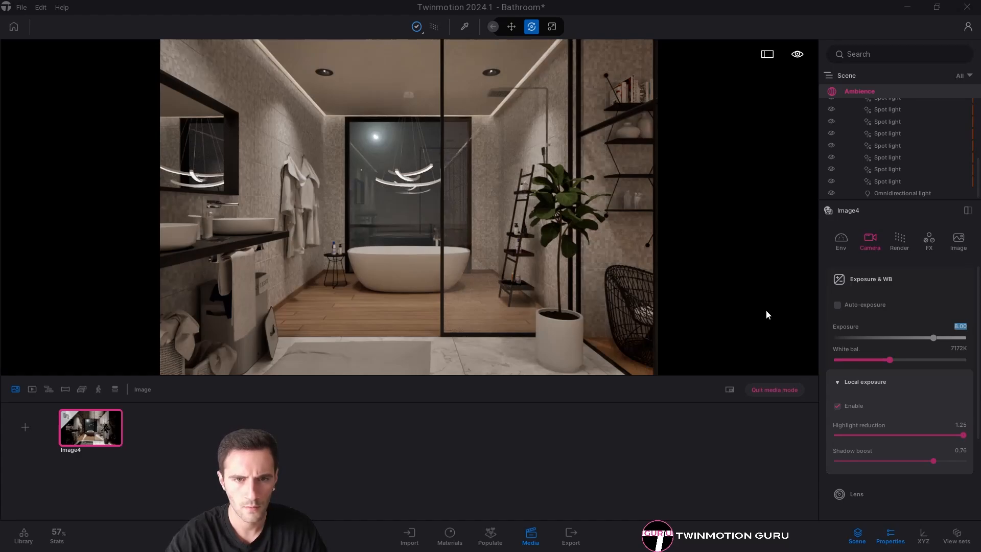
# Set the white balance of Image4 to 7000 K.
pyautogui.moveTo(889, 361); pyautogui.dragTo(889, 361)
pyautogui.click(958, 348)
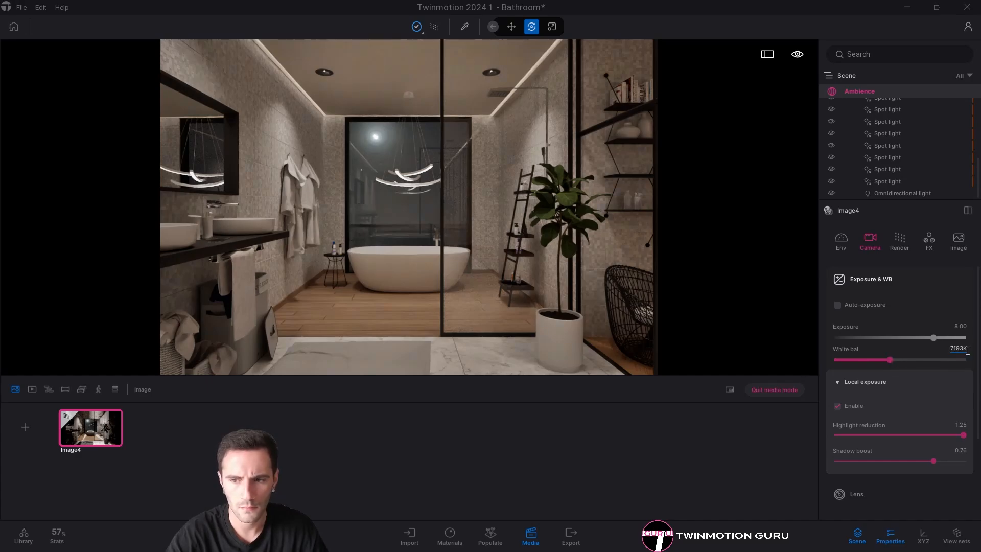
pyautogui.write('7000')
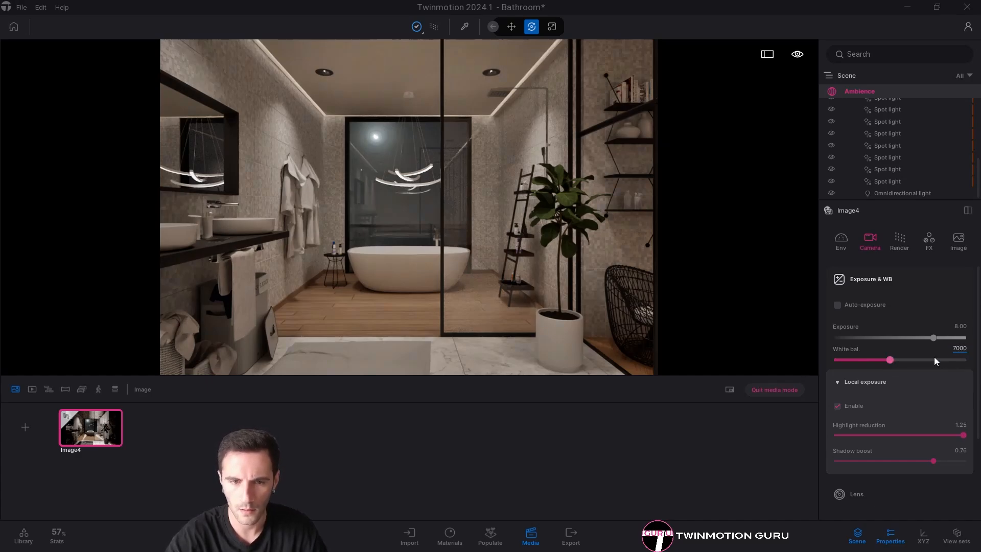
pyautogui.press('Return')
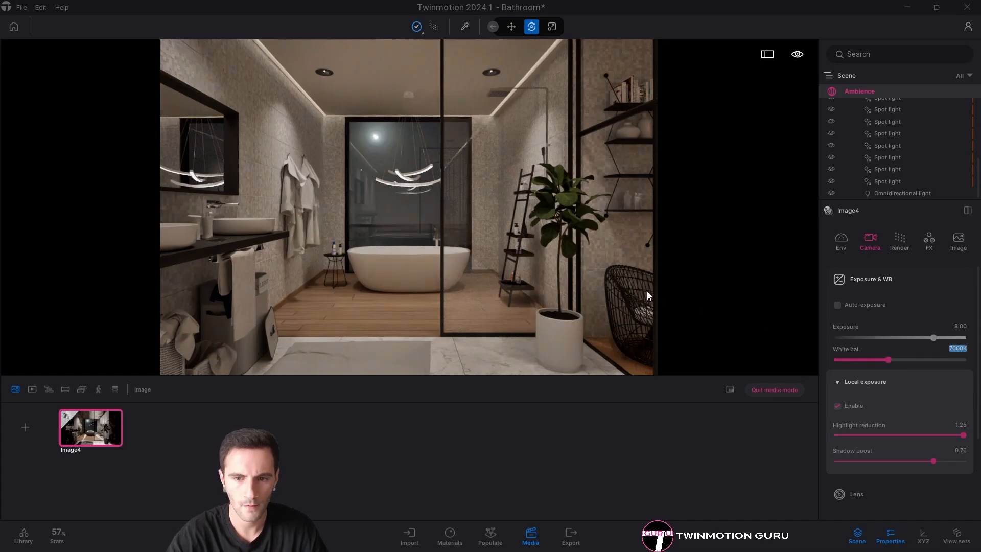
pyautogui.click(621, 291)
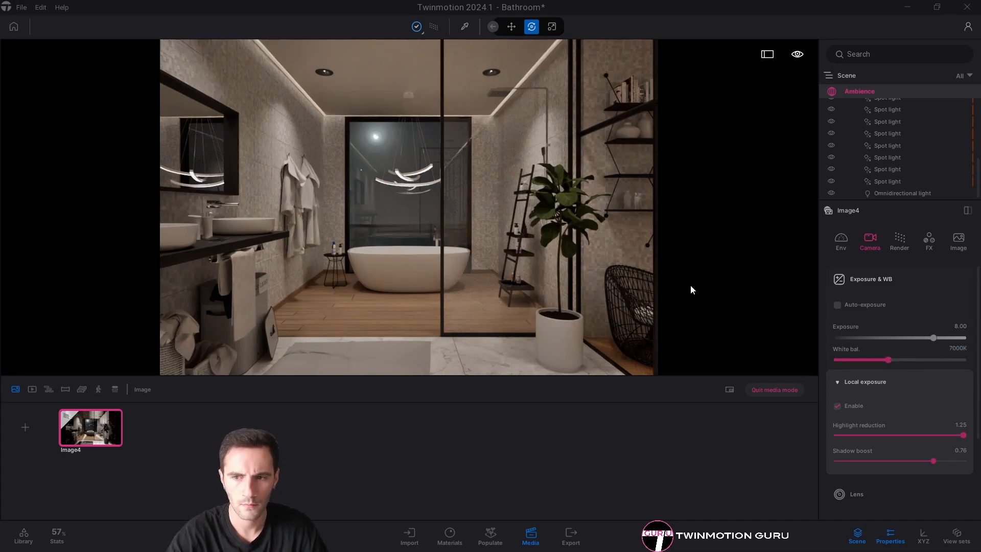
# Adjust Image4's color grading to 55% contrast and 45% saturation.
pyautogui.click(931, 236)
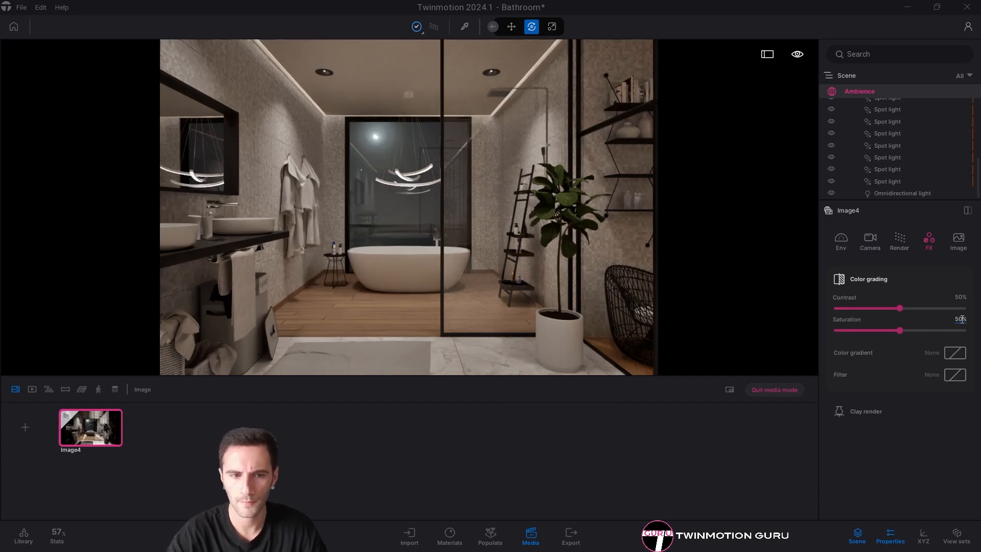
pyautogui.click(961, 297)
pyautogui.write('5')
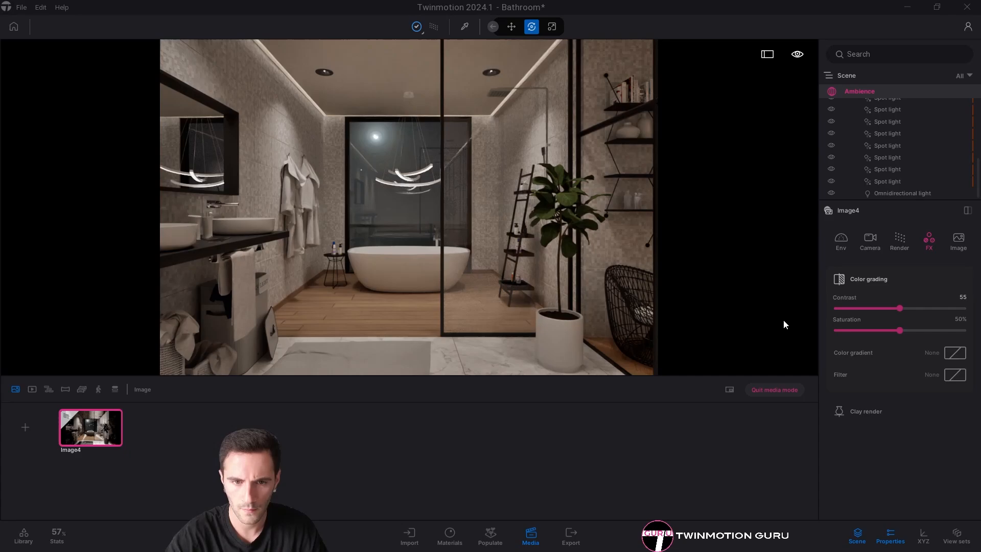
pyautogui.write('5')
pyautogui.press('Return')
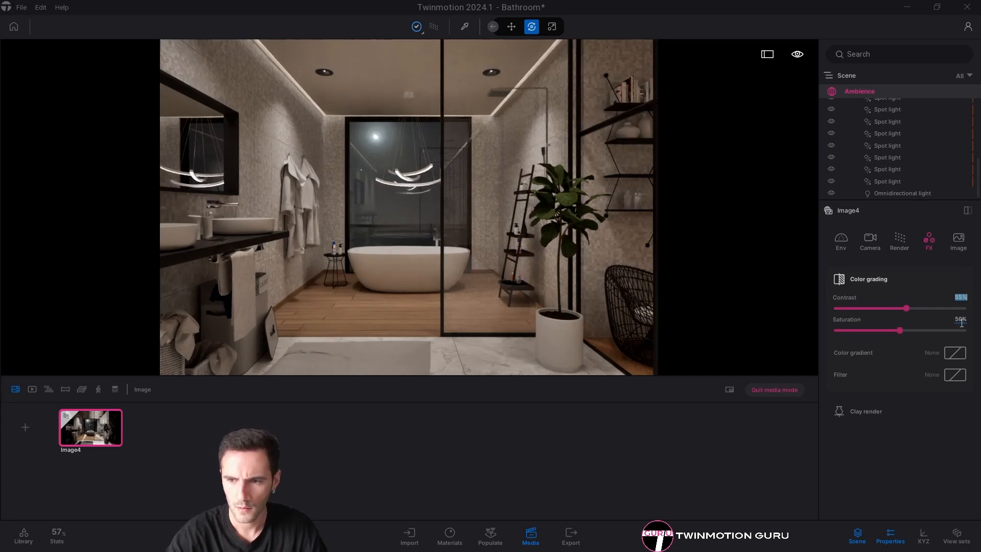
pyautogui.press('Tab')
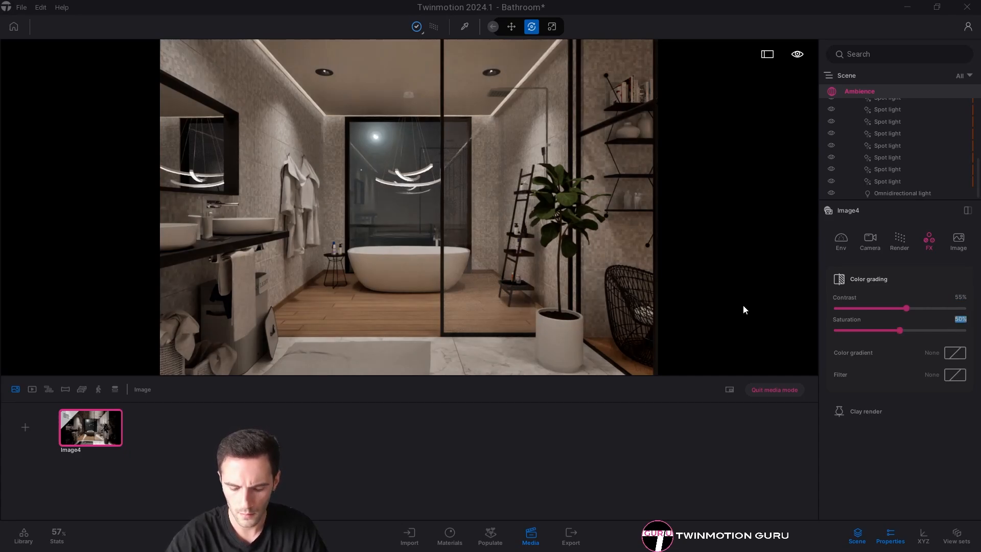
pyautogui.write('45')
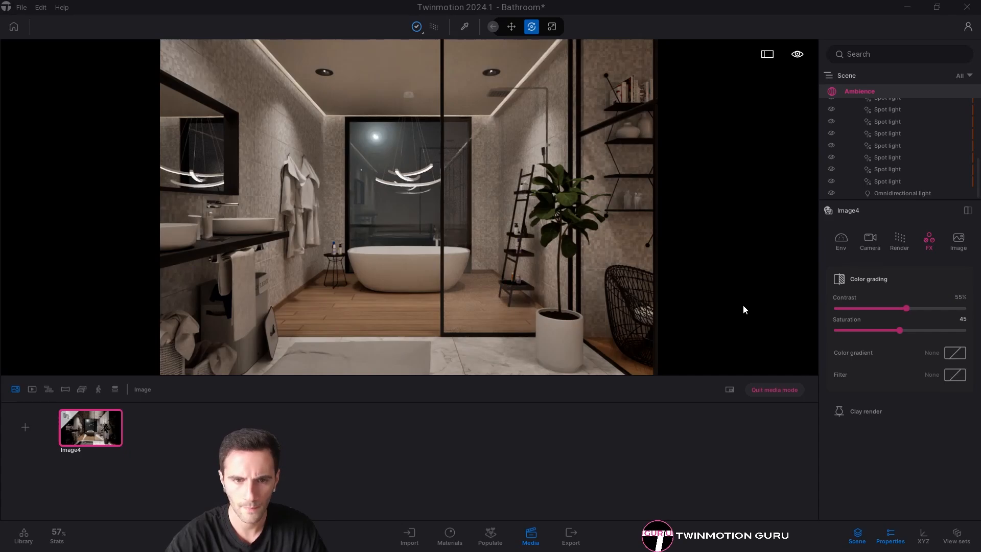
pyautogui.press('Return')
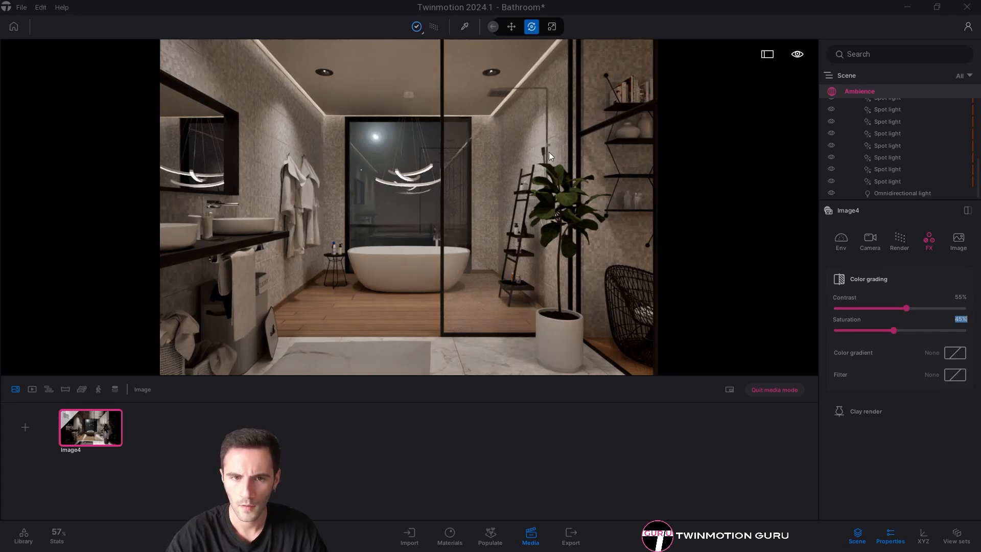
# Quit media mode and reopen Image4 with the path tracer turned off.
pyautogui.click(471, 210)
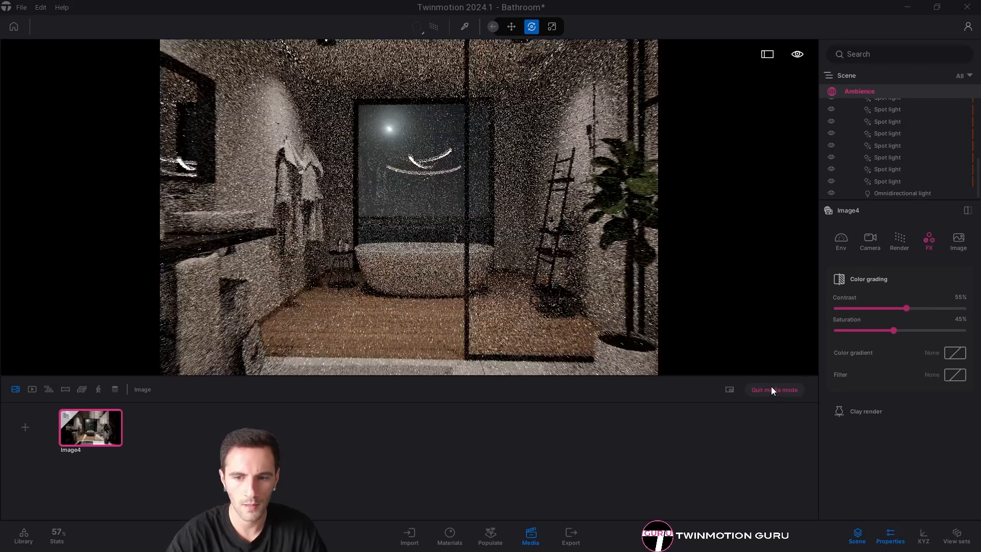
pyautogui.click(771, 390)
pyautogui.scroll(5, 612, 338)
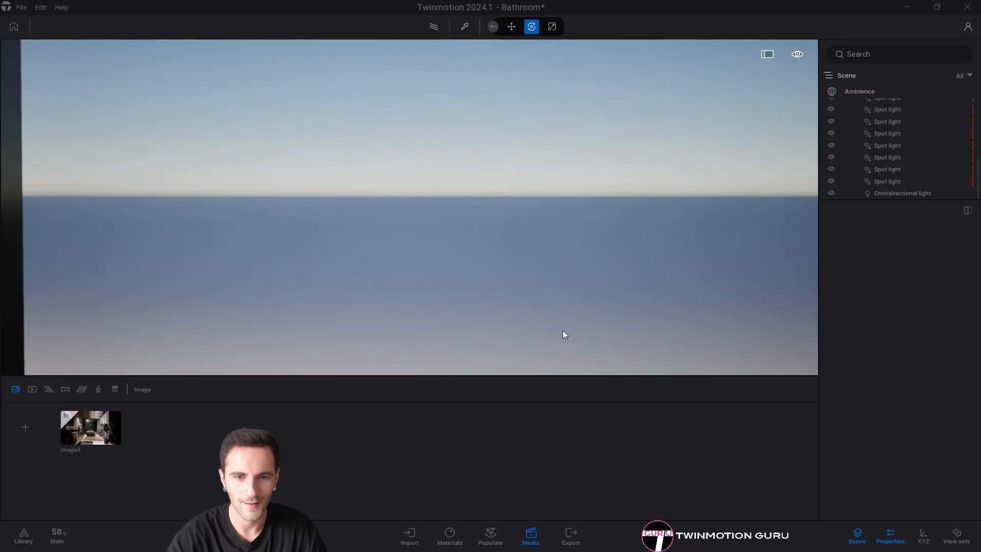
pyautogui.click(98, 438)
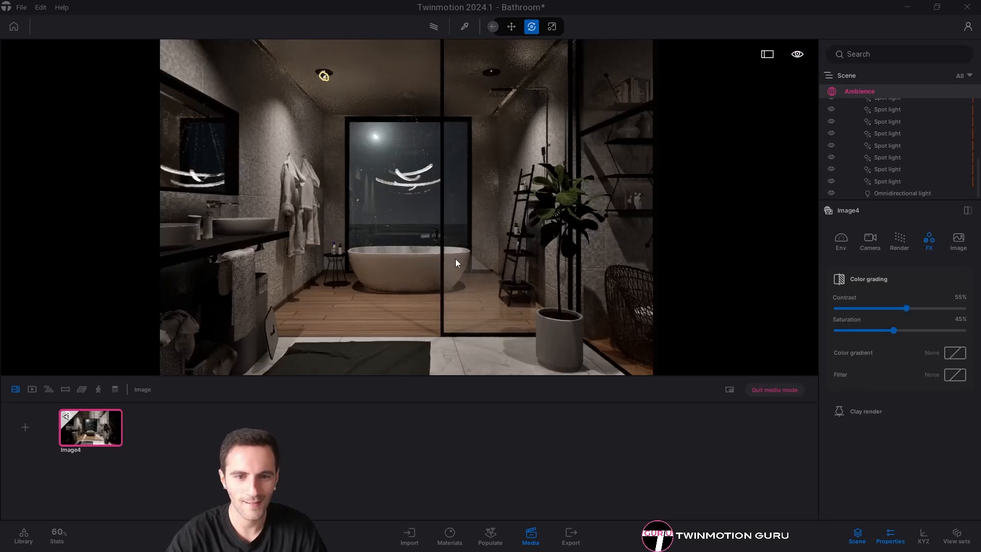
# Place Sail boat 01 from the library's boats on the sea outside the window, near the moon's reflection.
pyautogui.scroll(5, 455, 259)
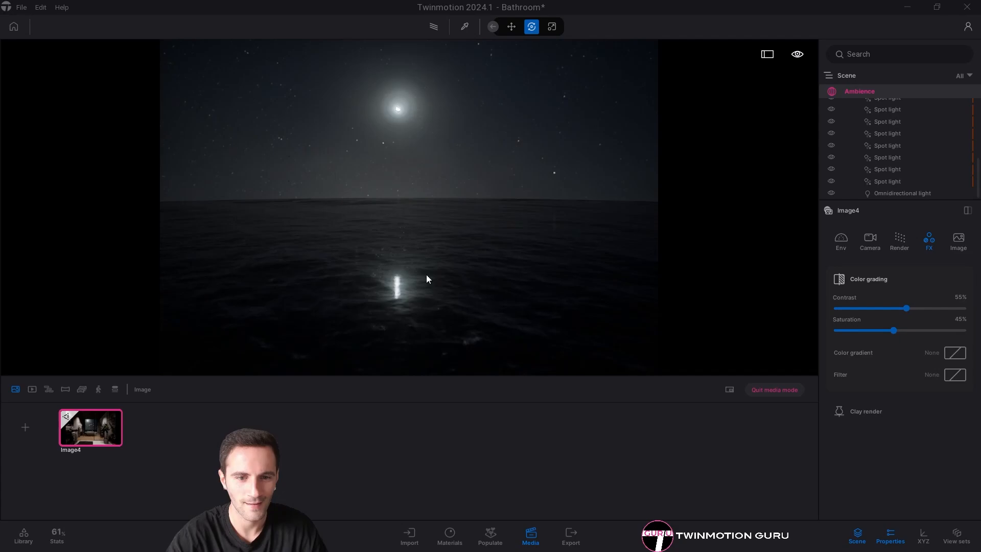
pyautogui.click(23, 535)
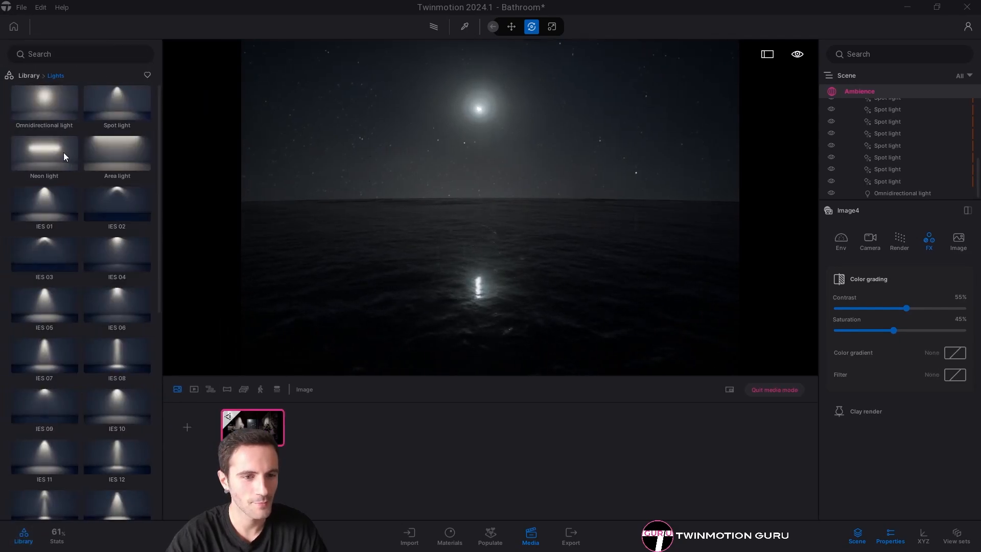
pyautogui.click(28, 75)
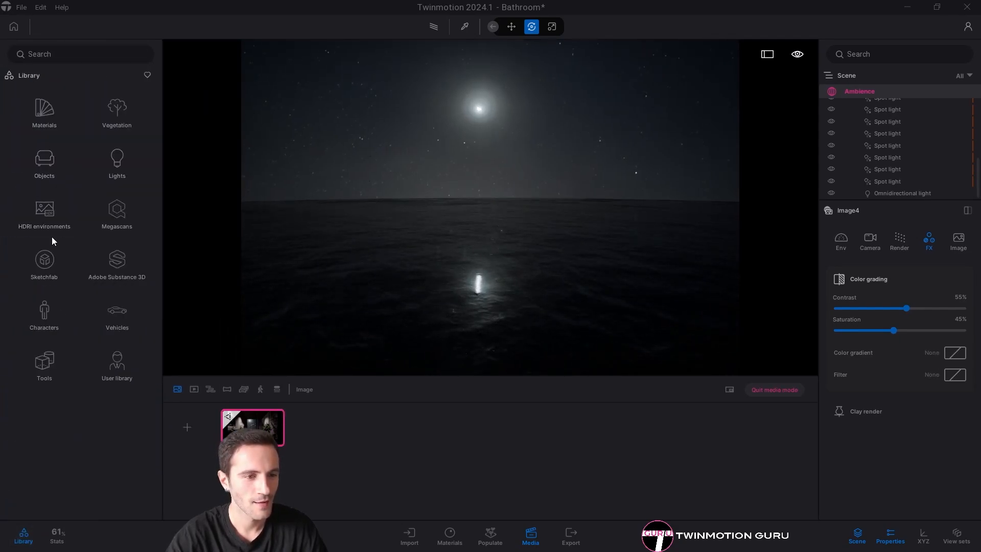
pyautogui.click(108, 317)
pyautogui.click(51, 155)
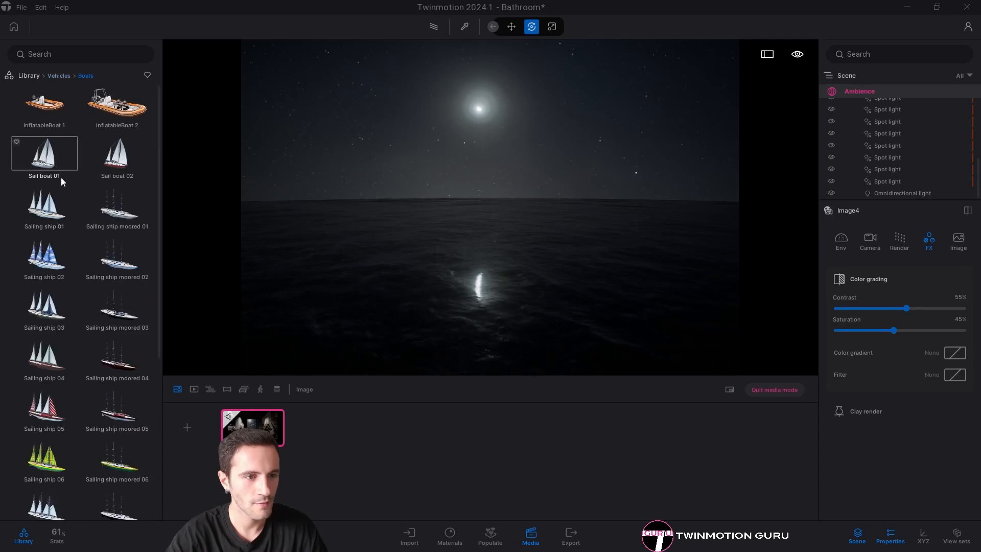
pyautogui.scroll(-2, 60, 259)
pyautogui.scroll(1, 53, 230)
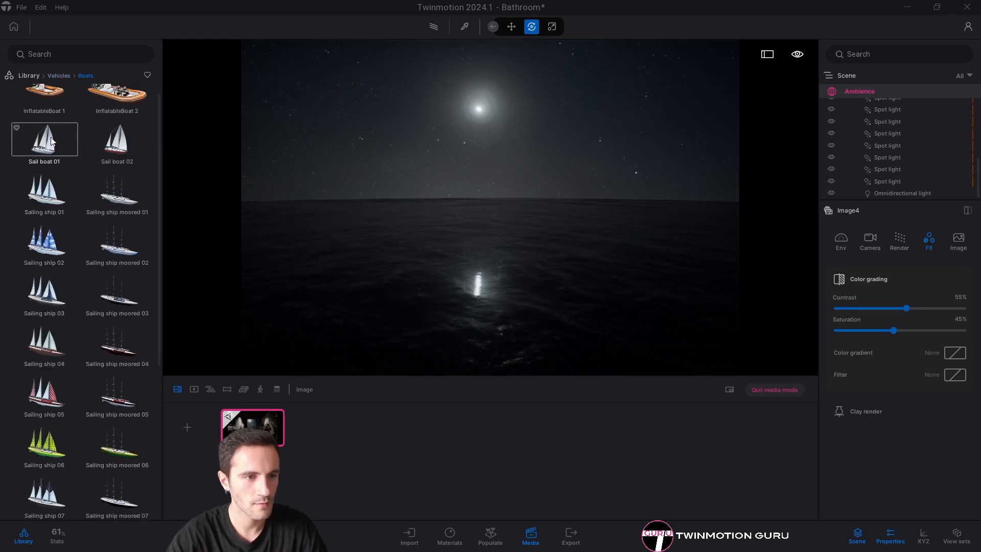
pyautogui.moveTo(51, 142); pyautogui.dragTo(507, 251)
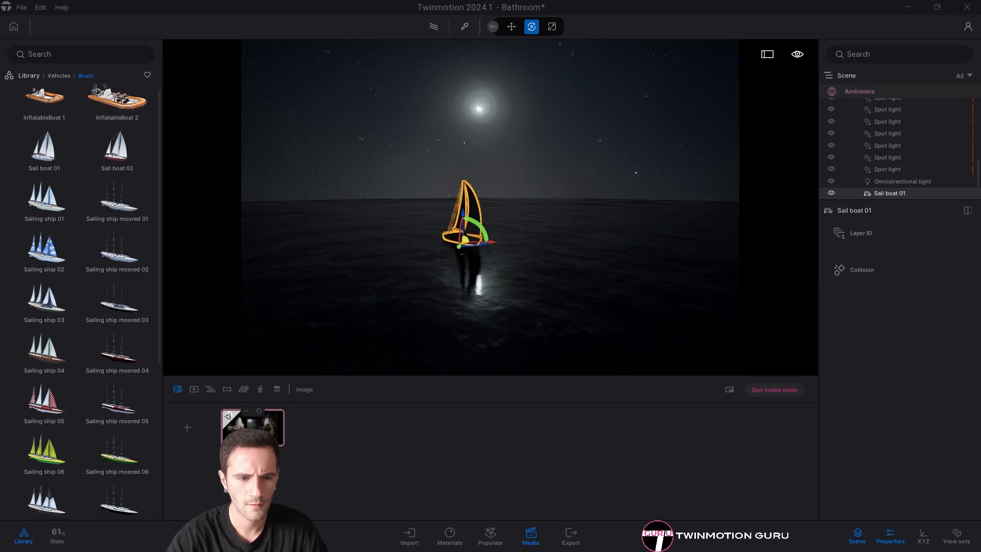
# Adjust the sailboat's position outside the window from Image4's view, deselect it and reopen Image4.
pyautogui.click(253, 427)
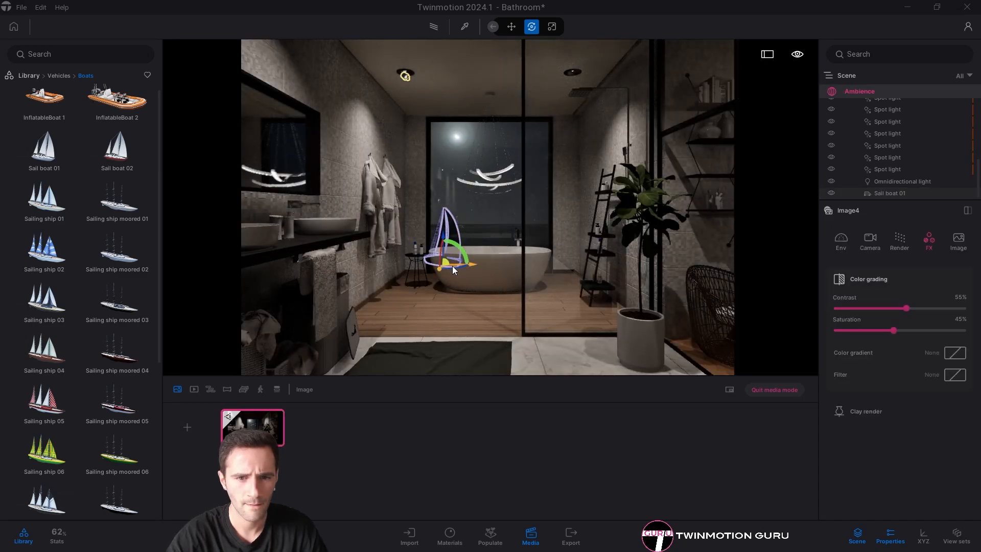
pyautogui.moveTo(452, 266); pyautogui.dragTo(474, 259)
pyautogui.press('space')
pyautogui.press('Escape')
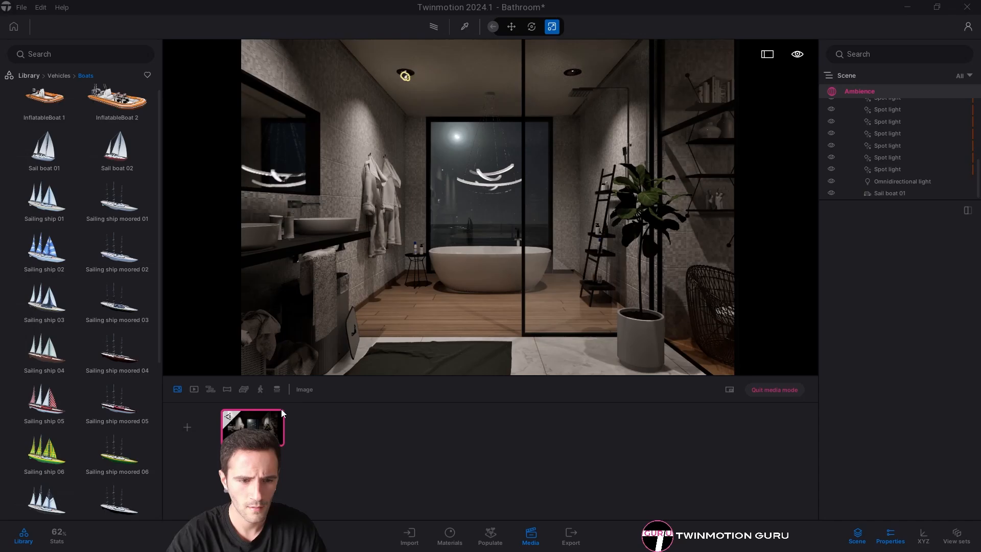
pyautogui.click(256, 433)
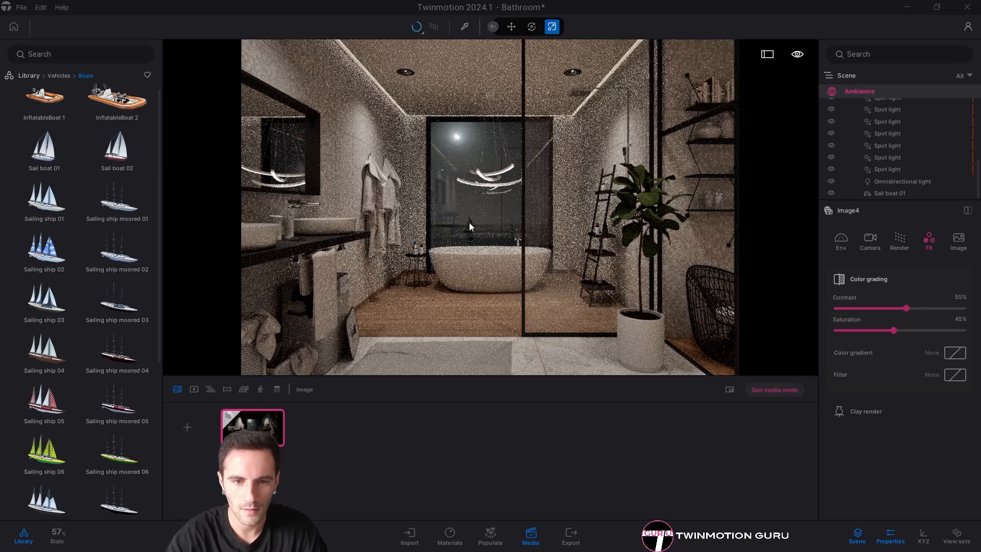
pyautogui.click(763, 390)
pyautogui.click(571, 536)
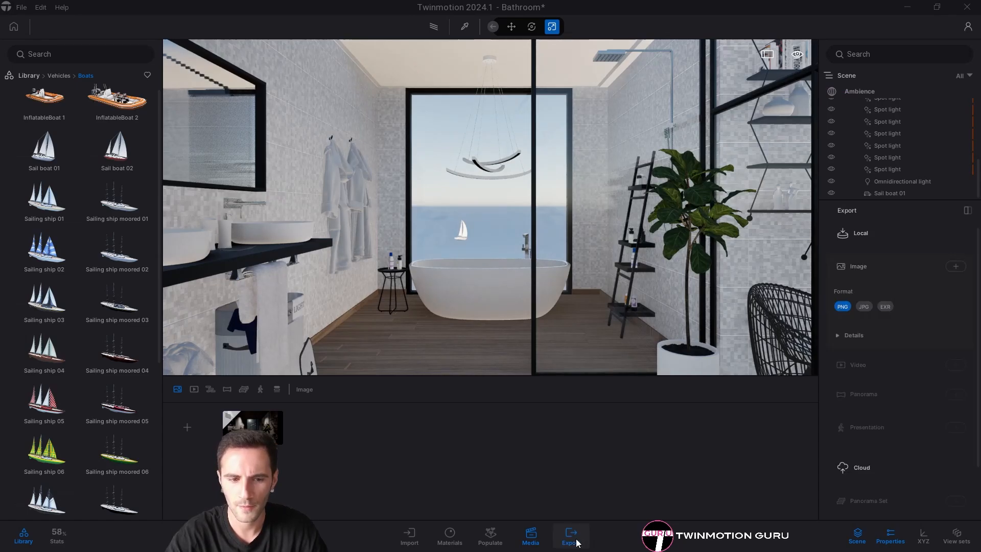
pyautogui.click(953, 266)
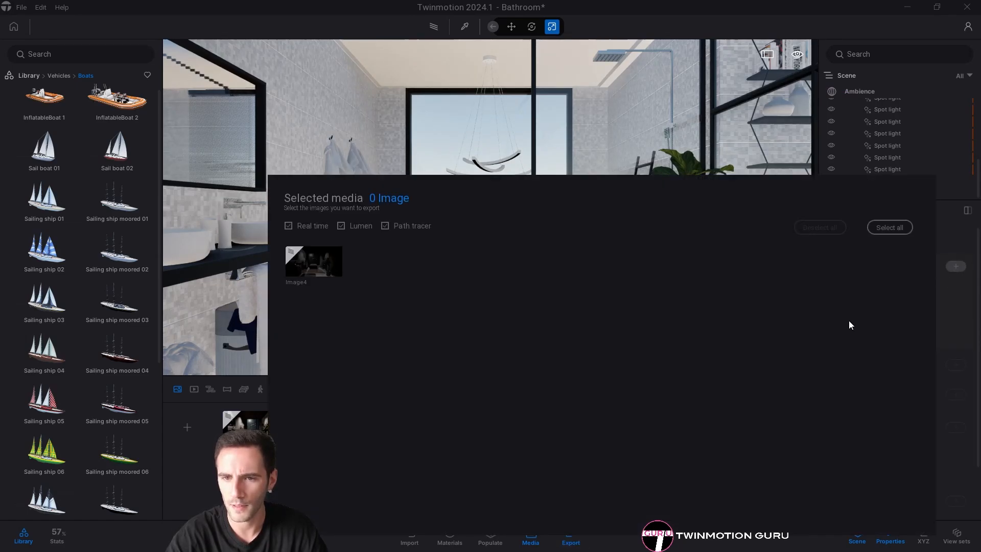
pyautogui.click(208, 289)
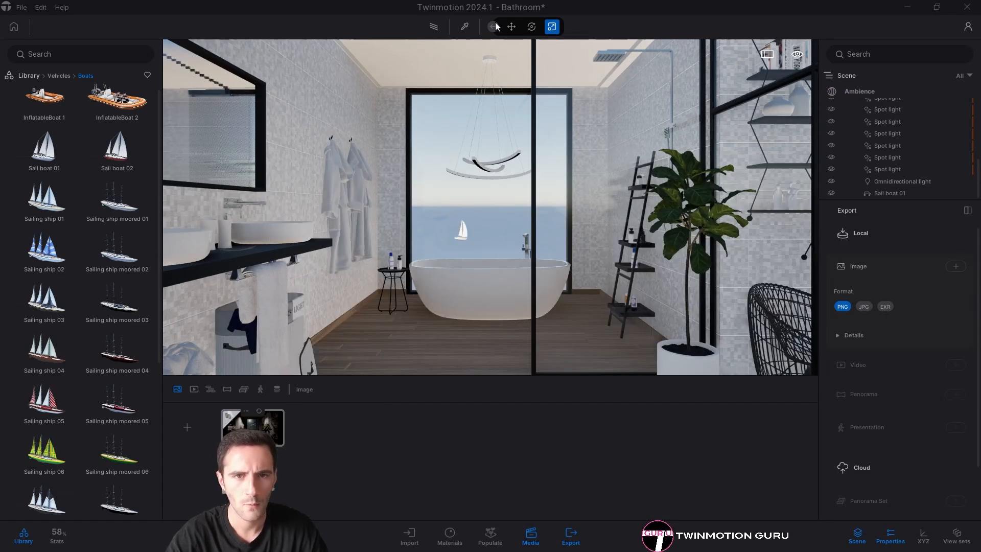
# Check the path tracer quality preset in Image4 and quit media mode.
pyautogui.click(253, 427)
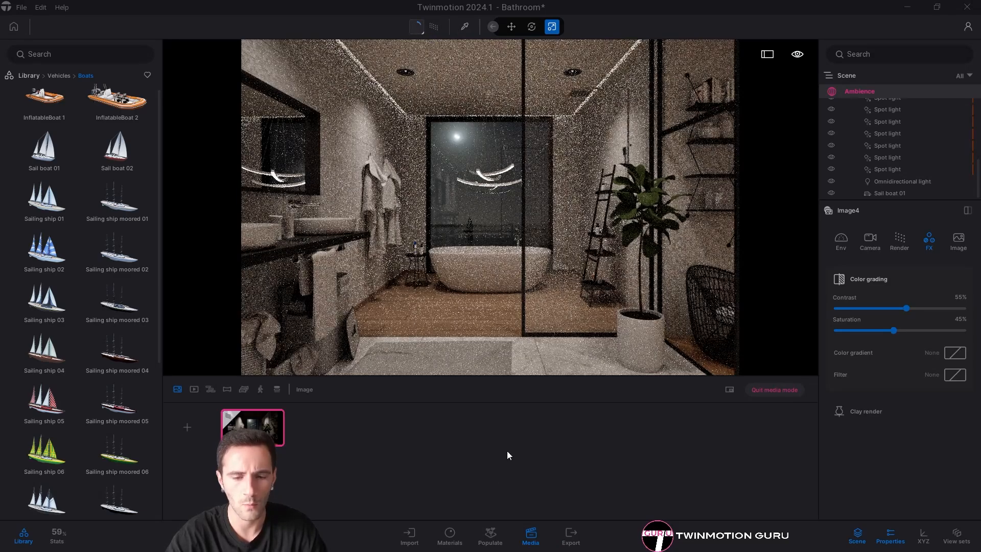
pyautogui.click(417, 27)
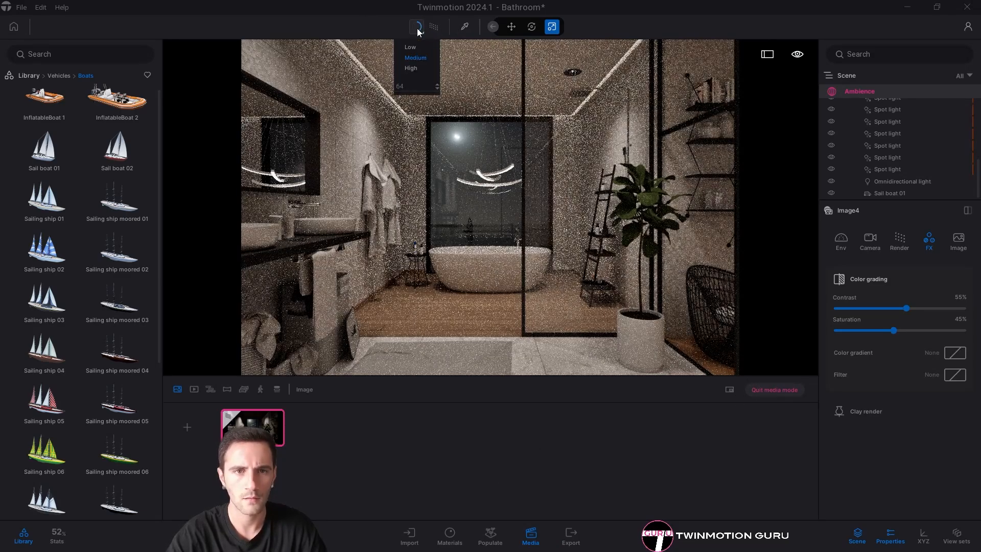
pyautogui.click(773, 390)
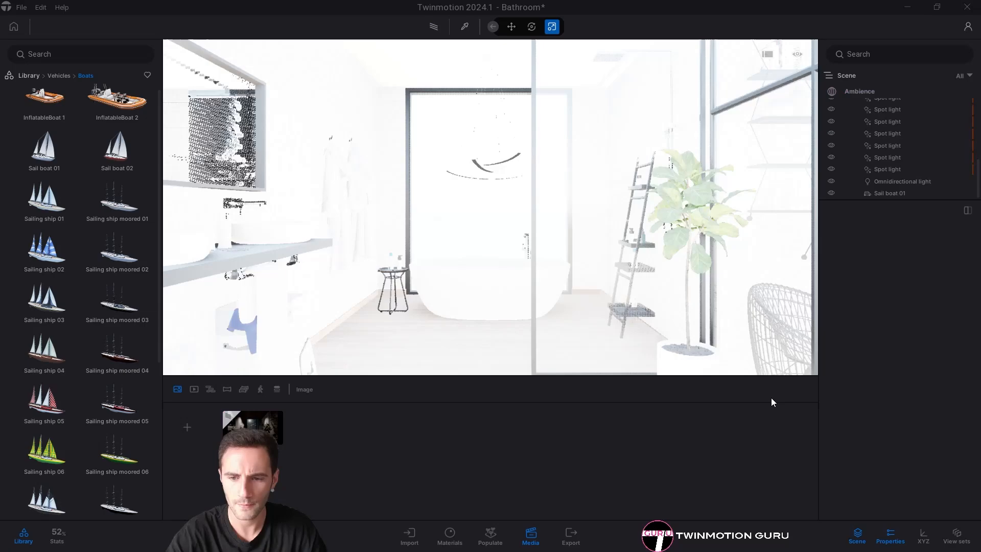
# Export Image4 locally as a PNG to the Desktop folder Nuova cartella (3).
pyautogui.click(571, 535)
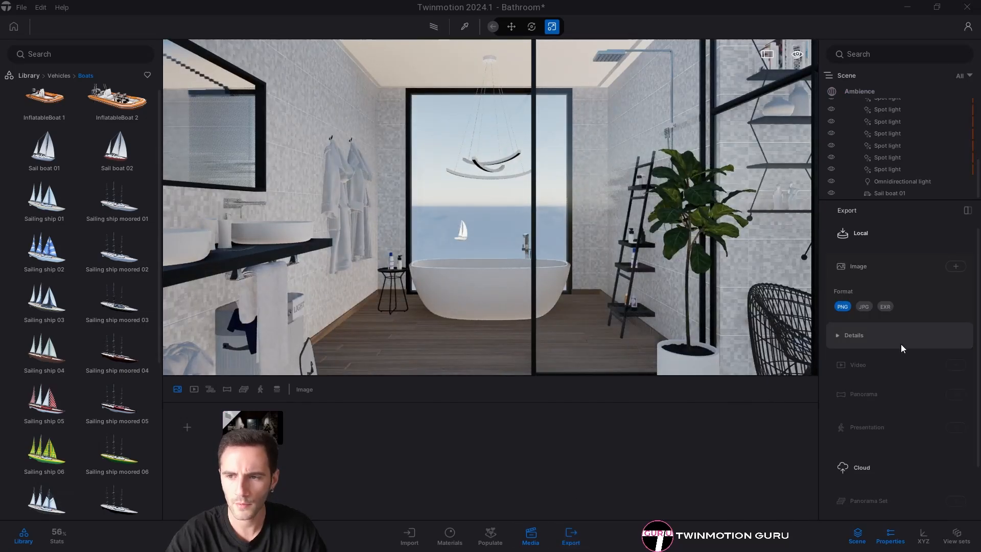
pyautogui.click(956, 265)
pyautogui.click(332, 275)
pyautogui.click(689, 266)
pyautogui.scroll(-3, 850, 423)
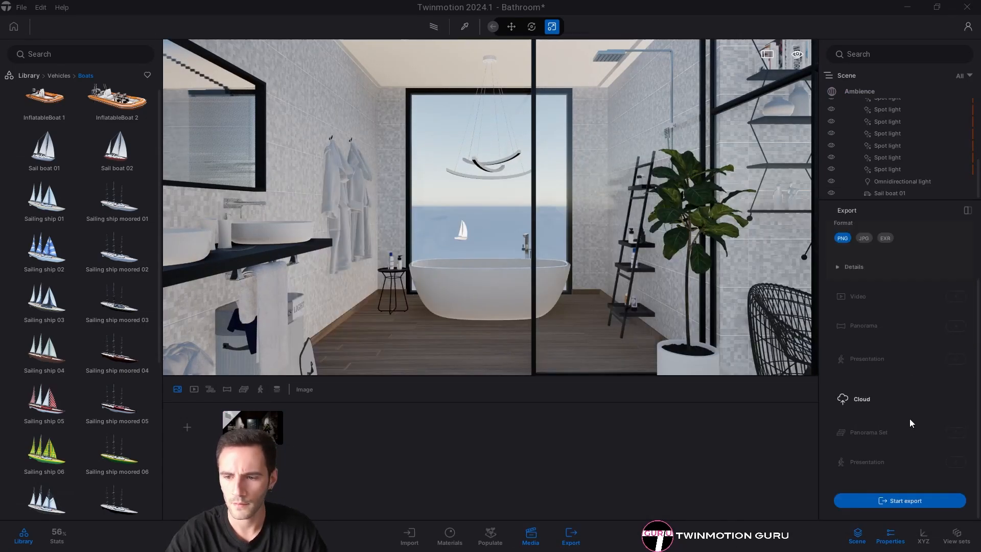
pyautogui.click(902, 501)
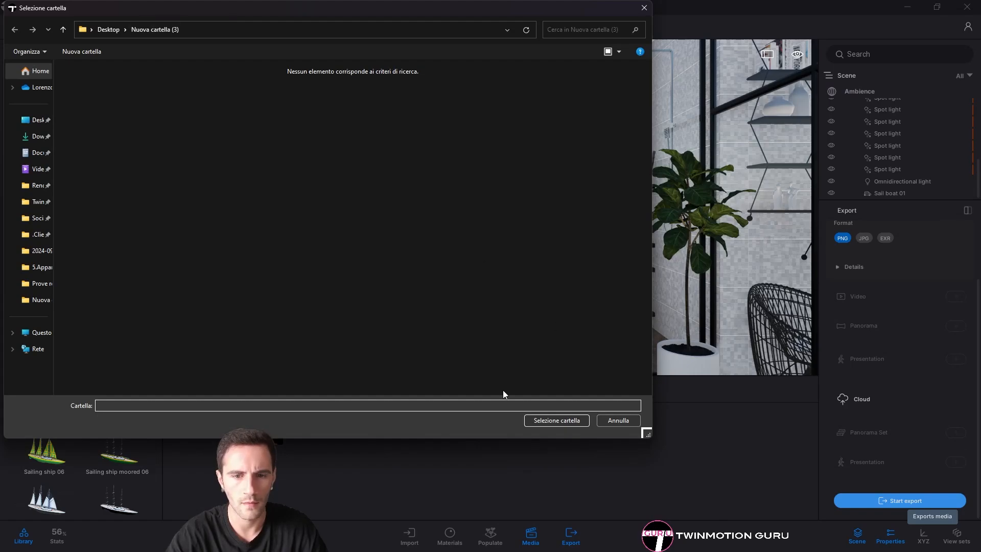
pyautogui.click(556, 420)
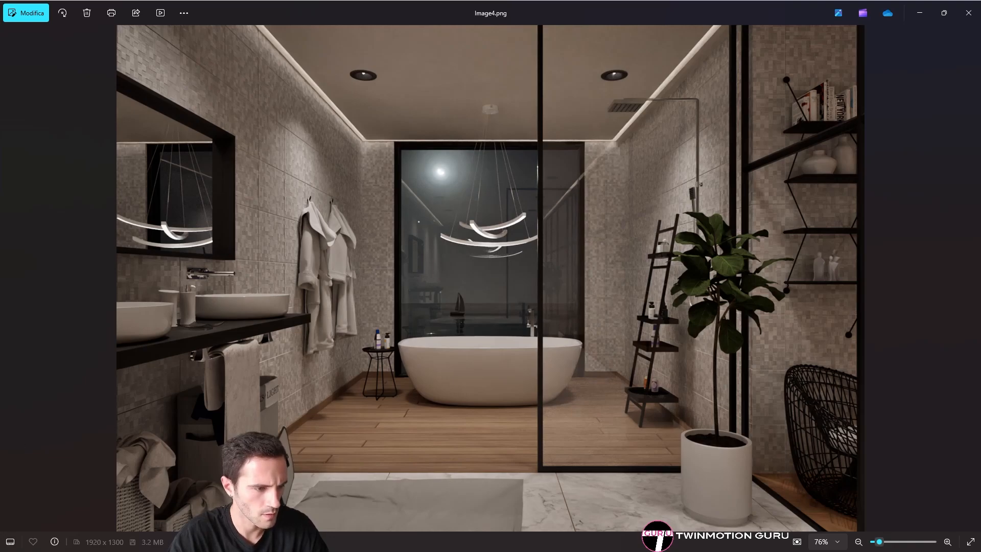
# Switch from the exported picture back to Twinmotion and set the Ceiling material's glow to 30 nit.
pyautogui.hotkey('alt', 'Tab')
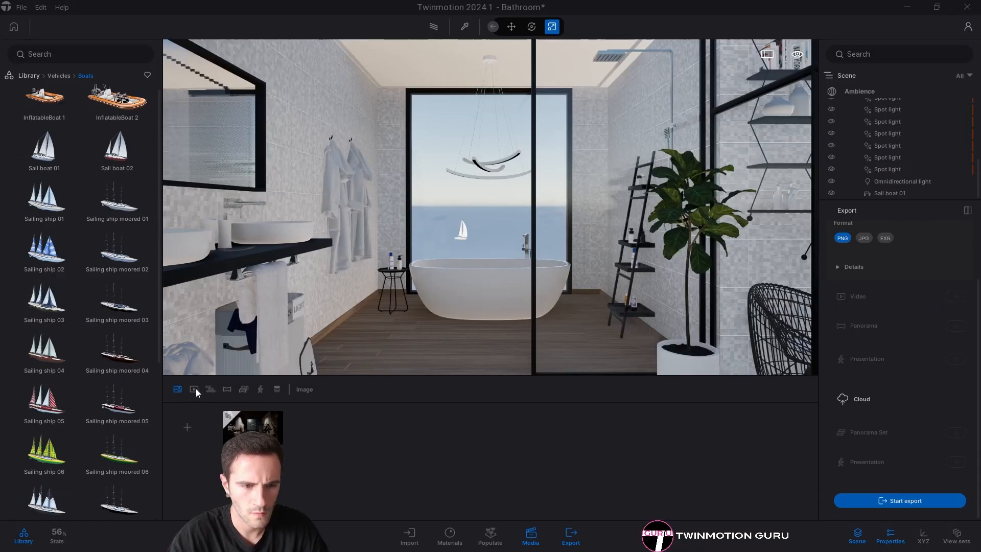
pyautogui.click(449, 537)
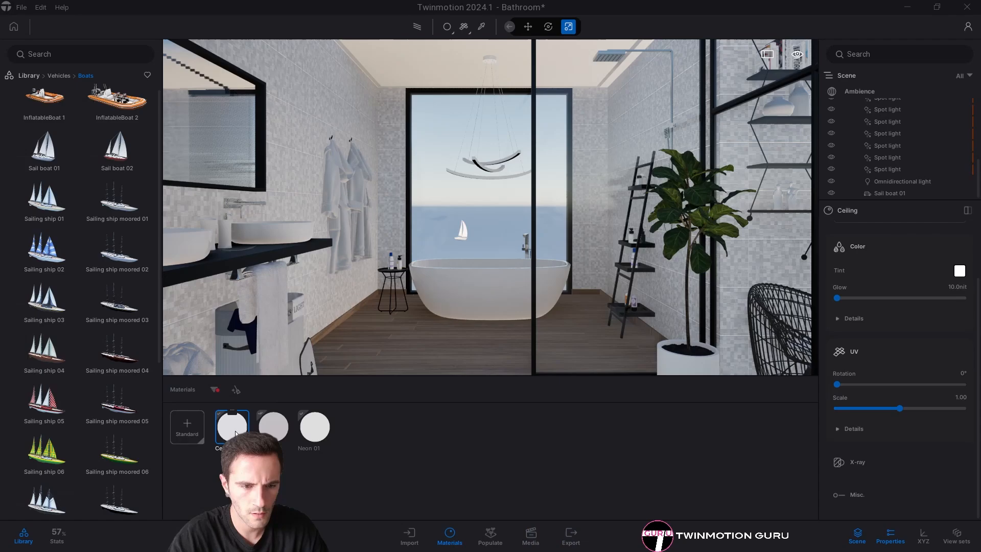
pyautogui.click(957, 286)
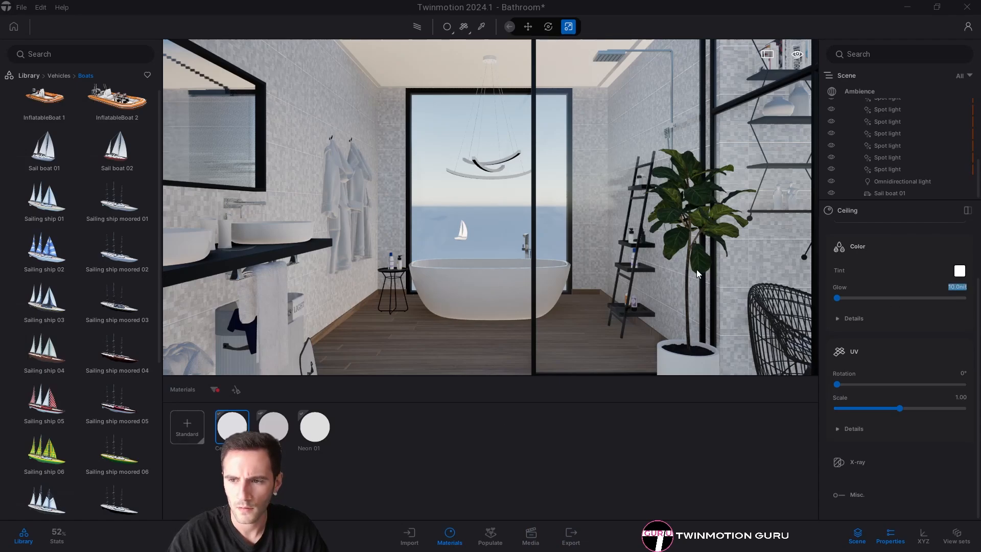
pyautogui.write('30')
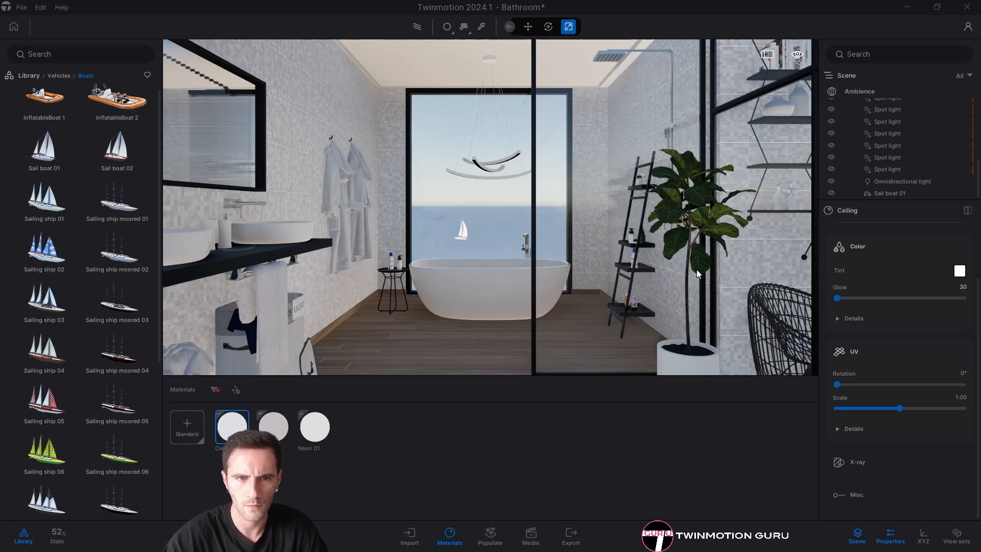
pyautogui.press('Return')
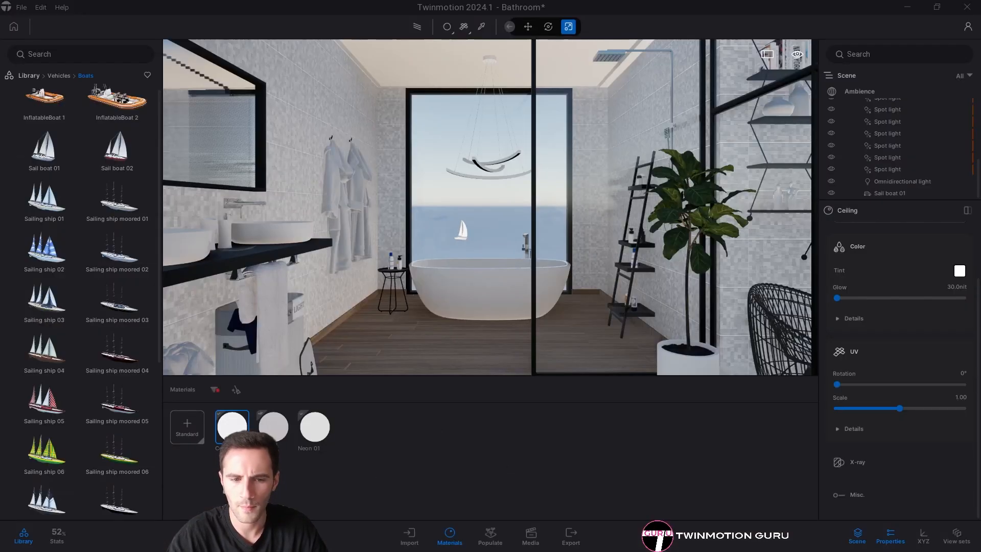
# Set the glow of the Neon 01 material to 7 nit.
pyautogui.click(315, 427)
pyautogui.click(957, 286)
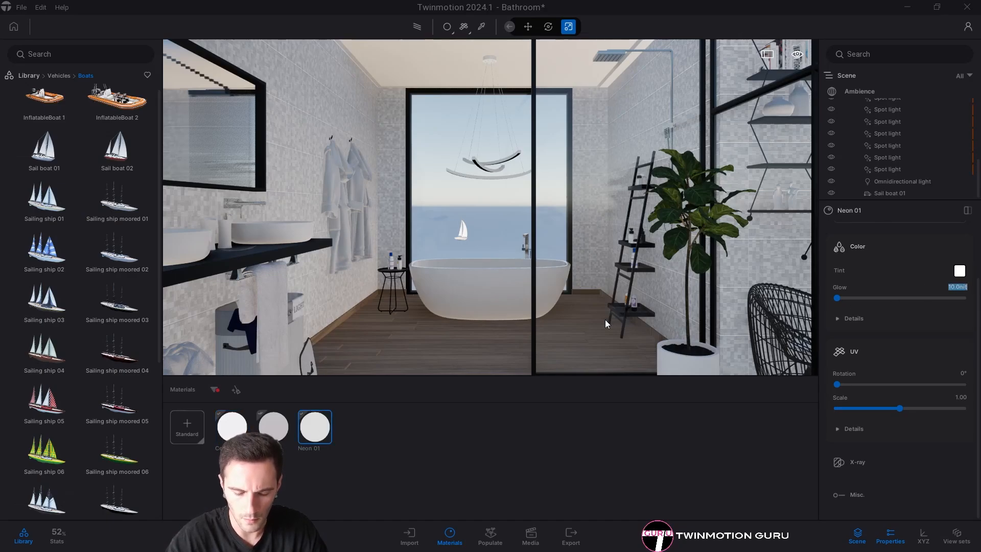
pyautogui.write('7')
pyautogui.press('Return')
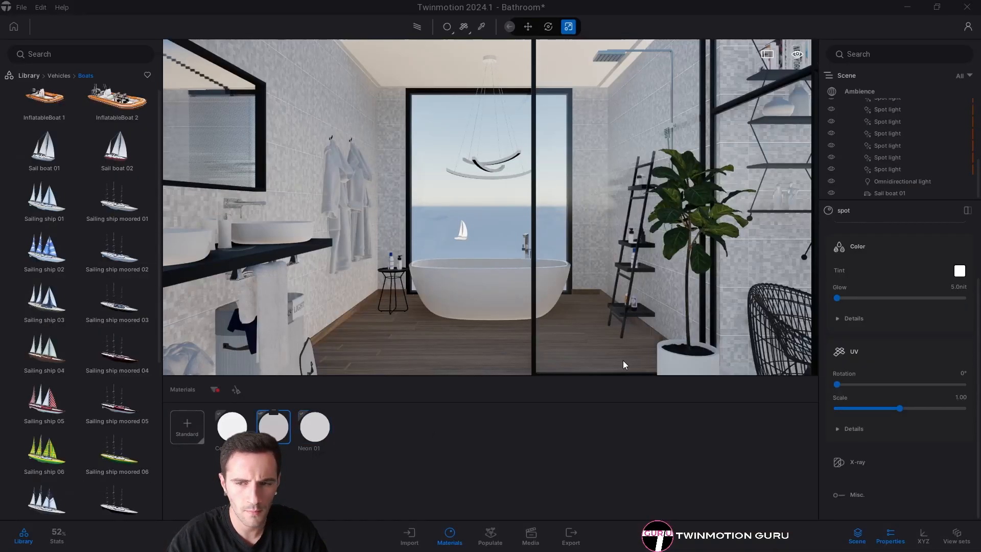
# Set the glow of the spot material to 10 nit.
pyautogui.click(957, 287)
pyautogui.write('10')
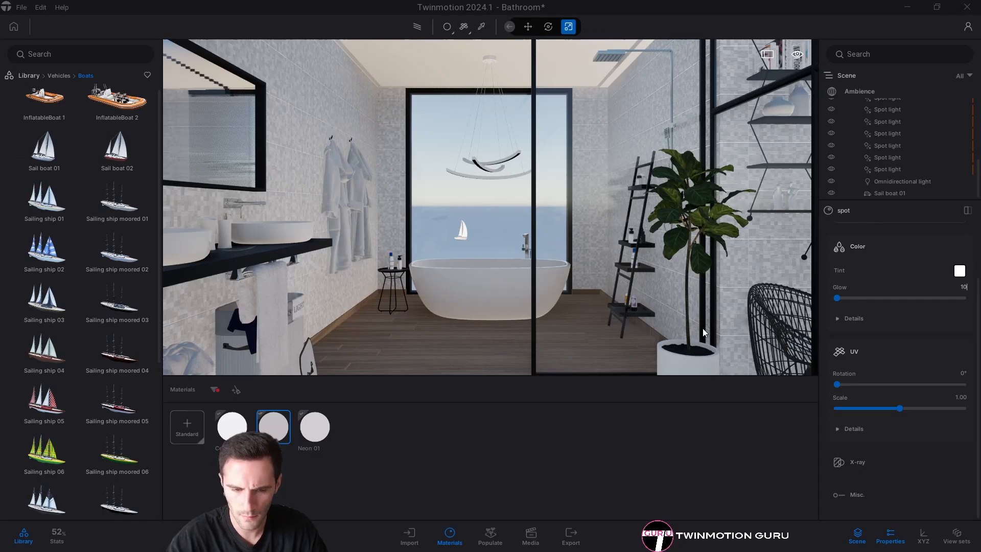
pyautogui.press('Return')
pyautogui.rightClick(592, 272)
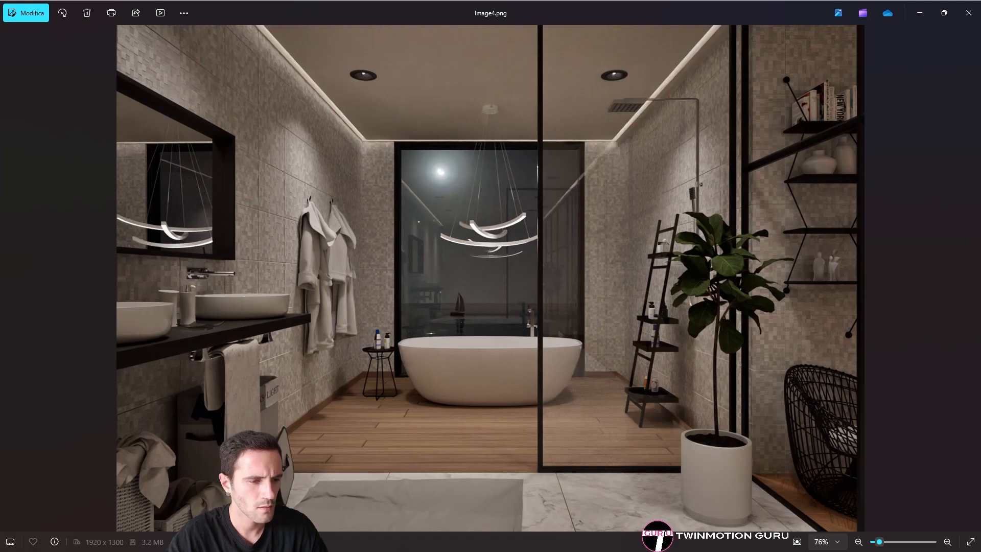
# Return to Twinmotion, reopen Image4 in the media list and set its lens vignetting to 20%.
pyautogui.hotkey('alt', 'Tab')
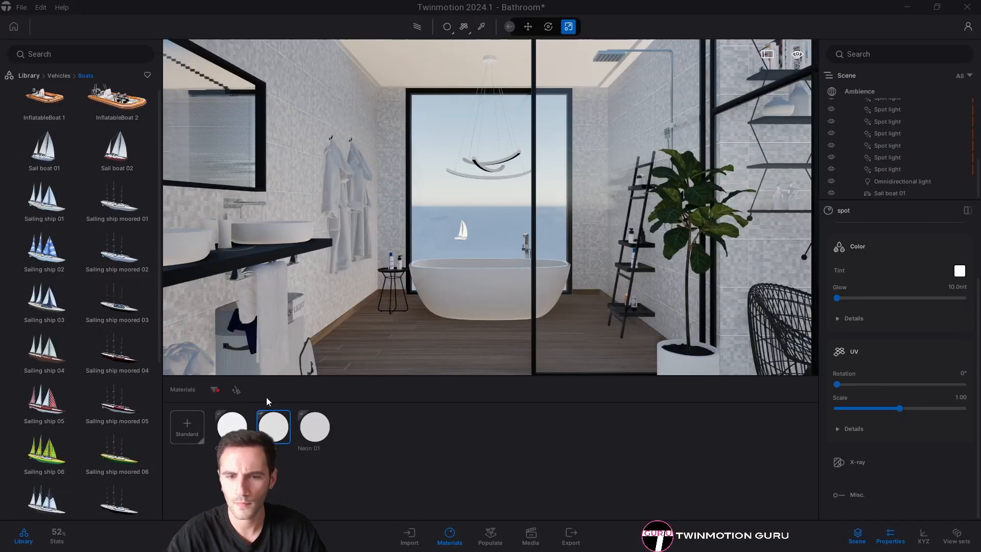
pyautogui.click(531, 535)
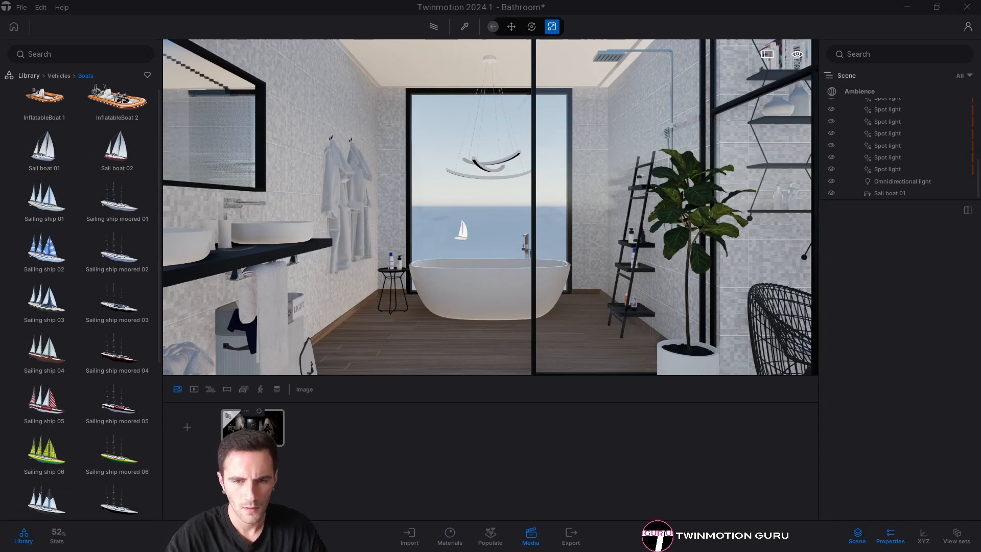
pyautogui.click(259, 437)
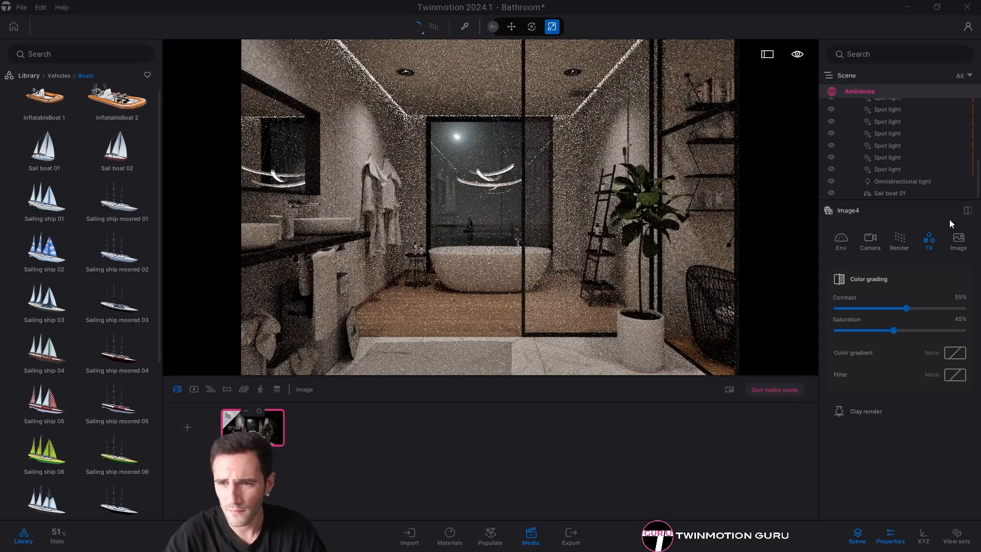
pyautogui.click(872, 241)
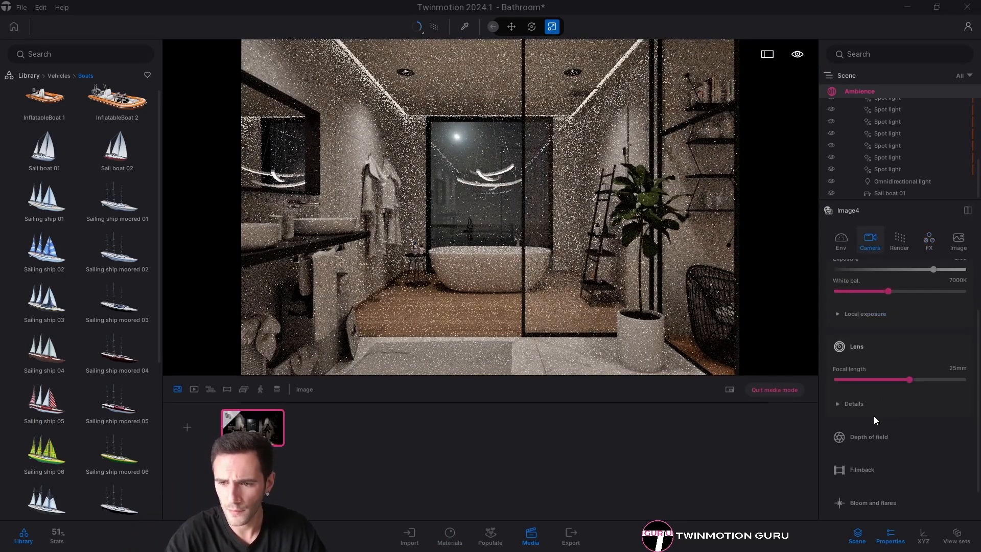
pyautogui.click(863, 404)
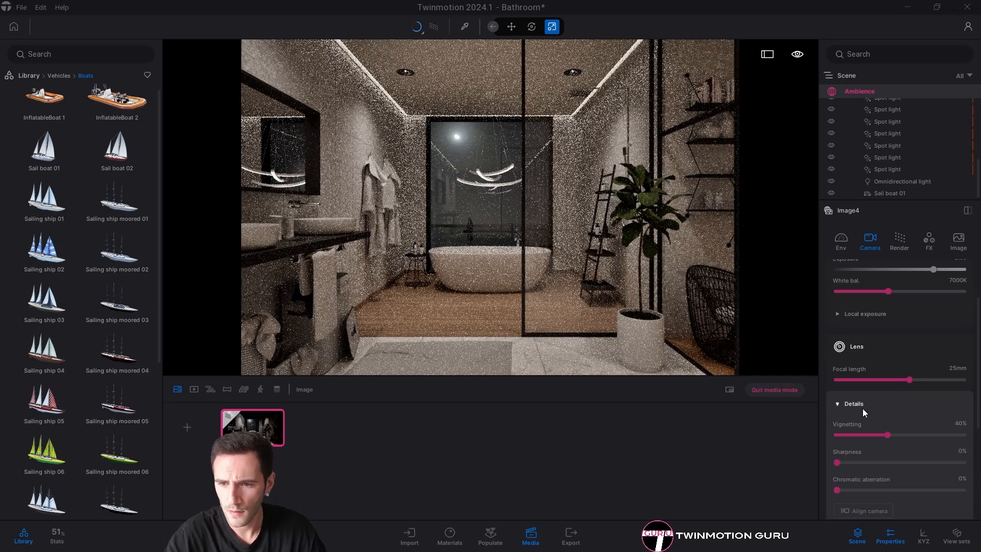
pyautogui.scroll(-1, 953, 404)
pyautogui.click(962, 408)
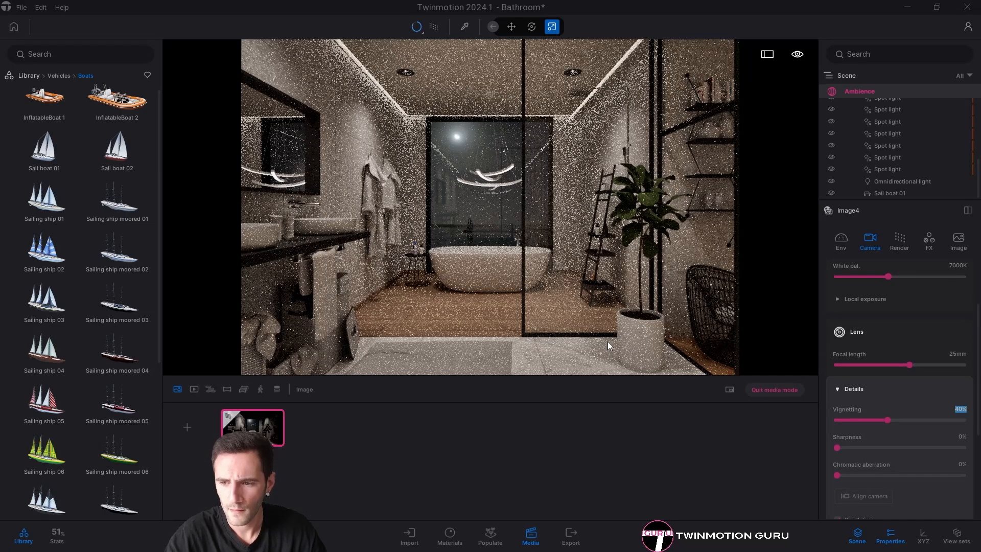
pyautogui.write('20')
pyautogui.press('Return')
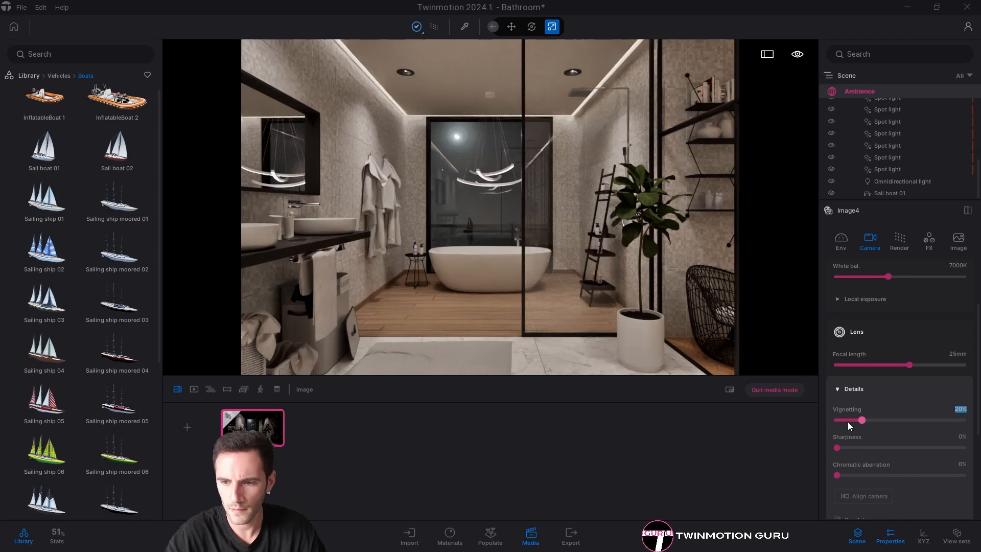
# Set Image4's lens sharpness to 35% and compare the view with the exported Image4.png.
pyautogui.click(951, 437)
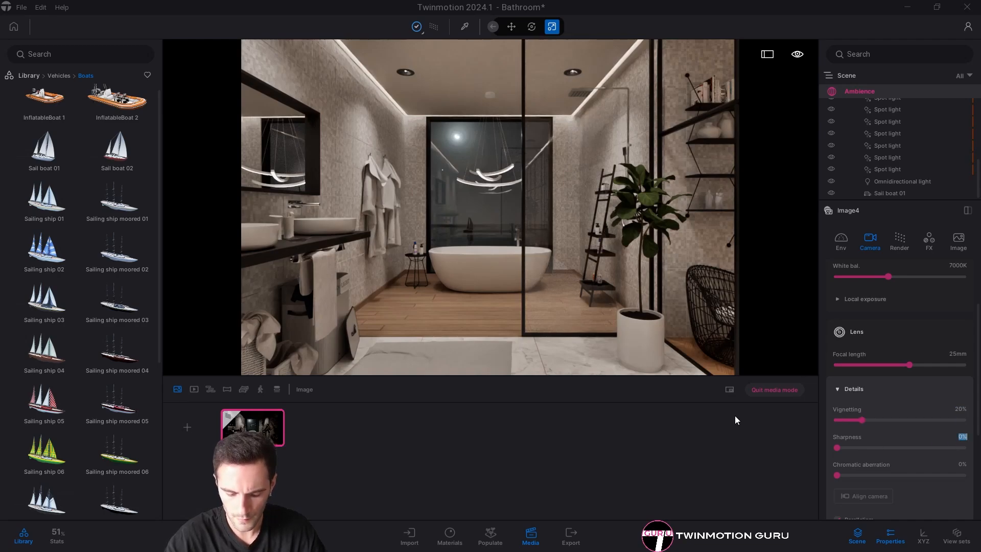
pyautogui.write('30')
pyautogui.press('Return')
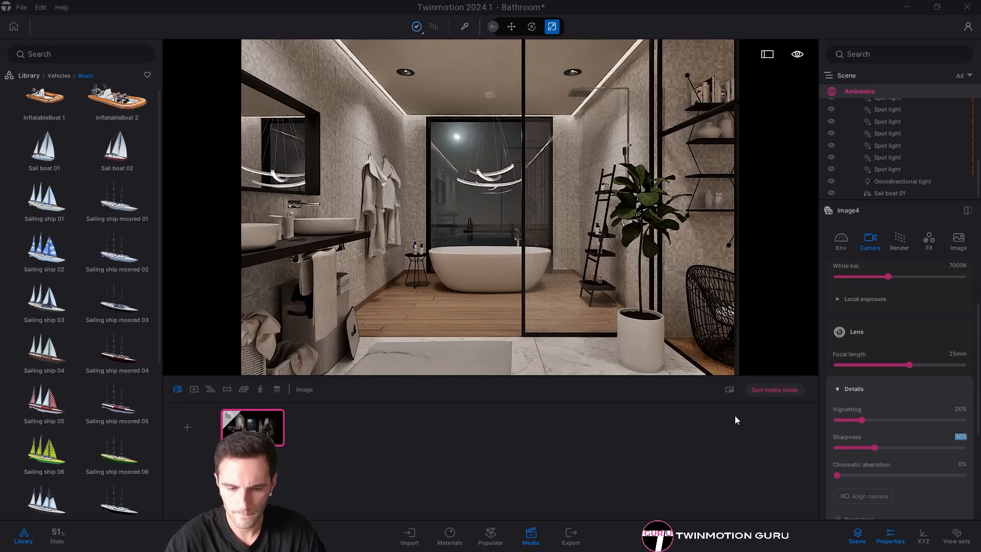
pyautogui.write('35')
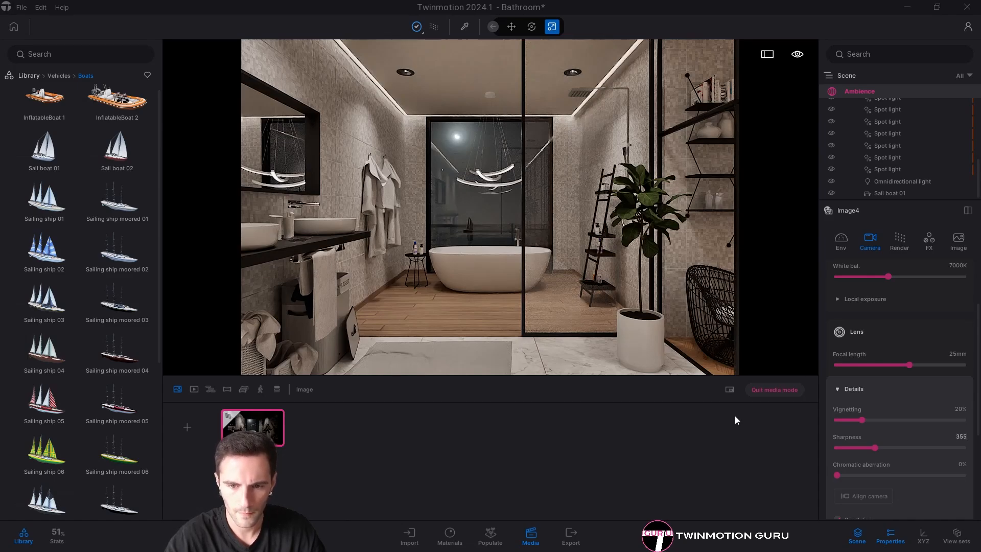
pyautogui.press('Return')
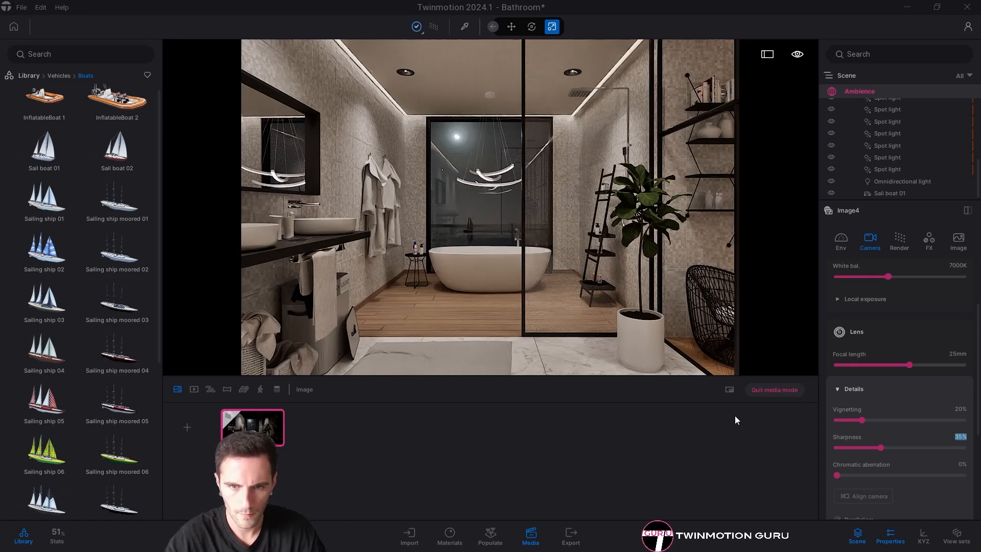
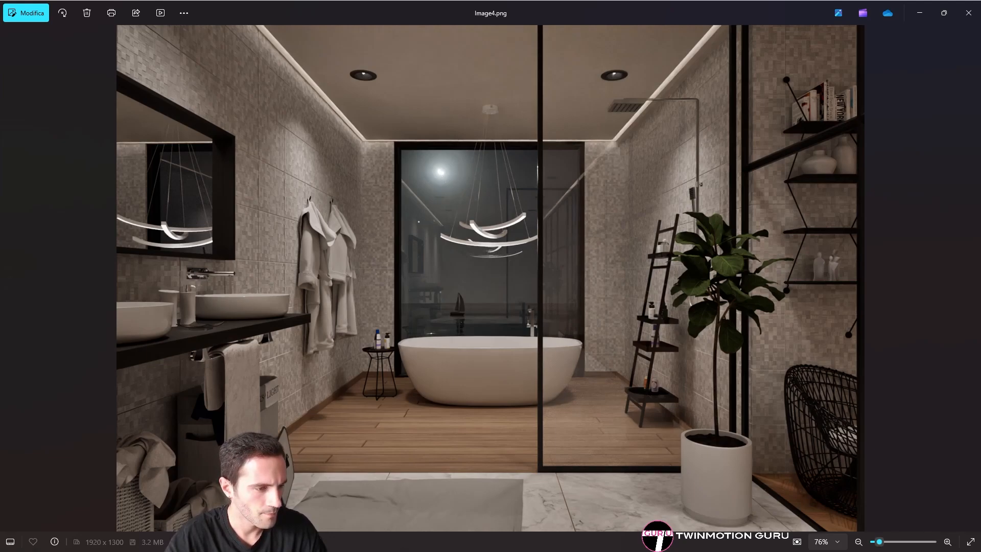
pyautogui.hotkey('alt', 'Tab')
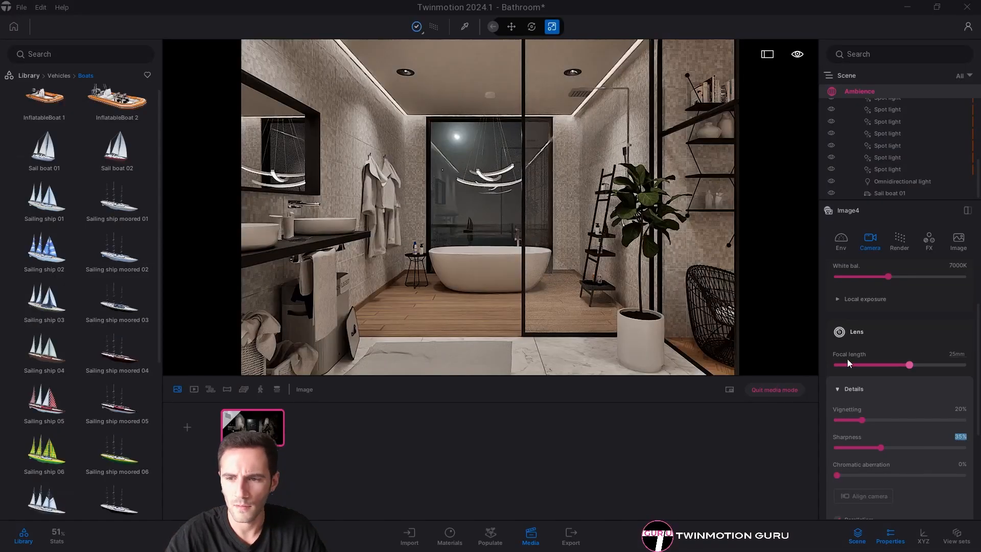
# Set the height offset of Image4's backdrop HDRI environment to -60 m.
pyautogui.click(849, 234)
pyautogui.click(849, 234)
pyautogui.scroll(-5, 900, 466)
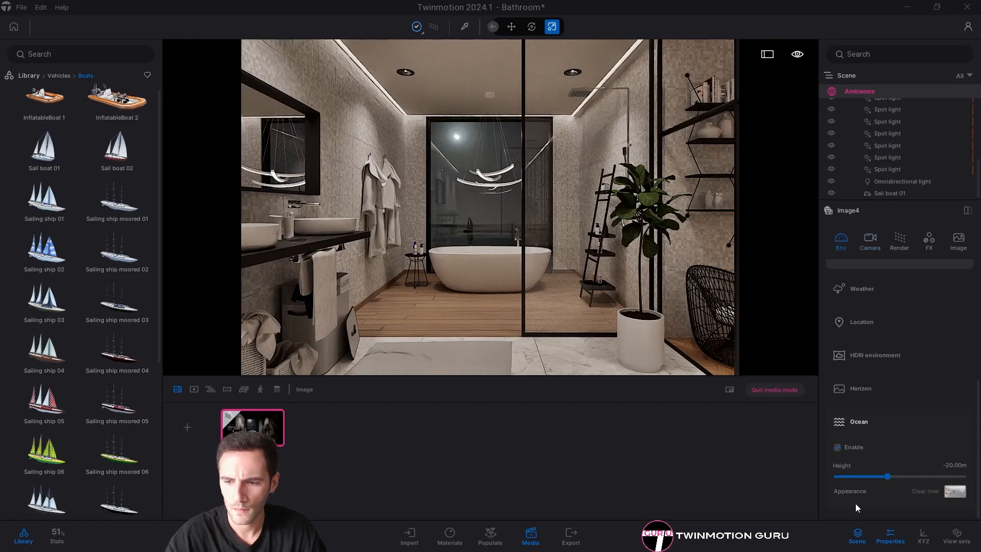
pyautogui.click(852, 429)
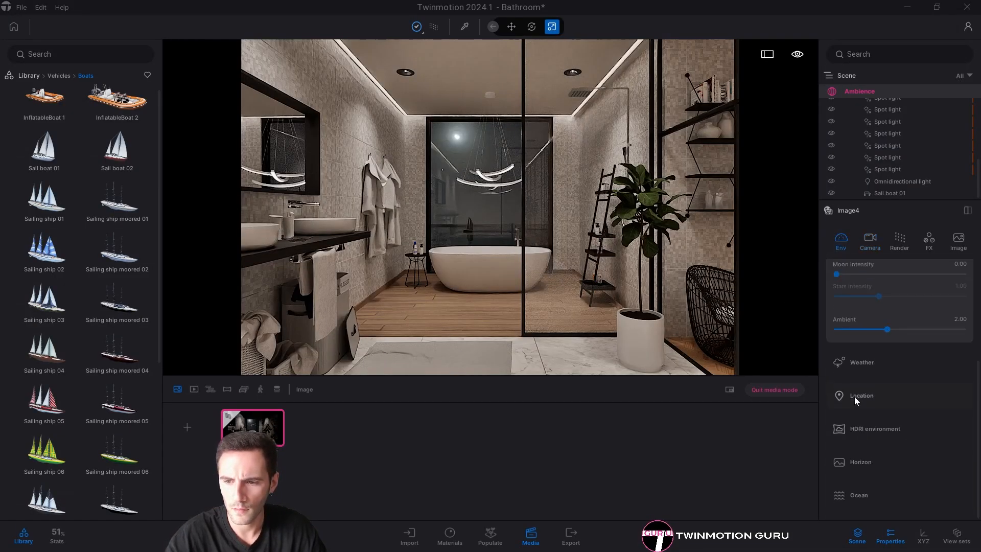
pyautogui.click(858, 430)
pyautogui.click(863, 430)
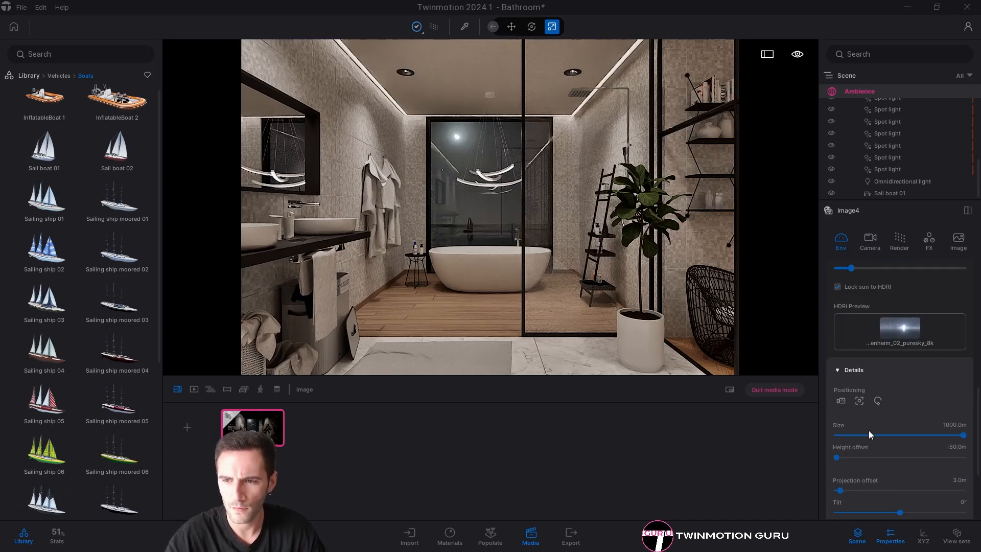
pyautogui.scroll(3, 890, 403)
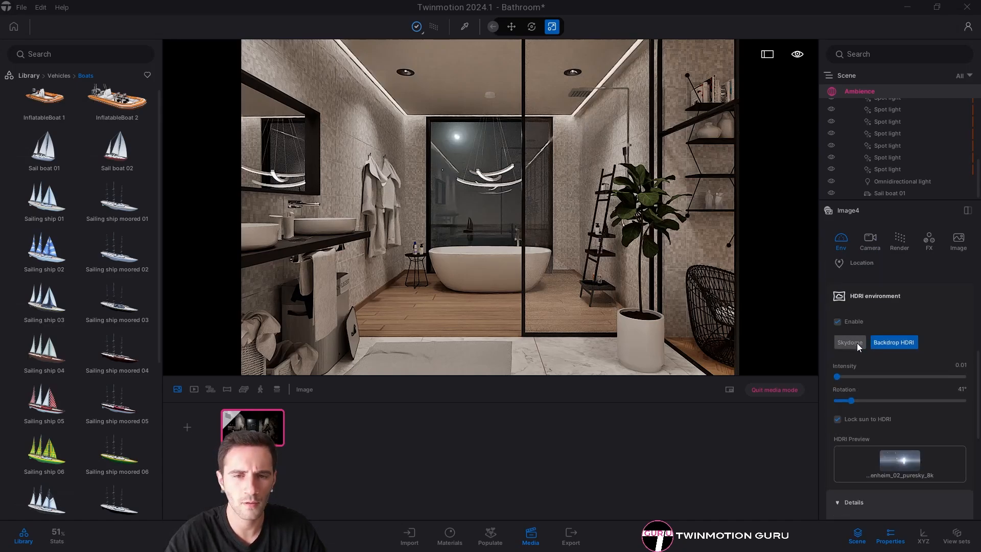
pyautogui.scroll(-5, 889, 347)
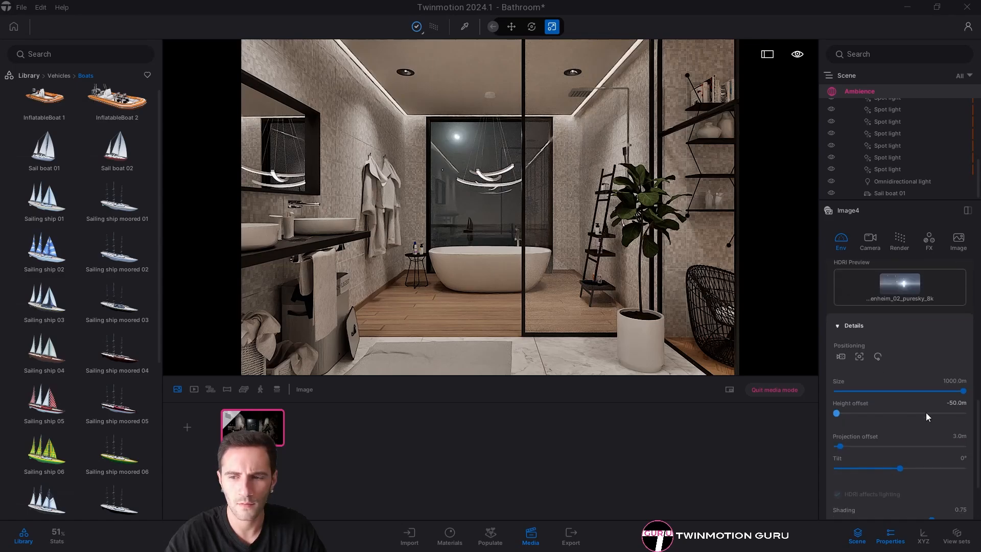
pyautogui.click(955, 402)
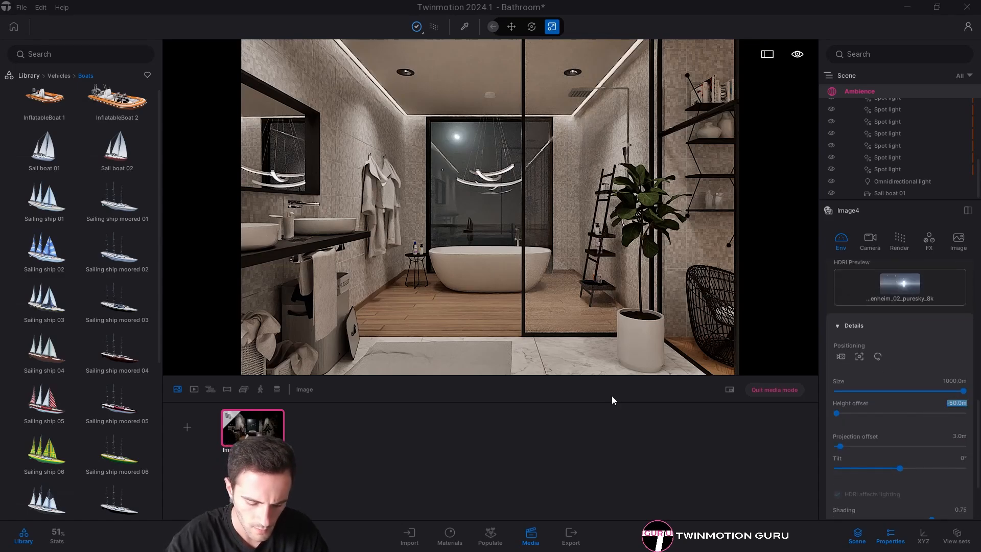
pyautogui.press('BackSpace')
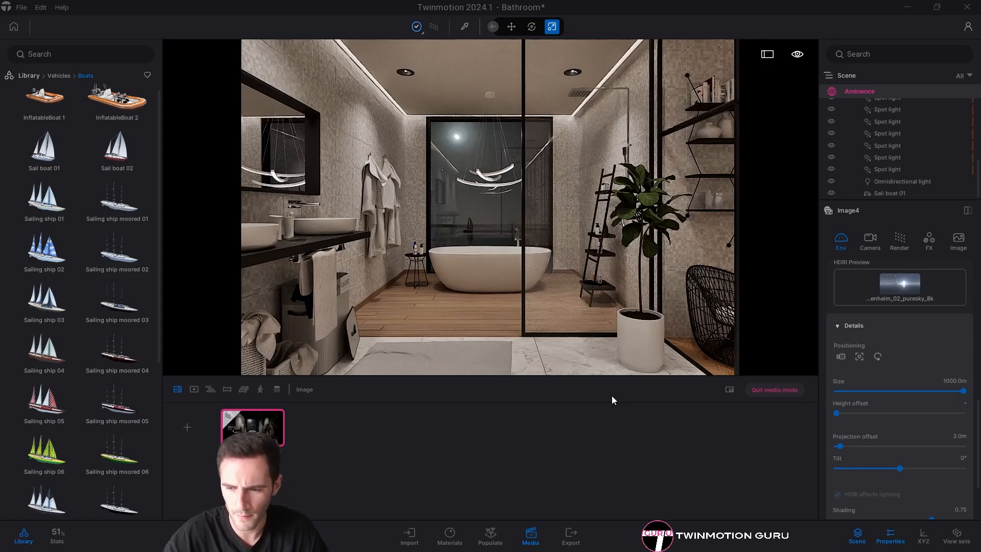
pyautogui.write('-6')
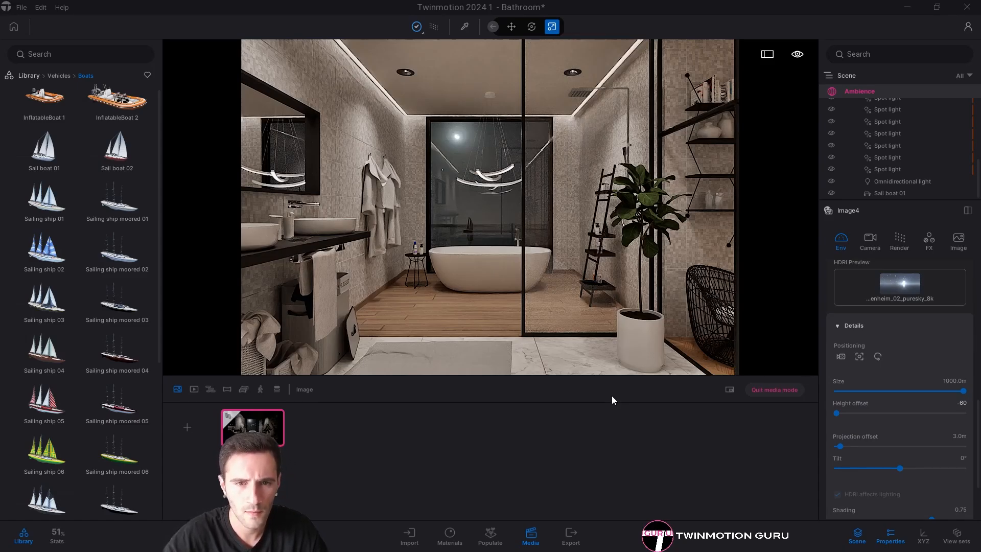
pyautogui.write('0')
pyautogui.press('Return')
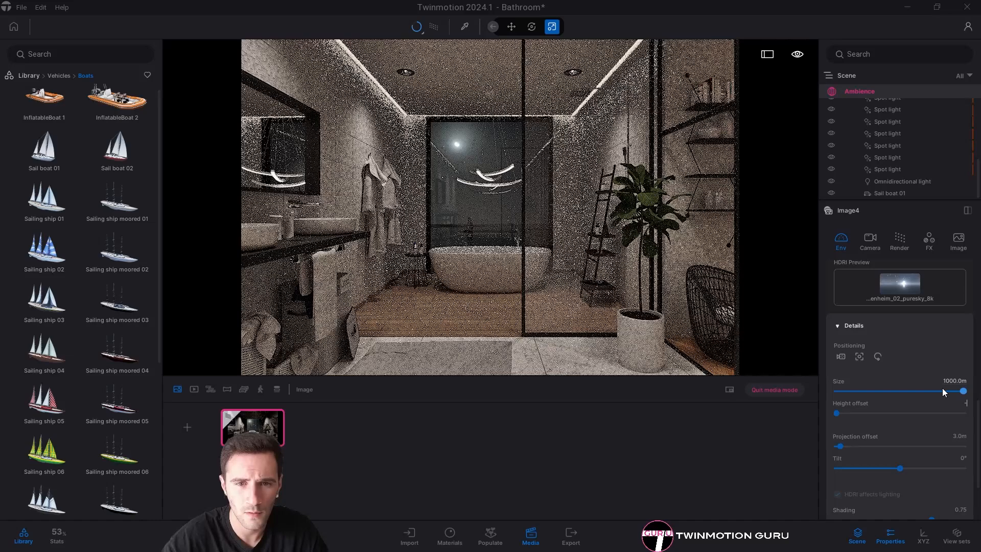
# Try a backdrop HDRI height offset of -80 m and restore it to -60 m.
pyautogui.write('80')
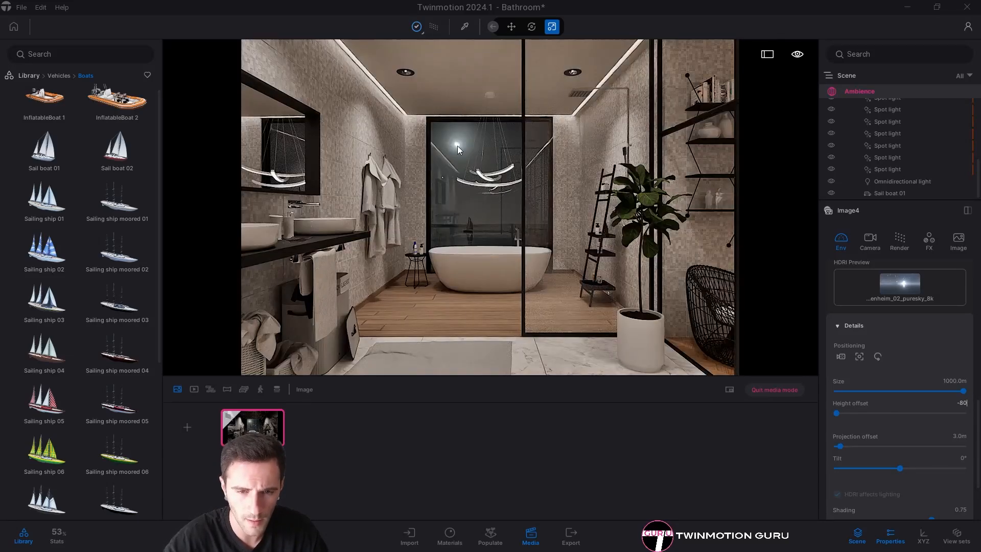
pyautogui.press('Return')
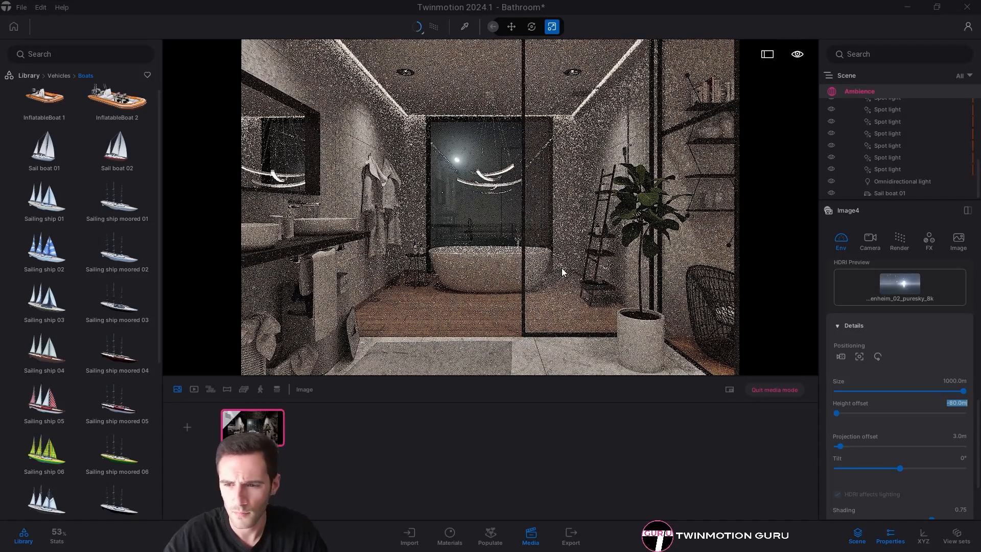
pyautogui.write('-60')
pyautogui.press('Return')
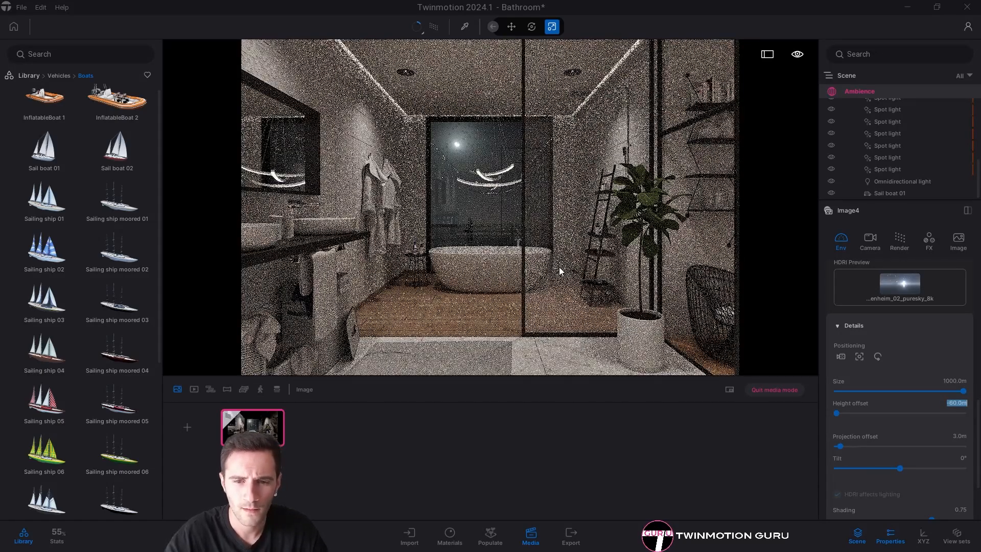
# Compare Image4's local exposure with shadow boost values of 1 and 0.75, and set the shadow boost to 1.25.
pyautogui.click(875, 238)
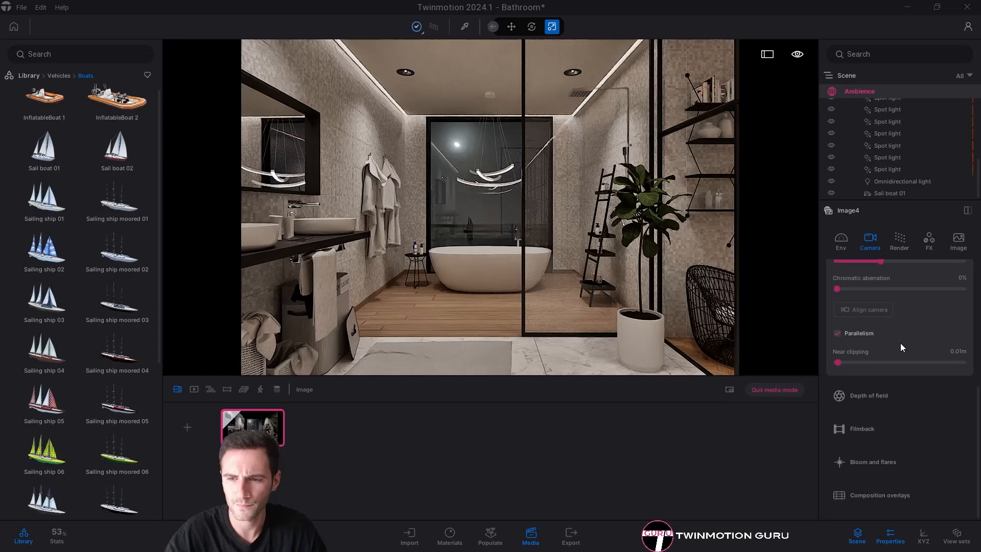
pyautogui.scroll(-3, 901, 342)
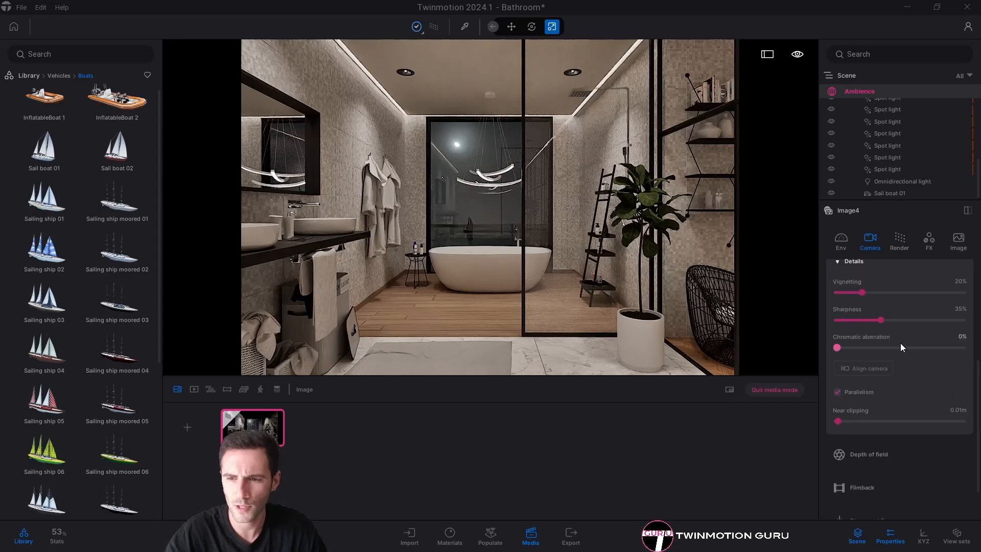
pyautogui.scroll(2, 897, 341)
pyautogui.click(879, 385)
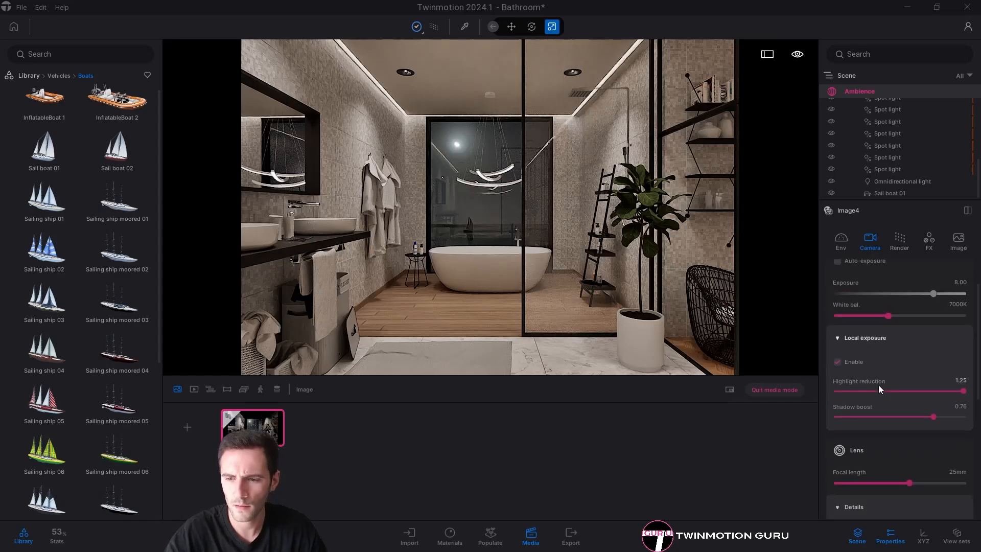
pyautogui.click(957, 392)
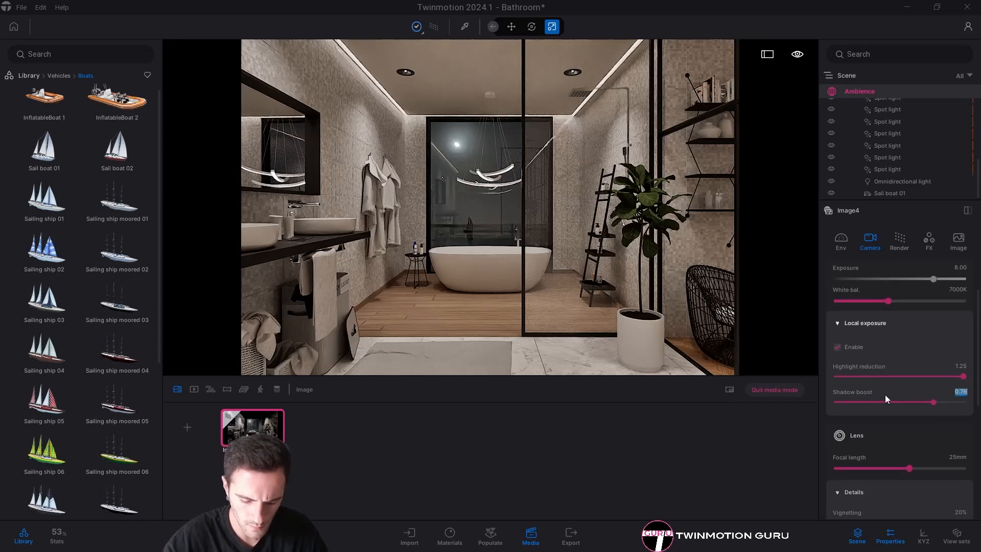
pyautogui.write('1')
pyautogui.press('Return')
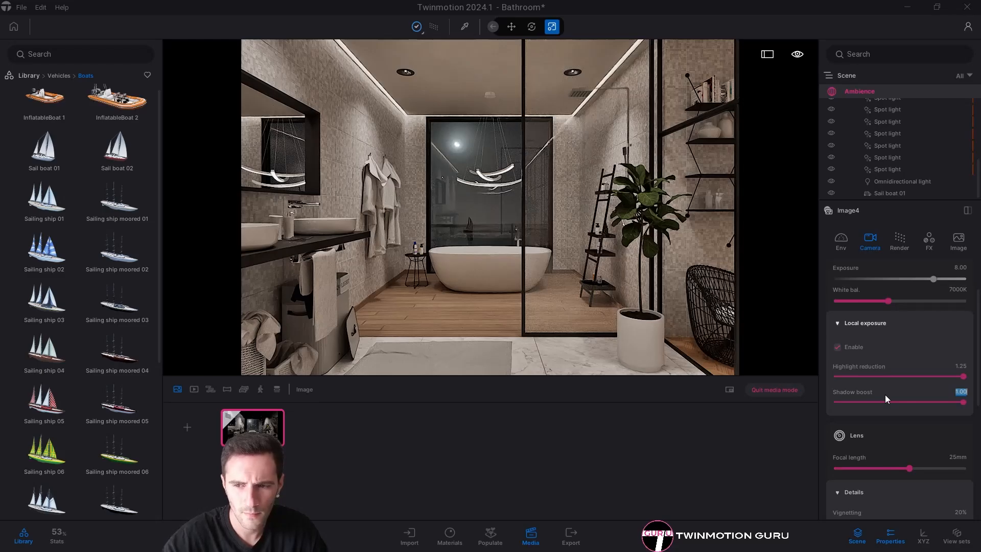
pyautogui.write('0.75')
pyautogui.press('Return')
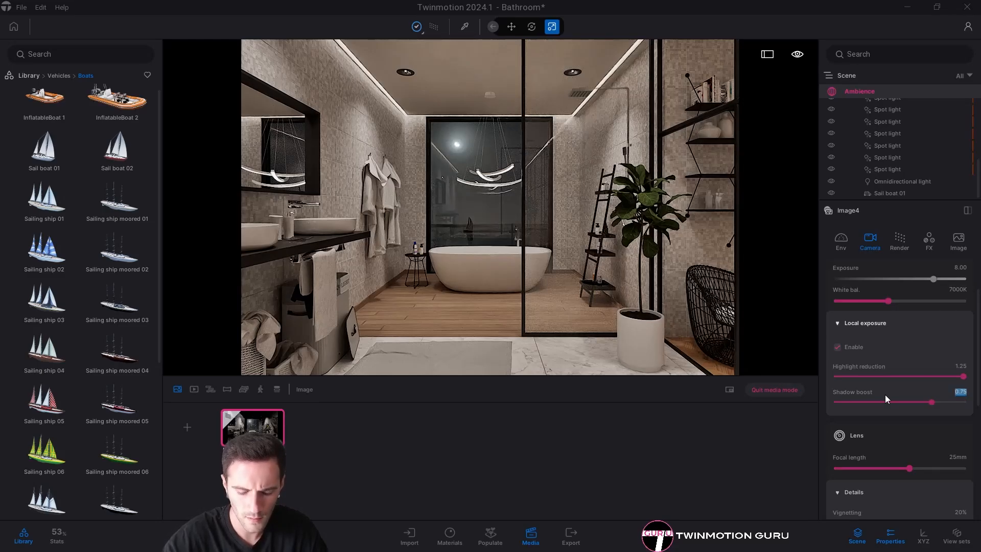
pyautogui.write('1')
pyautogui.press('Return')
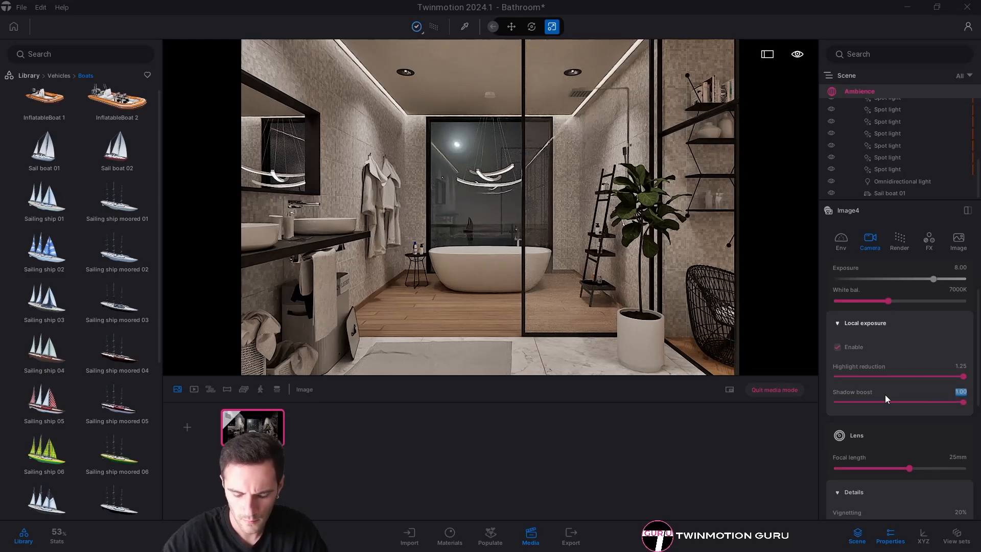
pyautogui.write('1.25')
pyautogui.press('Return')
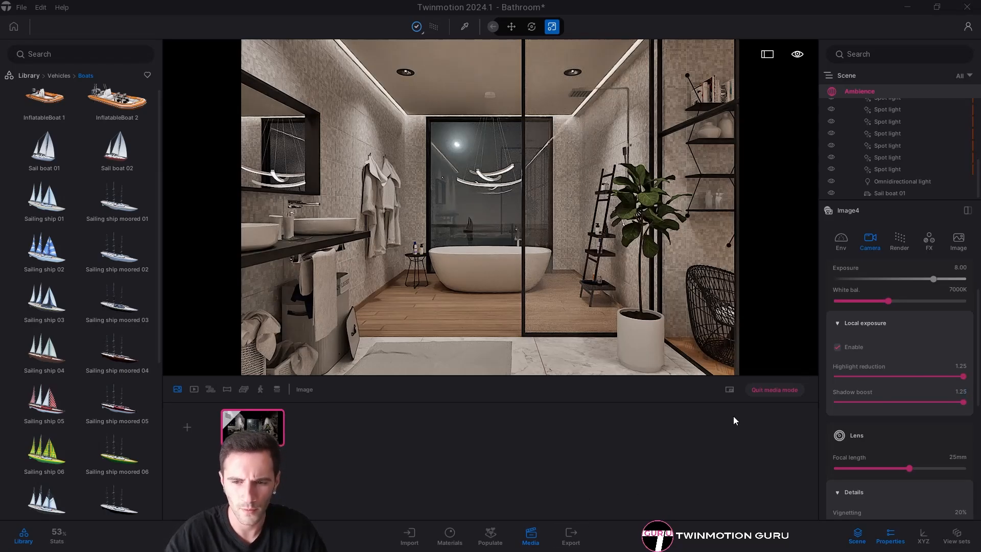
# Check the last image's render time in the statistics and export the image as PNG to the desktop folder Nuova cartella (3).
pyautogui.click(777, 390)
pyautogui.click(571, 535)
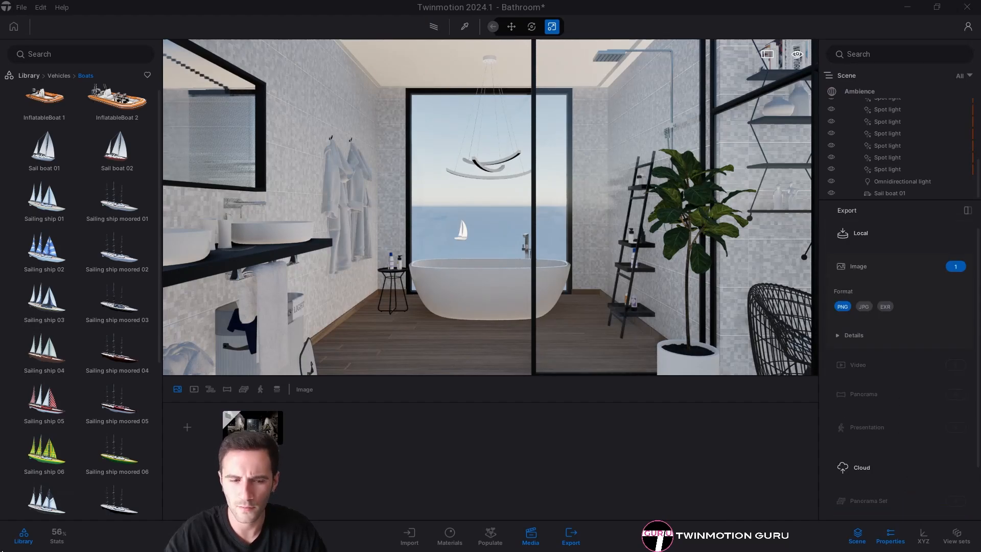
pyautogui.click(57, 534)
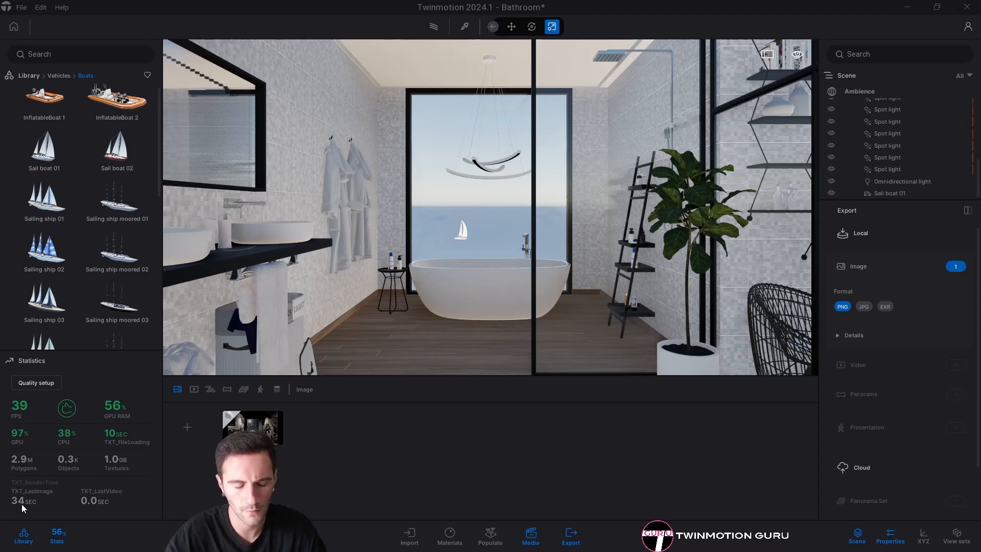
pyautogui.click(56, 535)
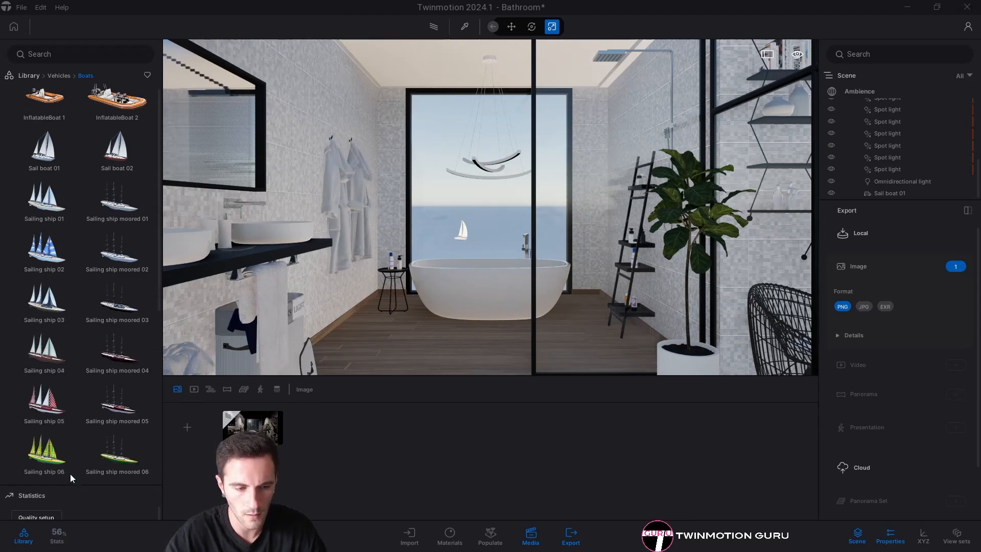
pyautogui.scroll(-2, 899, 408)
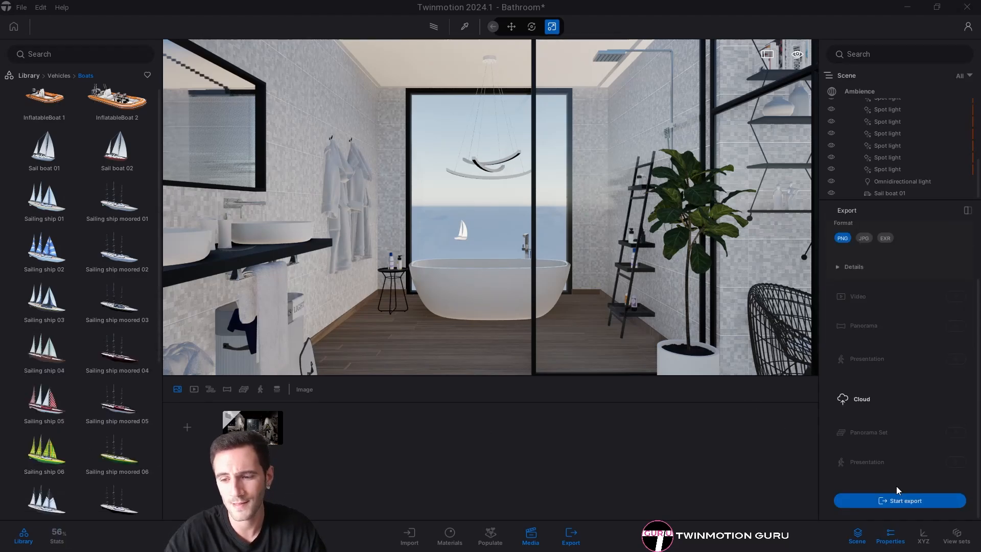
pyautogui.click(898, 502)
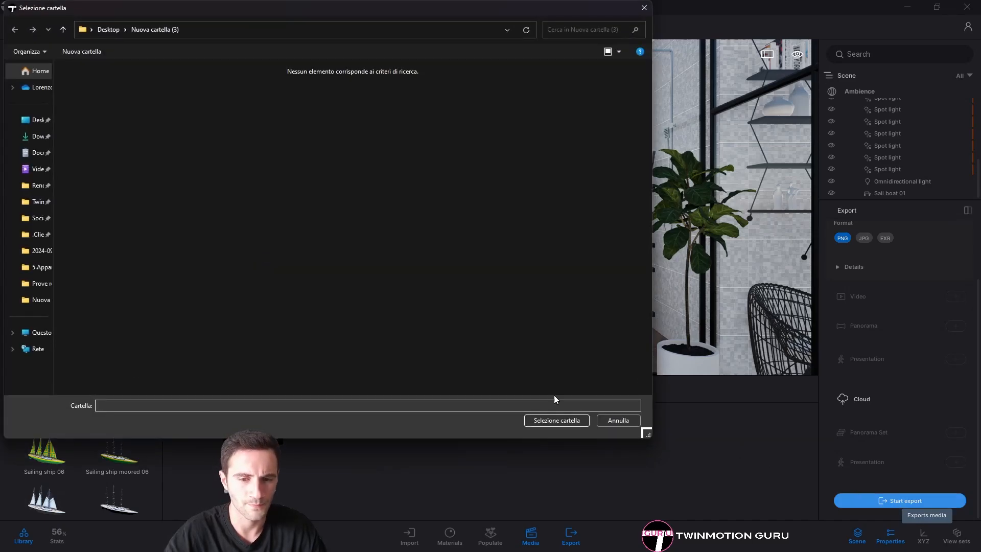
pyautogui.click(550, 421)
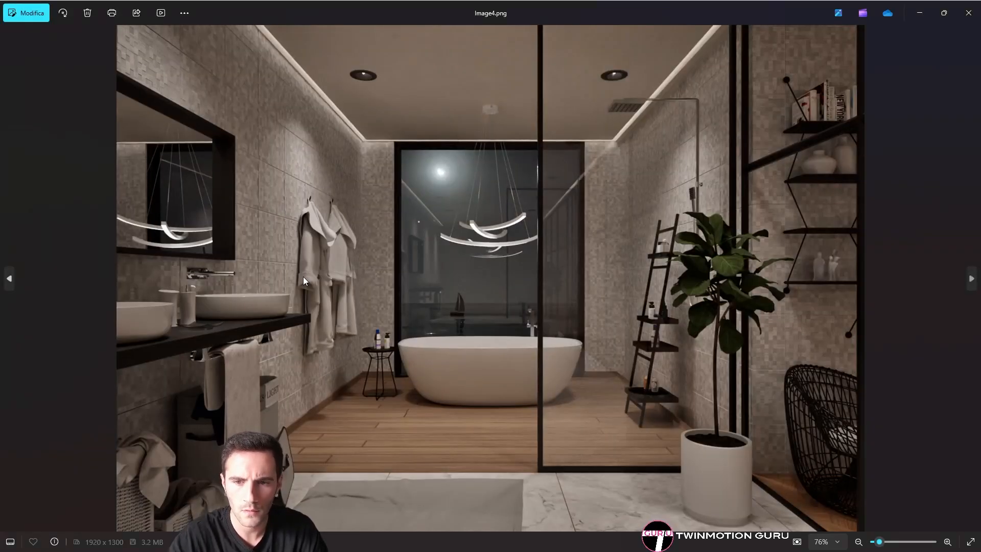
# Compare the exported Image4_000.png with the earlier Image4.png in the photo viewer, examining lighting, shadows, sharpness and the moon's position.
pyautogui.press('Right')
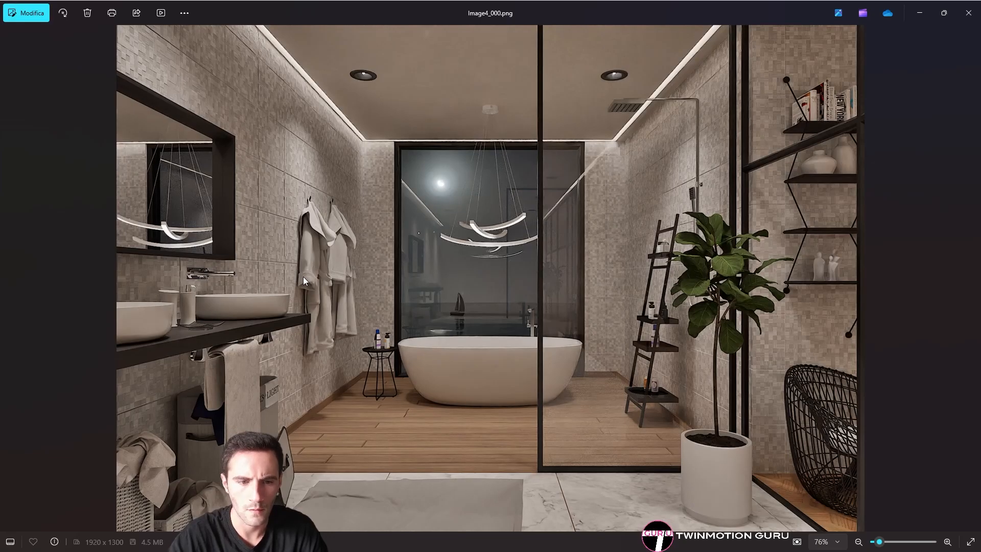
pyautogui.press('Left')
pyautogui.press('Right')
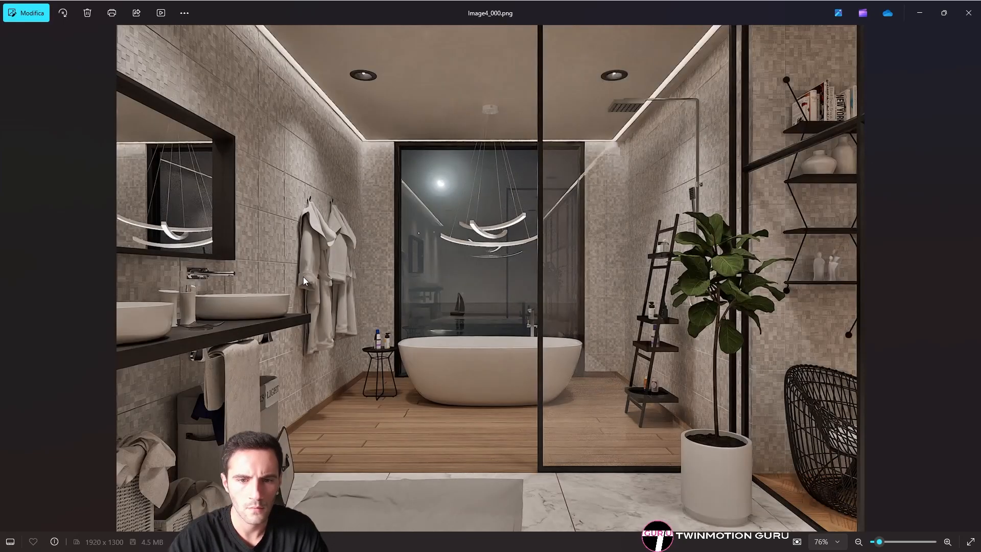
pyautogui.press('Left')
pyautogui.press('Right')
pyautogui.press('Left')
pyautogui.press('Right')
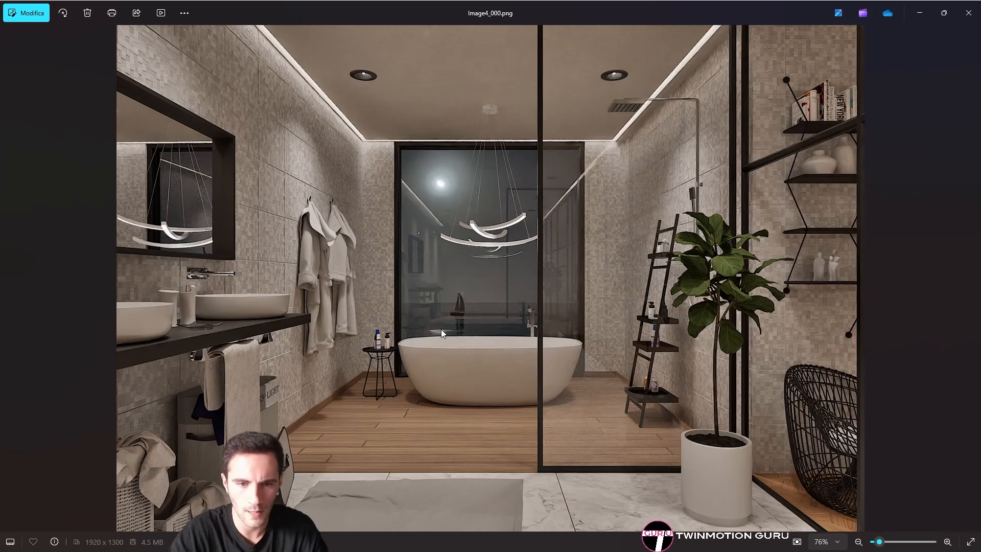
pyautogui.press('Left')
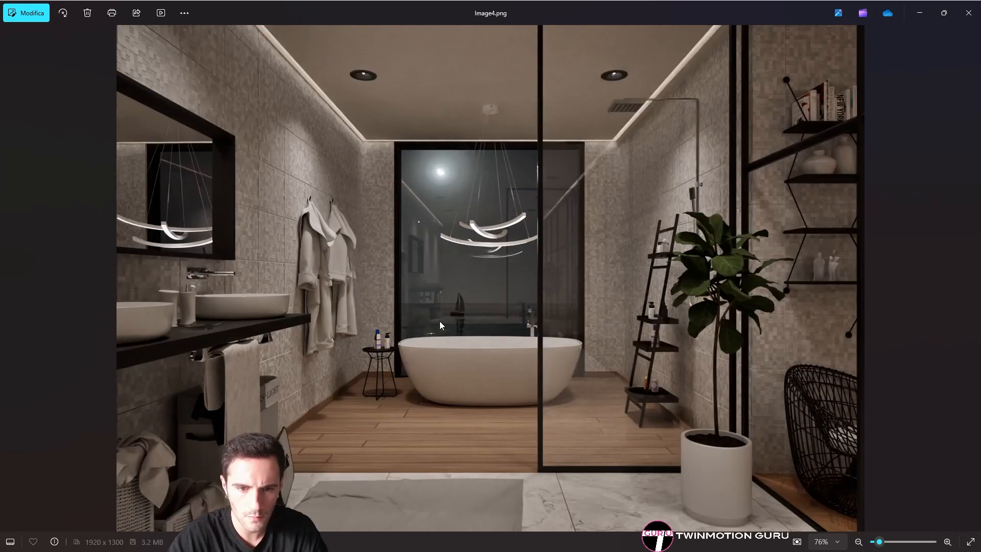
pyautogui.press('Right')
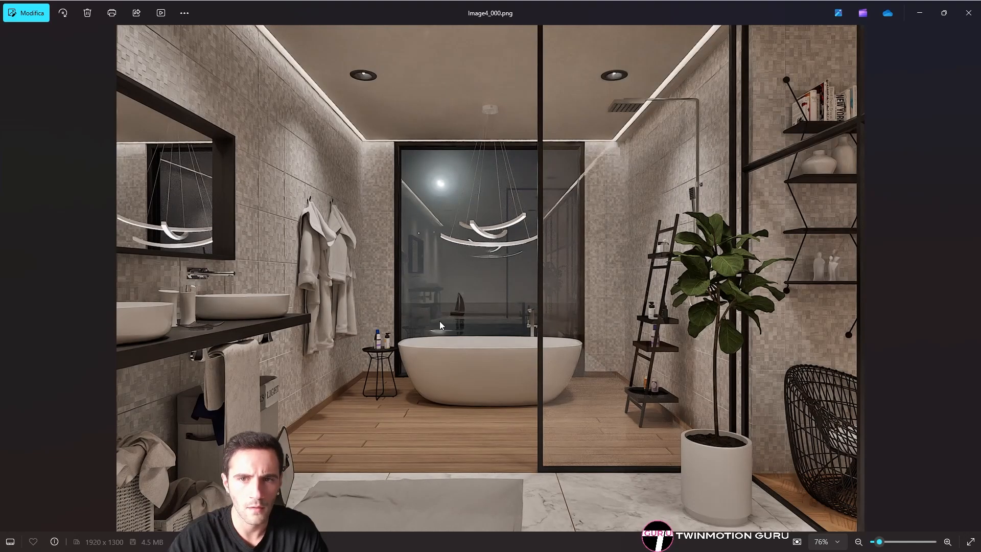
pyautogui.press('Left')
pyautogui.press('Right')
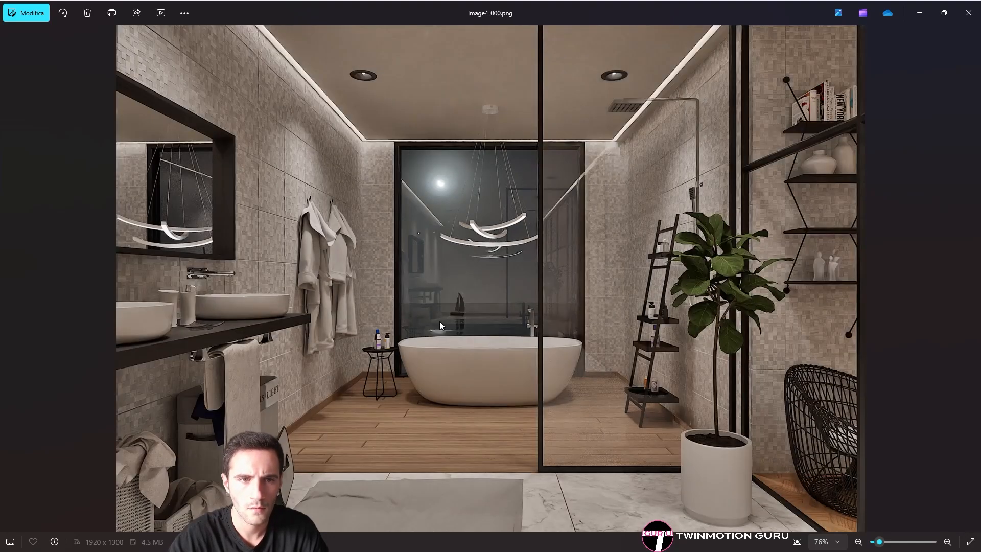
pyautogui.press('Left')
pyautogui.press('Right')
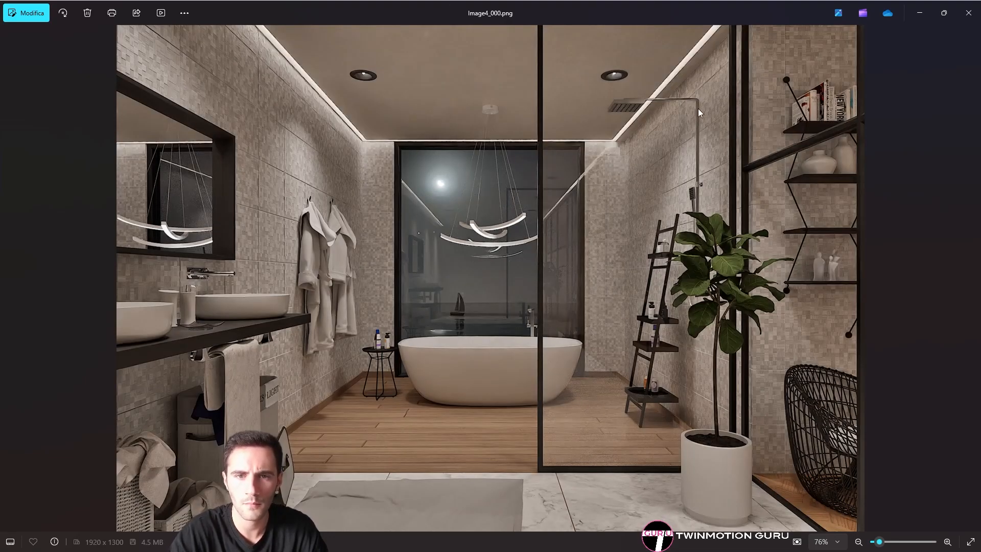
pyautogui.press('Left')
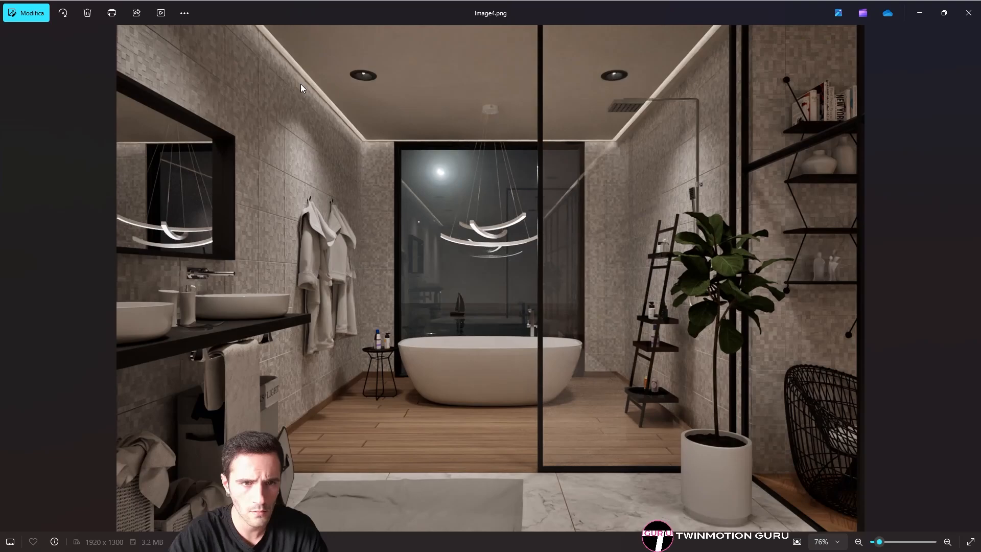
pyautogui.press('Right')
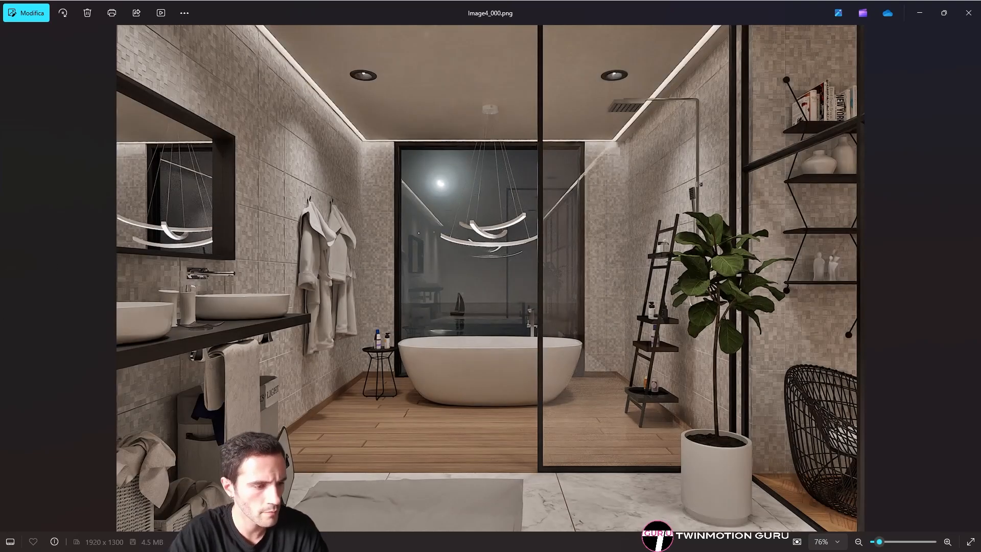
# Switch back to Twinmotion and set the Ceiling material's glow to 40 nit.
pyautogui.hotkey('alt', 'Tab')
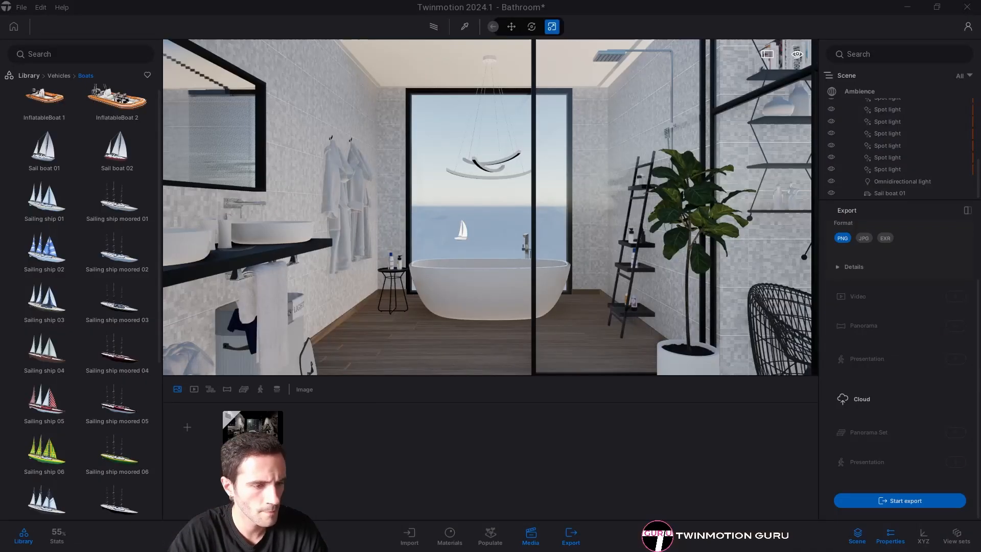
pyautogui.click(450, 535)
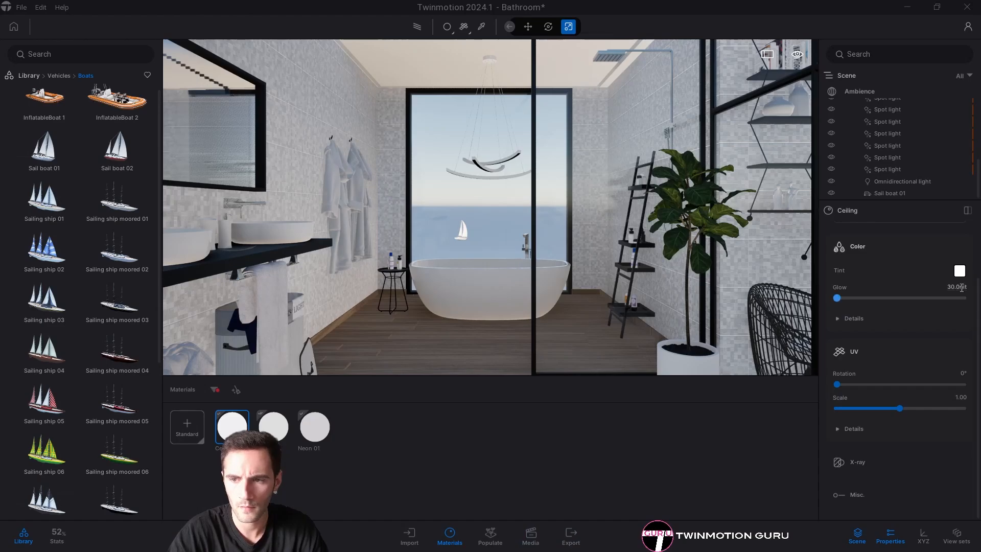
pyautogui.click(956, 287)
pyautogui.write('40')
pyautogui.press('Return')
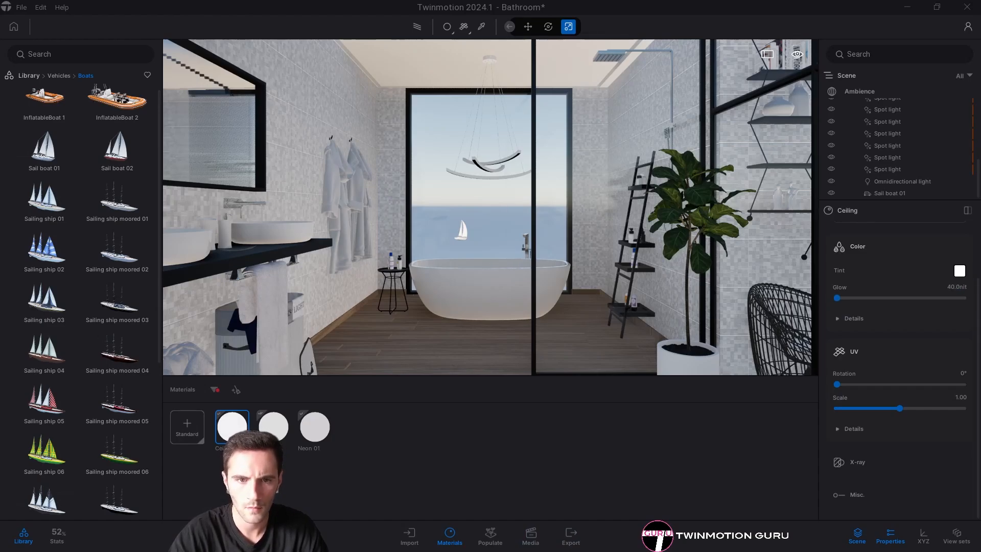
# Recheck the exported image, then set the intensity of the third-from-last spot light in the scene to 2.5 lm.
pyautogui.hotkey('alt', 'Tab')
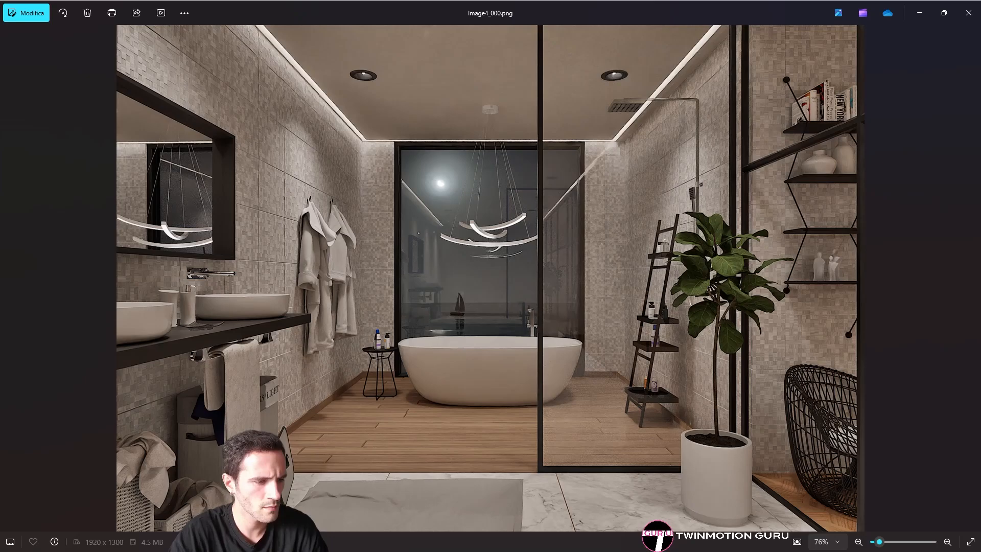
pyautogui.hotkey('alt', 'Tab')
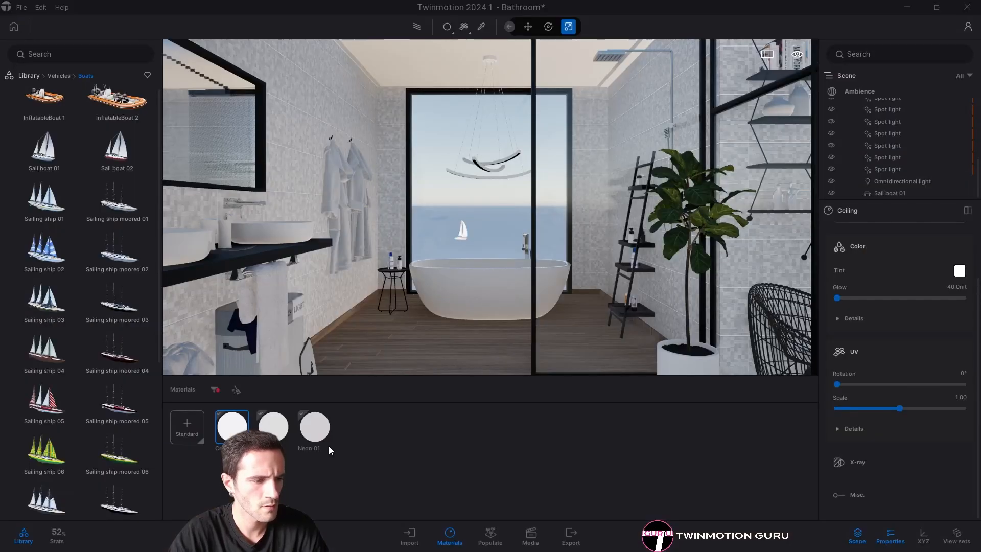
pyautogui.click(870, 145)
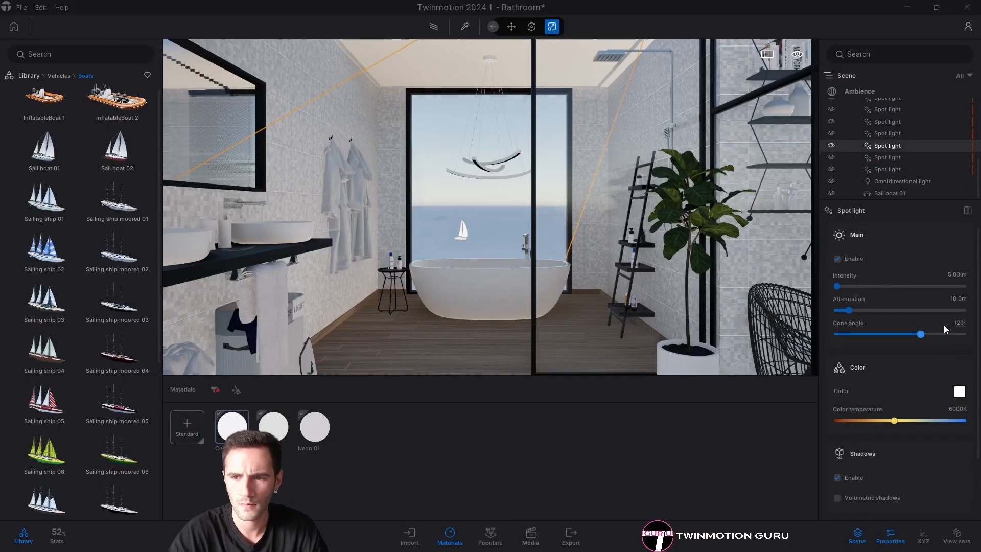
pyautogui.click(957, 275)
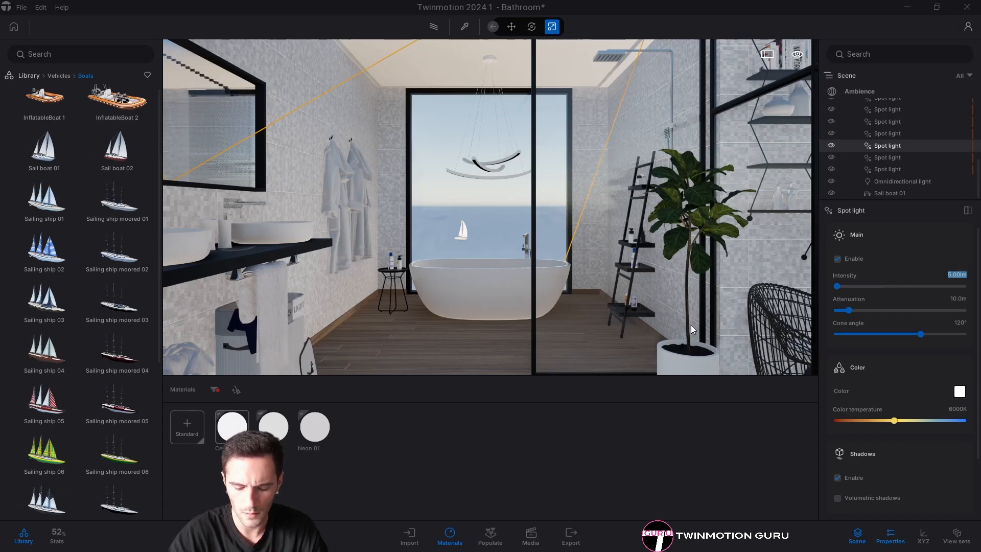
pyautogui.write('2.5')
pyautogui.press('Return')
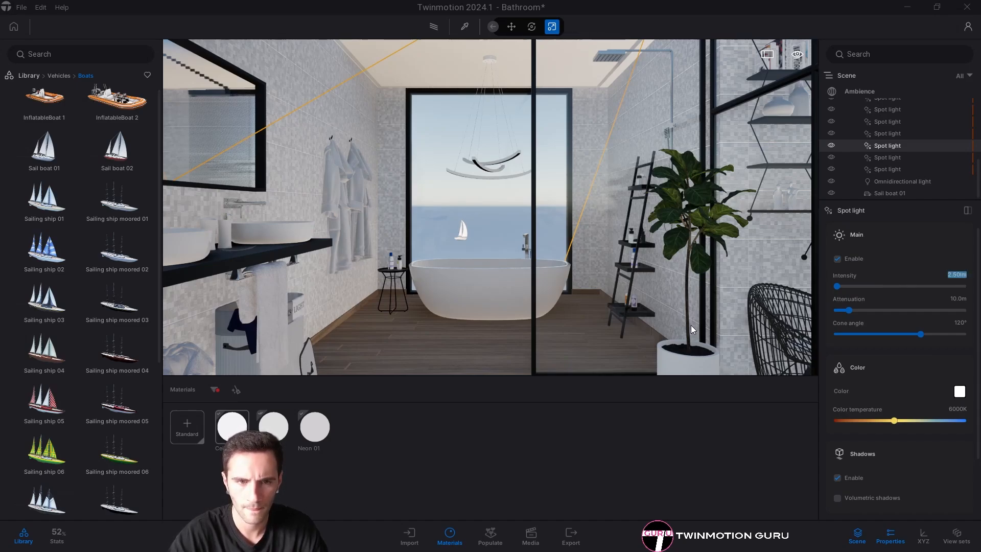
pyautogui.click(452, 251)
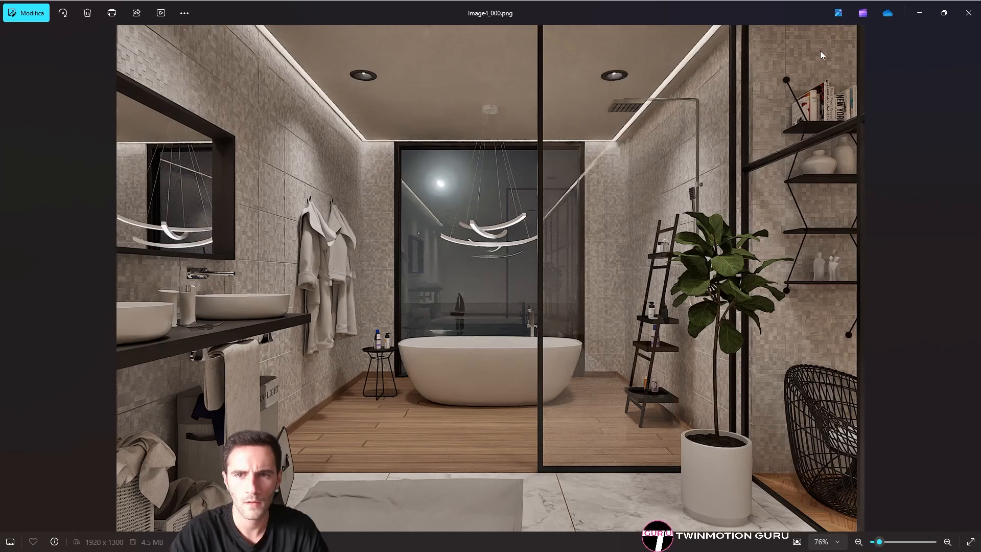
# Close the photo viewer and export the image again as PNG to the desktop folder Nuova cartella (3).
pyautogui.click(969, 12)
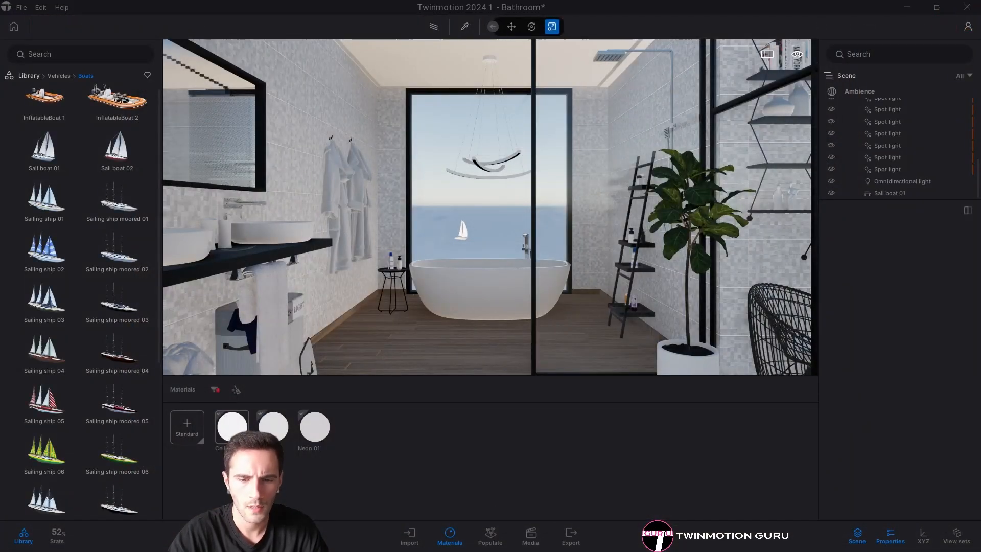
pyautogui.click(571, 536)
pyautogui.scroll(-2, 931, 389)
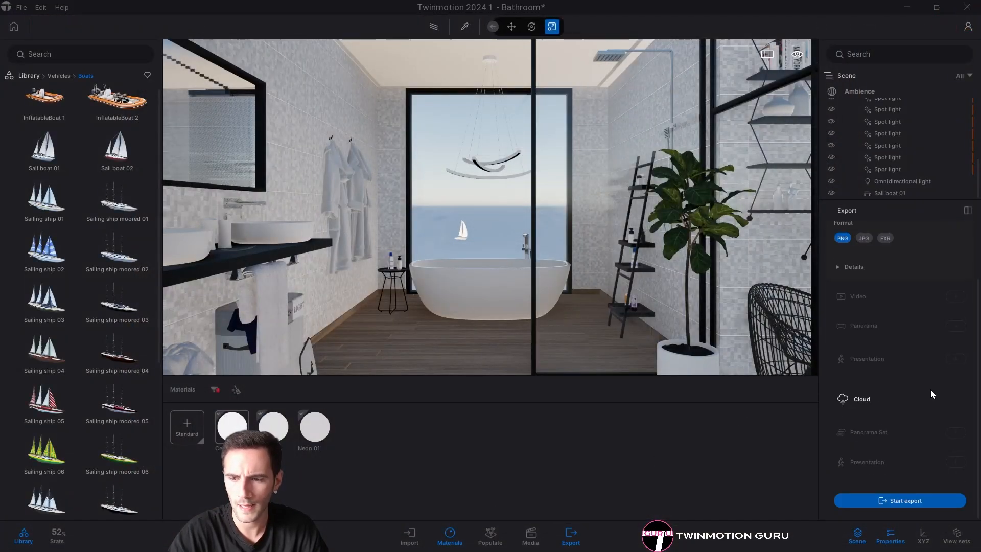
pyautogui.click(899, 501)
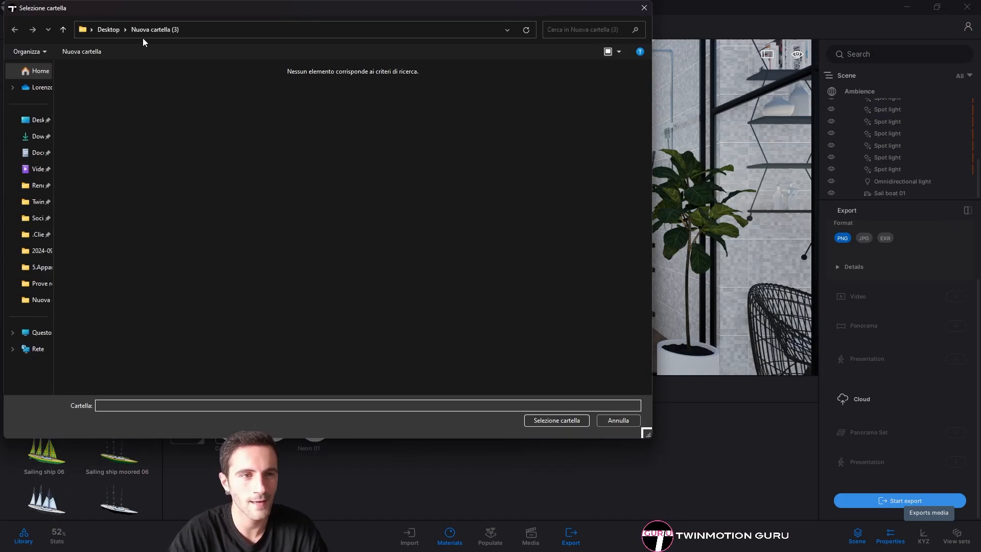
pyautogui.click(556, 421)
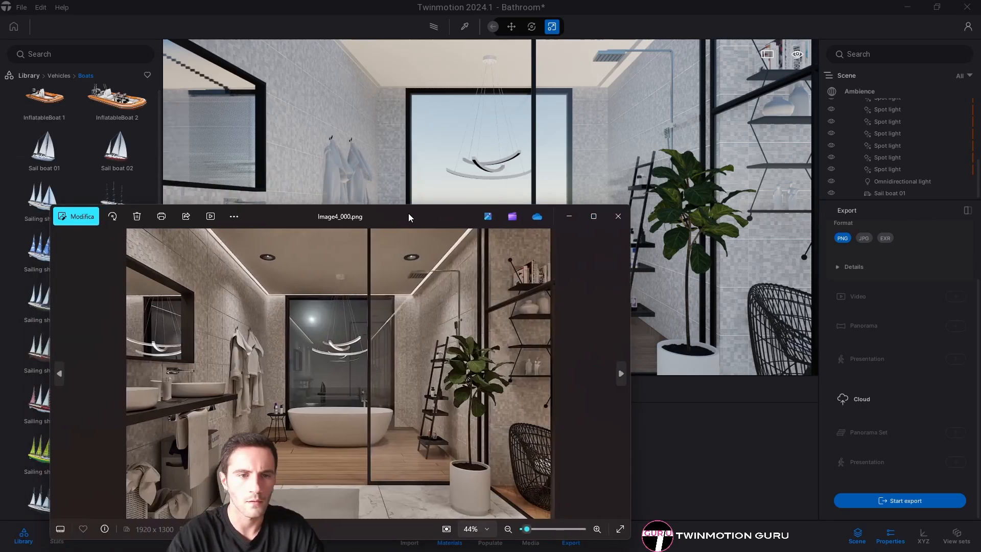
# Compare Image4_000.png with Image4_001.png in the full-size photo viewer, examining the ceiling glow, wall lighting and window reflections.
pyautogui.doubleClick(409, 213)
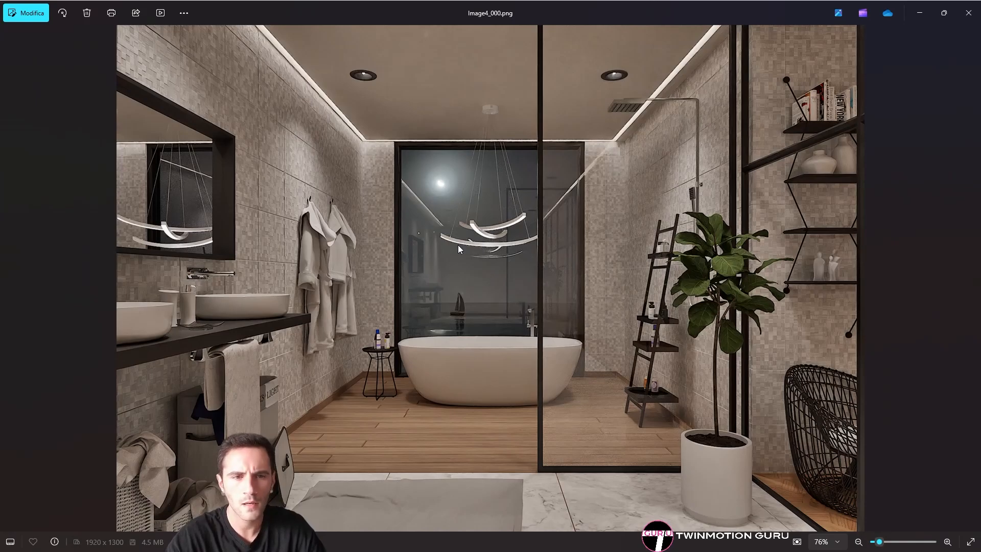
pyautogui.press('Right')
pyautogui.press('Left')
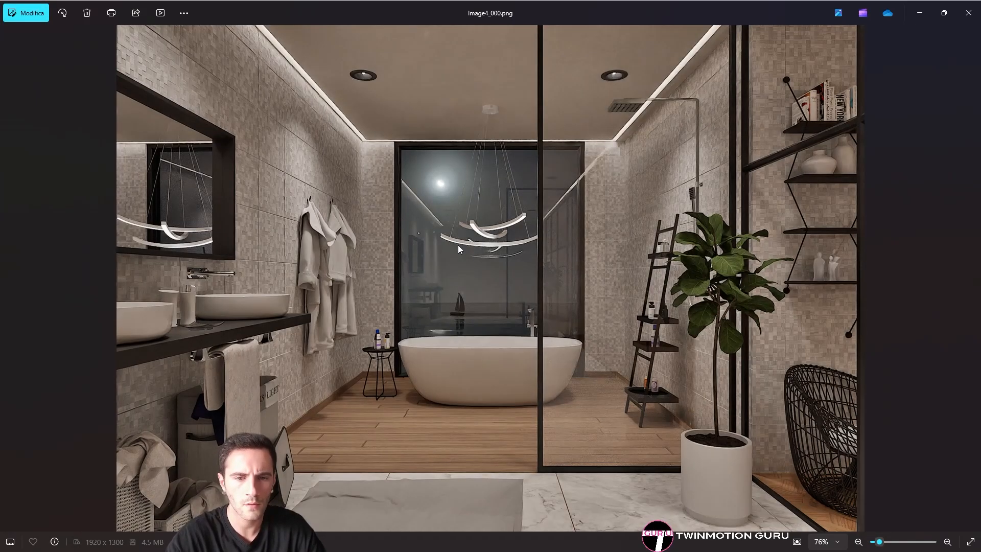
pyautogui.press('Right')
pyautogui.press('Left')
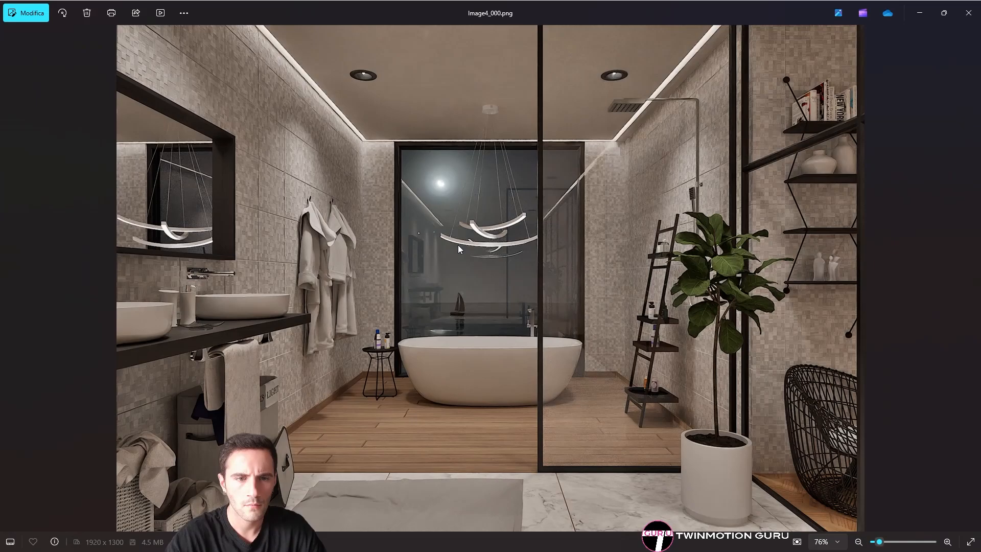
pyautogui.press('Right')
pyautogui.press('Left')
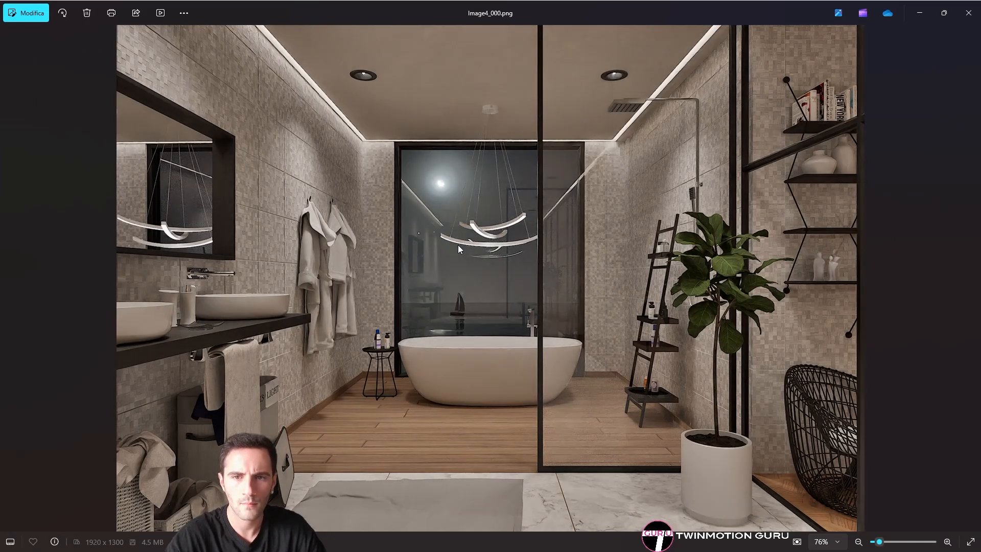
pyautogui.press('Right')
pyautogui.press('Left')
pyautogui.press('Right')
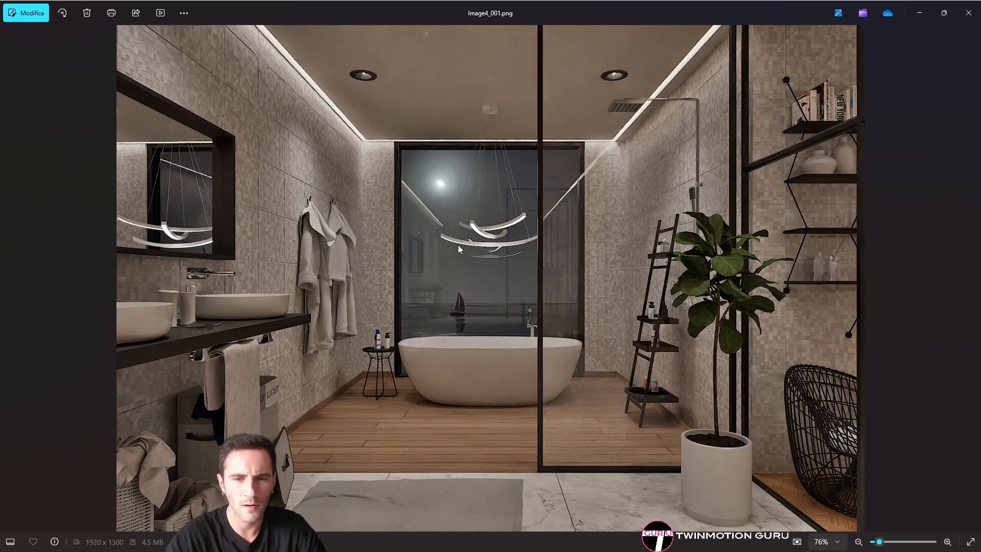
pyautogui.press('Left')
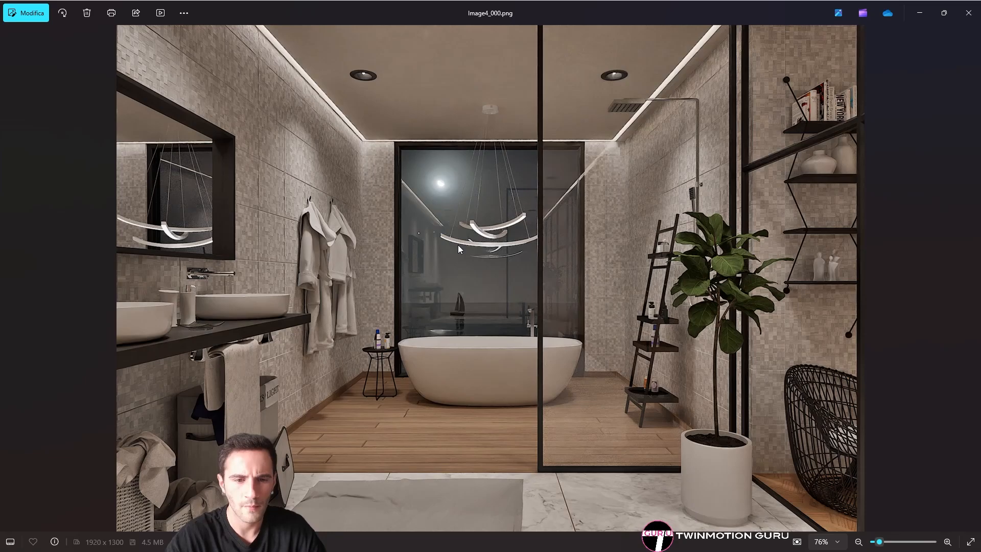
pyautogui.press('Right')
pyautogui.press('Left')
pyautogui.press('Right')
pyautogui.press('Left')
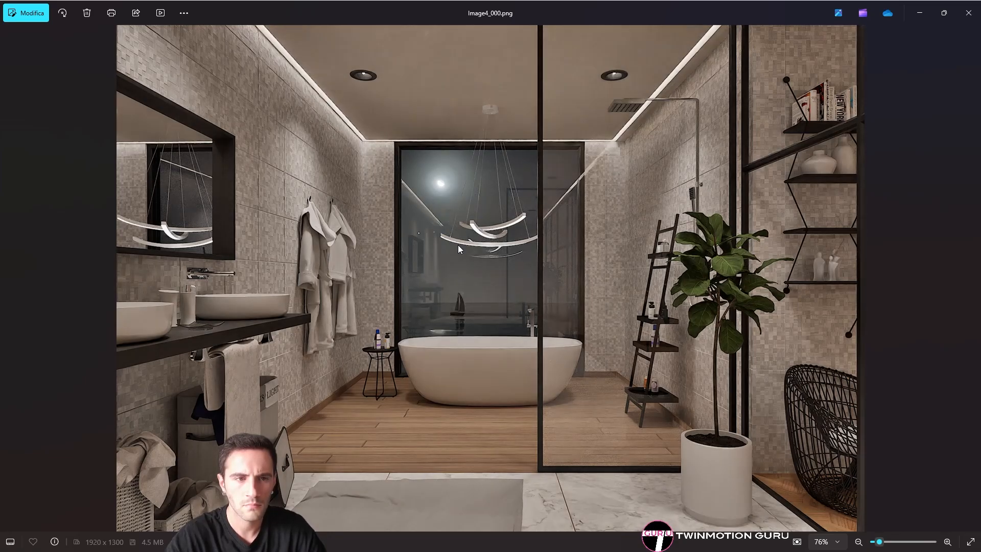
pyautogui.press('Right')
pyautogui.press('Left')
pyautogui.press('Right')
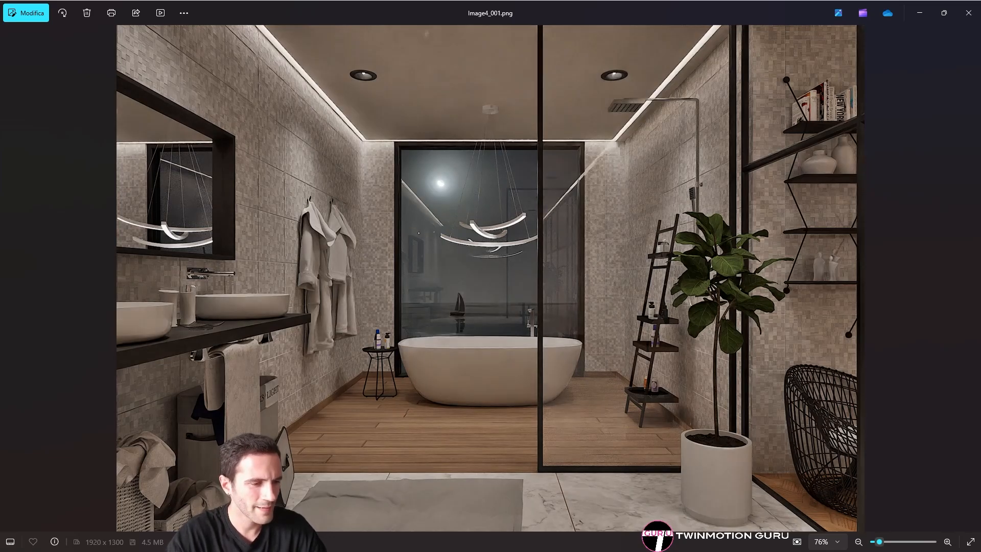
# Return to Twinmotion and set the third-from-last spot light's intensity to 3 lm.
pyautogui.hotkey('alt', 'Tab')
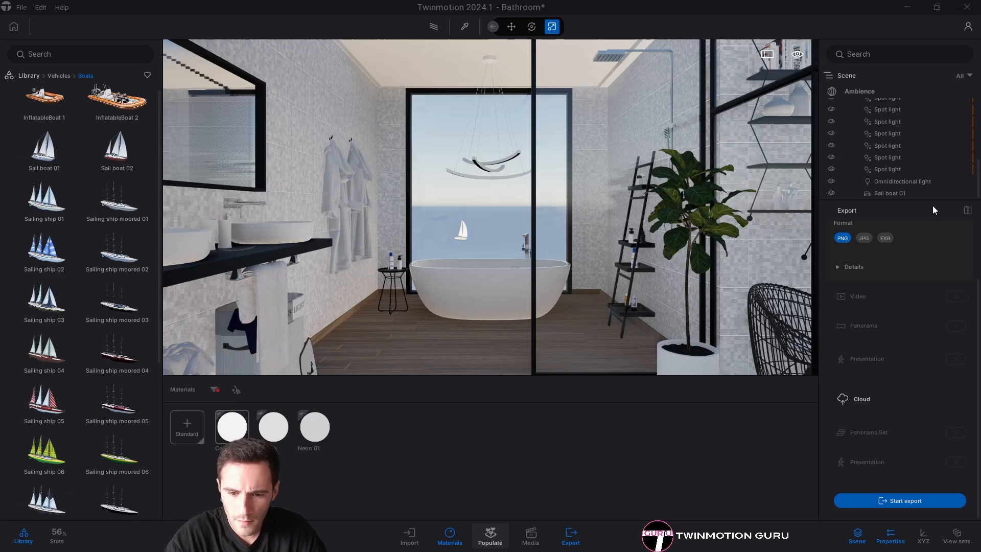
pyautogui.click(907, 147)
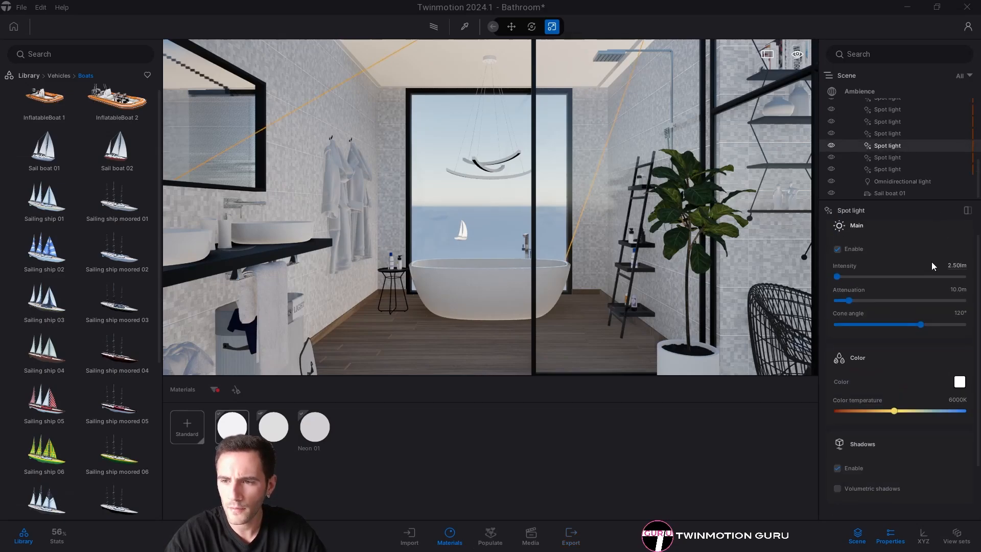
pyautogui.click(955, 266)
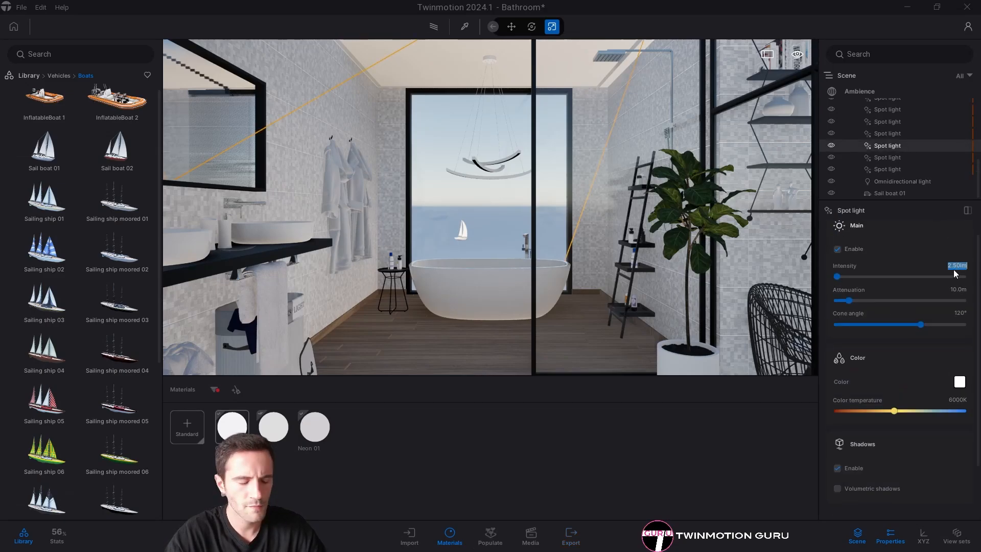
pyautogui.write('3')
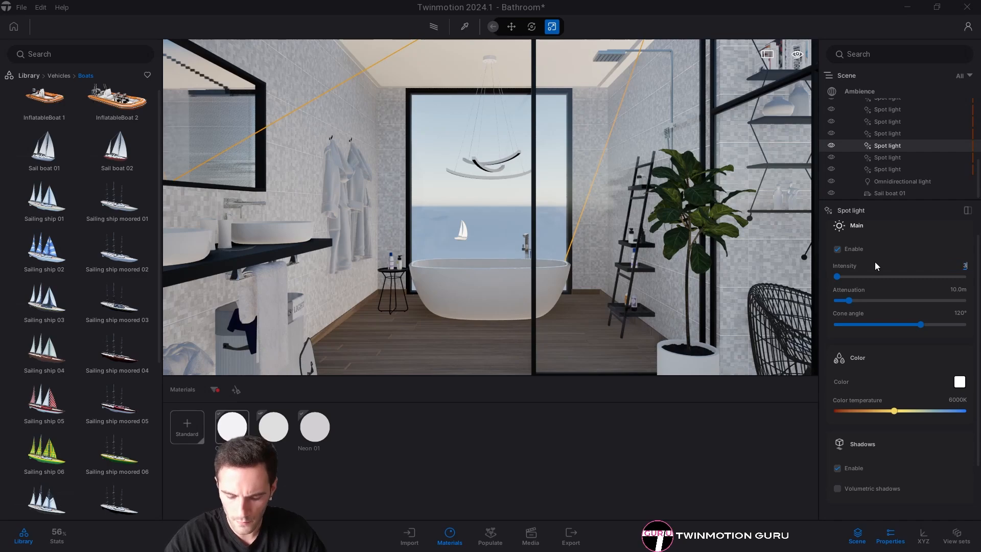
pyautogui.press('Return')
pyautogui.click(688, 266)
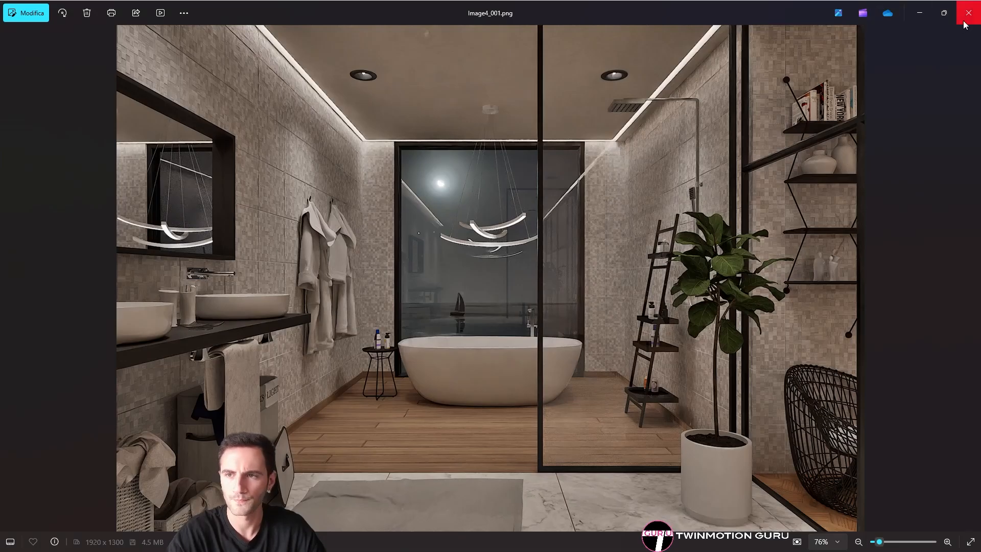
# Close the photo viewer and set Image4's path tracer to High quality with 1024 samples per pixel.
pyautogui.click(967, 14)
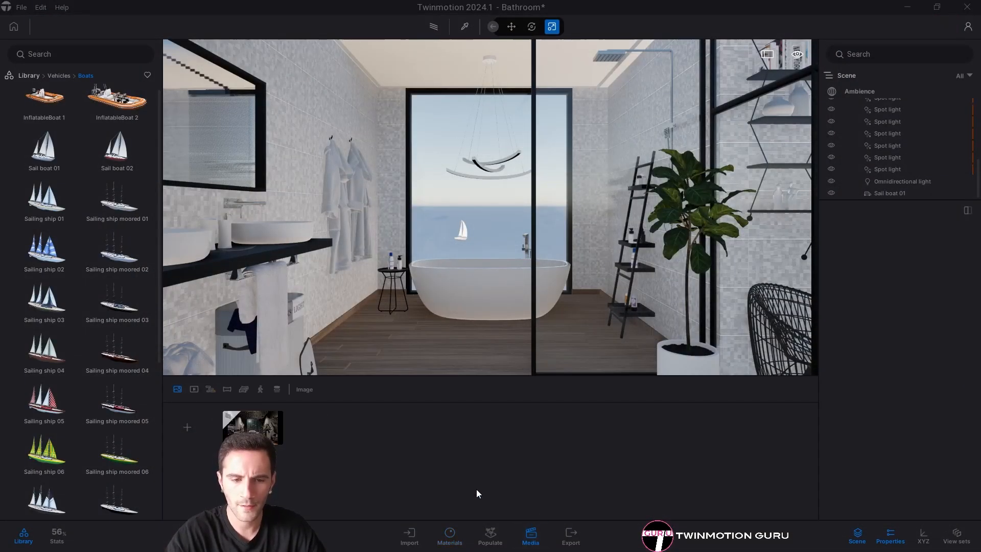
pyautogui.click(253, 423)
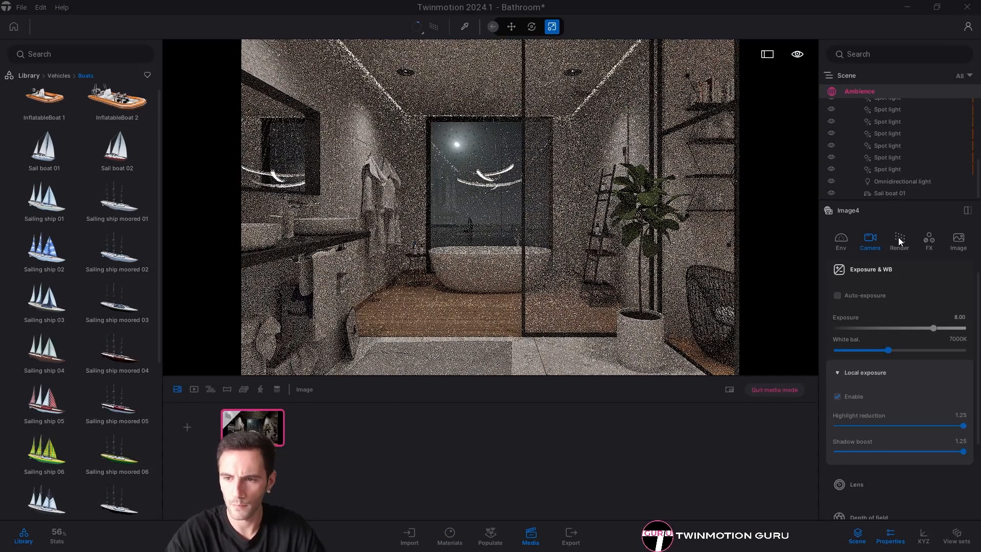
pyautogui.click(900, 240)
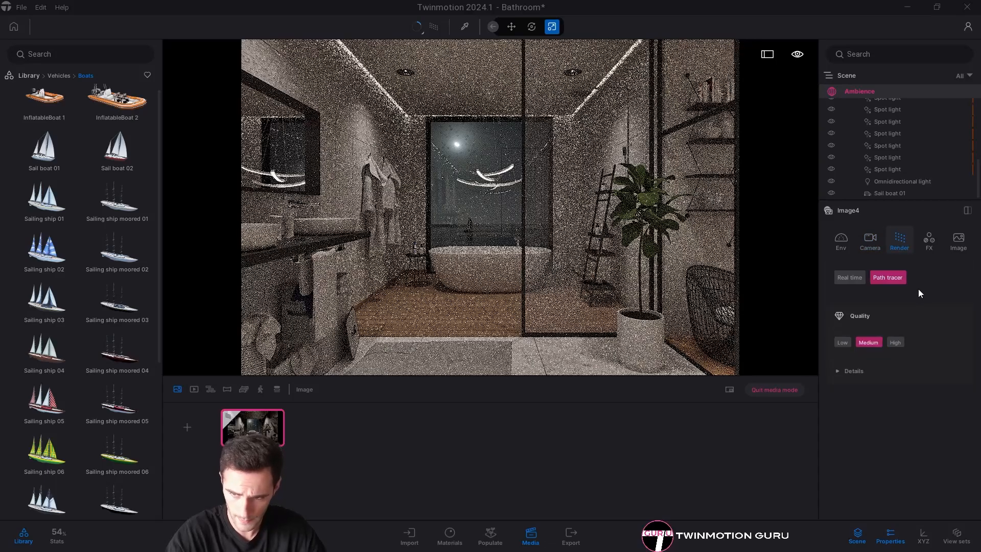
pyautogui.click(864, 369)
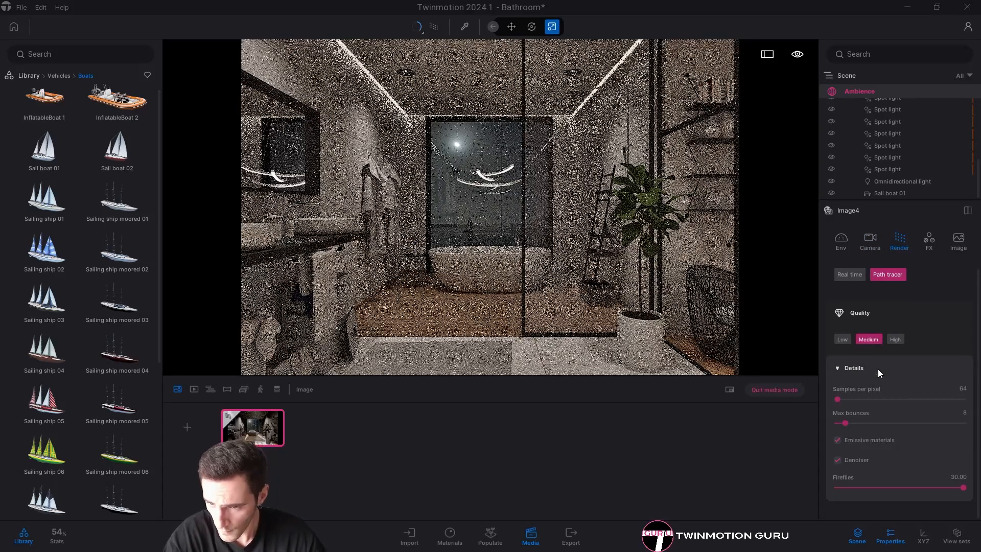
pyautogui.click(898, 339)
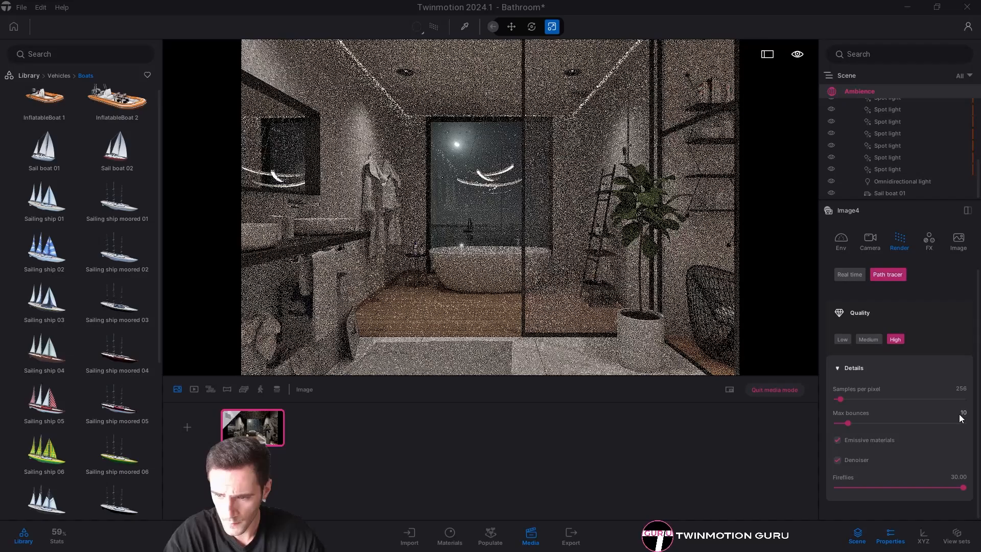
pyautogui.click(961, 389)
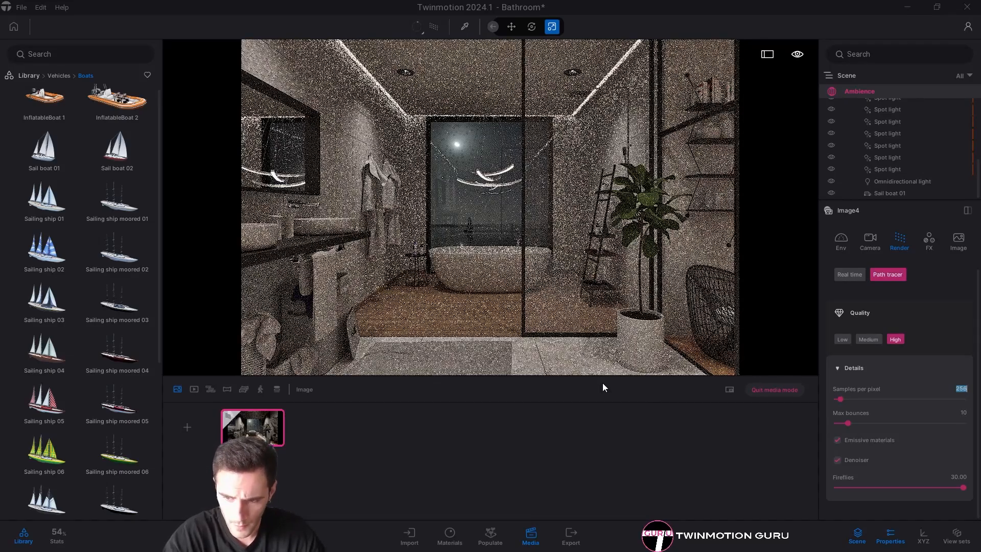
pyautogui.write('1024')
pyautogui.press('Return')
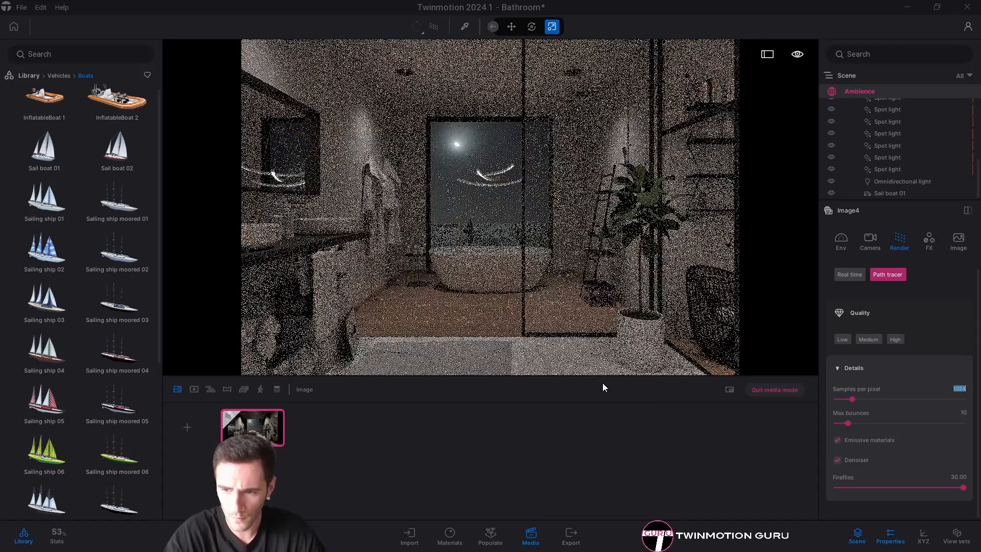
# Set Image4's output size to 4K UHD, customise the height to 2600 for a 3840 x 2600 image, and quit media mode.
pyautogui.click(957, 243)
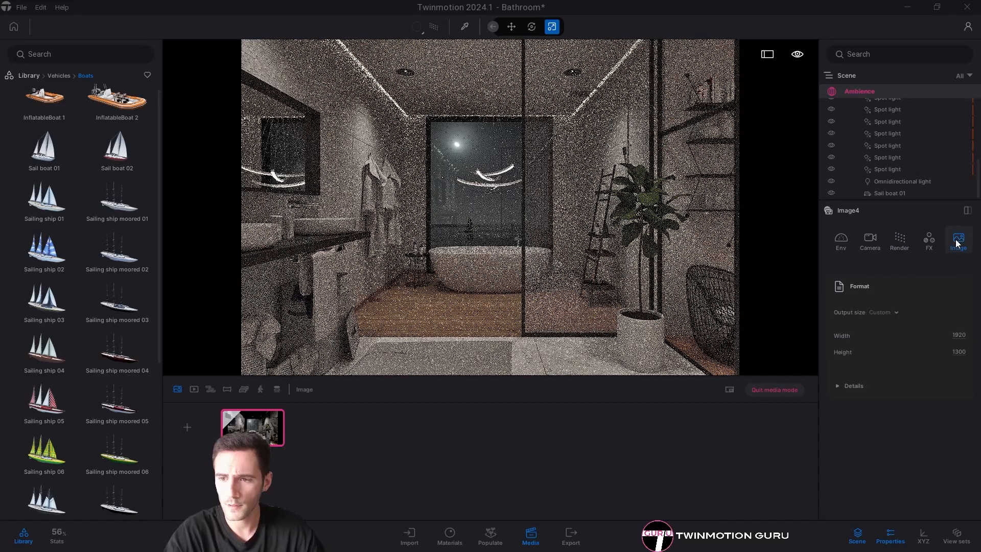
pyautogui.click(882, 313)
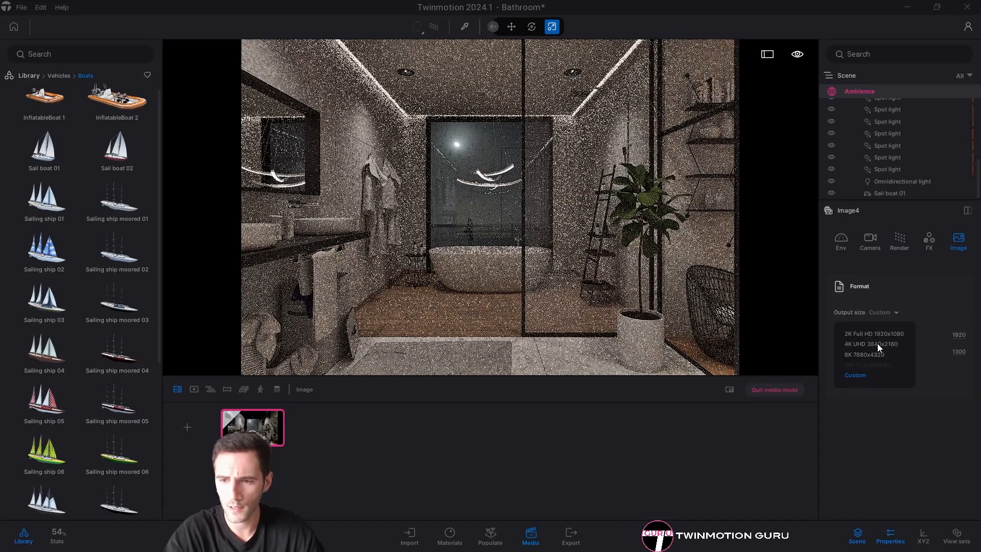
pyautogui.click(960, 351)
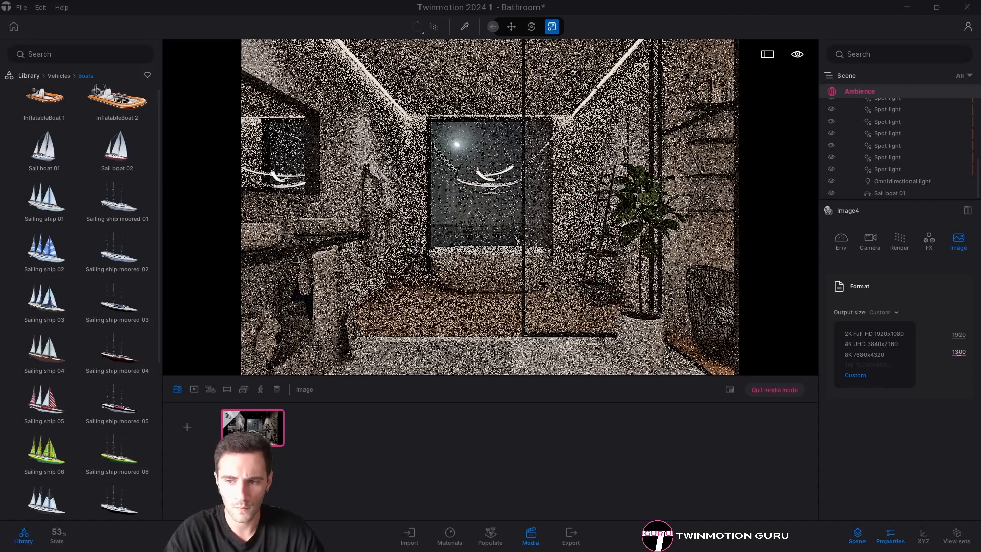
pyautogui.click(876, 341)
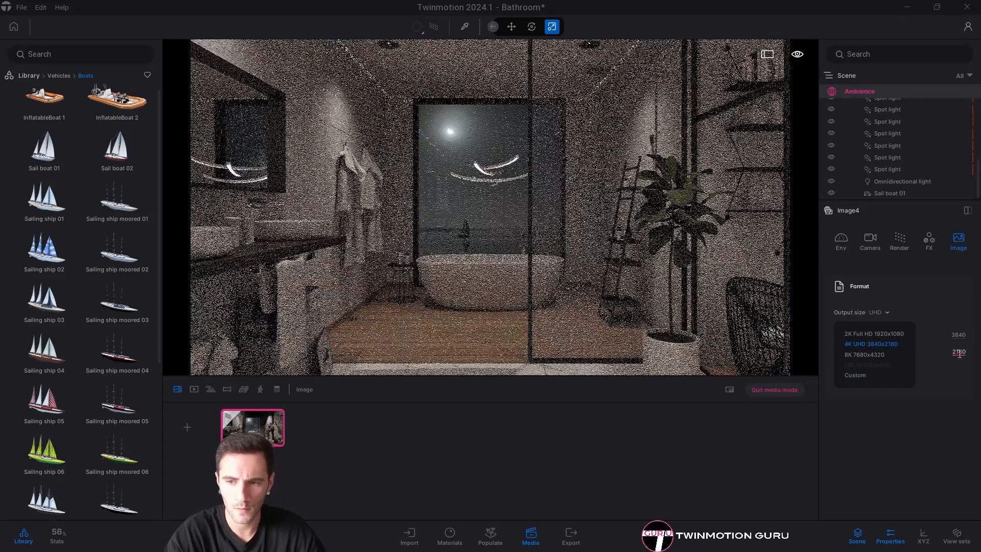
pyautogui.click(959, 352)
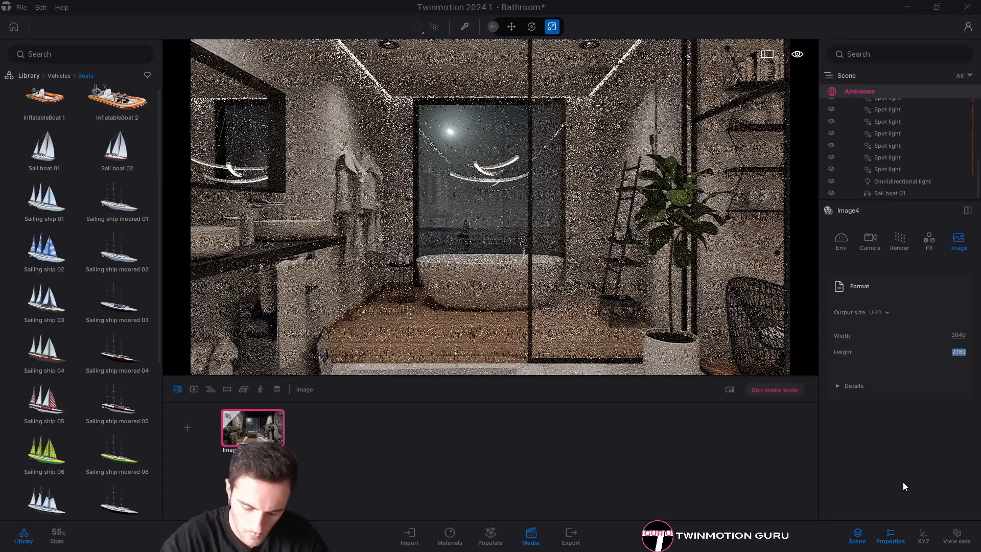
pyautogui.write('26000')
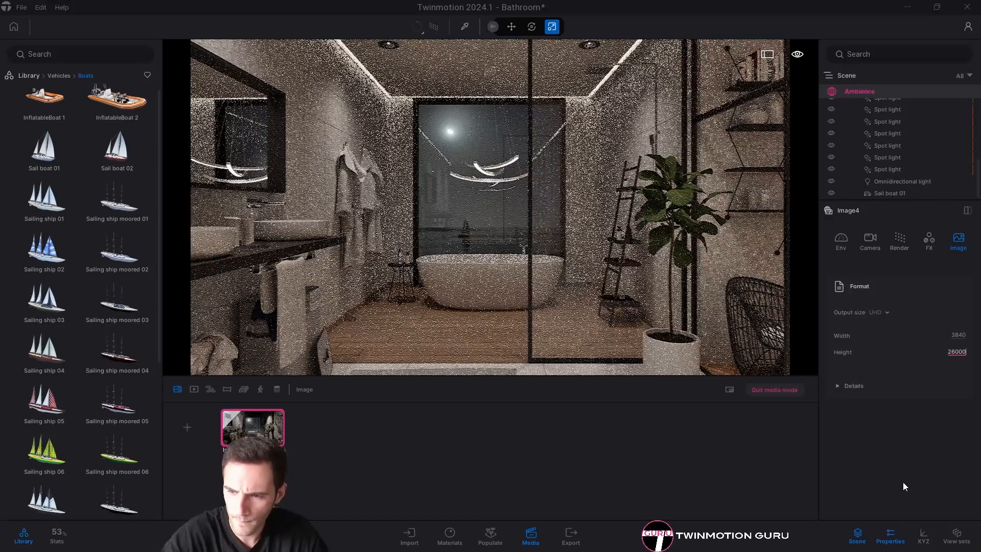
pyautogui.press('BackSpace')
pyautogui.press('Return')
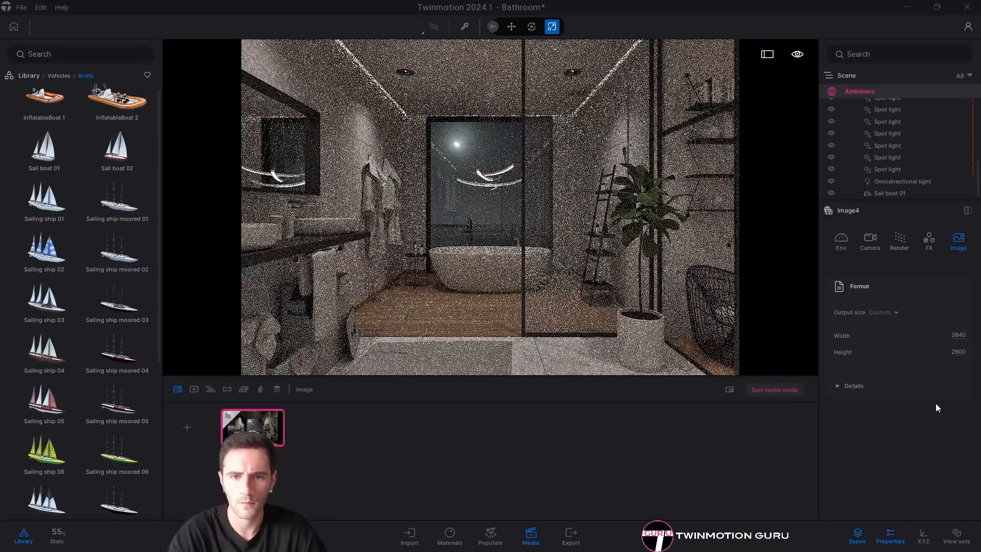
pyautogui.click(773, 390)
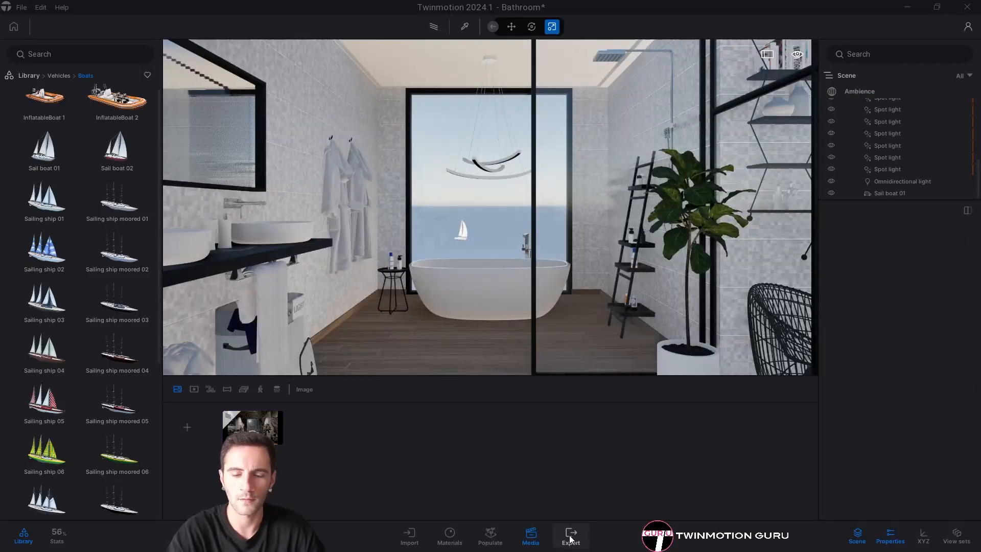